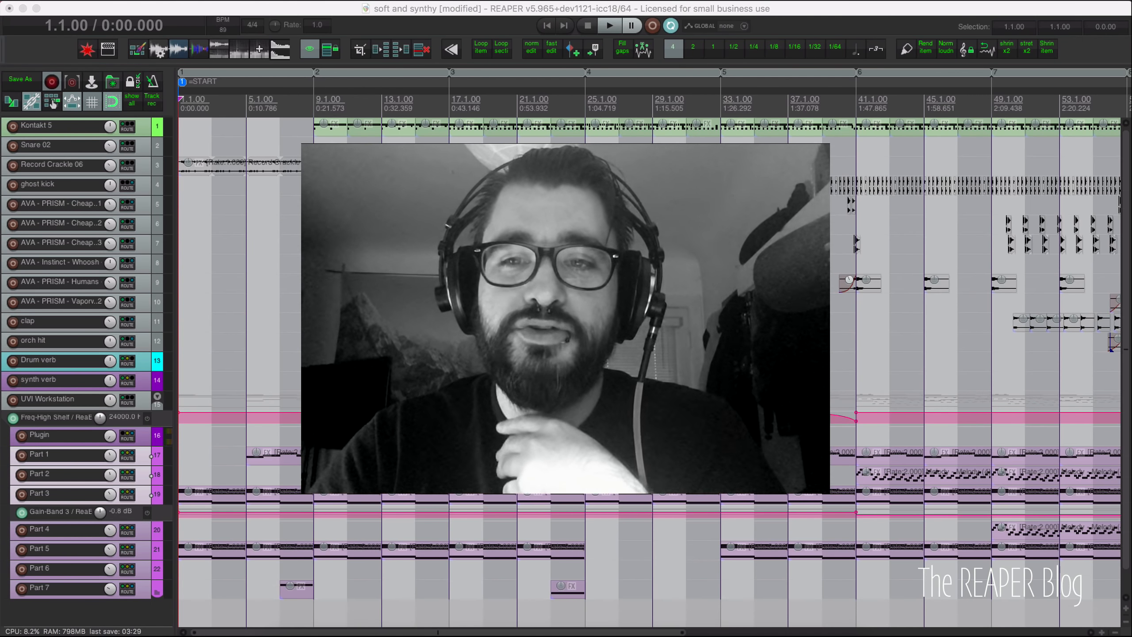
# Step: Play the soft and synthy project from the start through to about bar 73
pyautogui.hscroll(10, 649, 348)
pyautogui.hscroll(2, 649, 348)
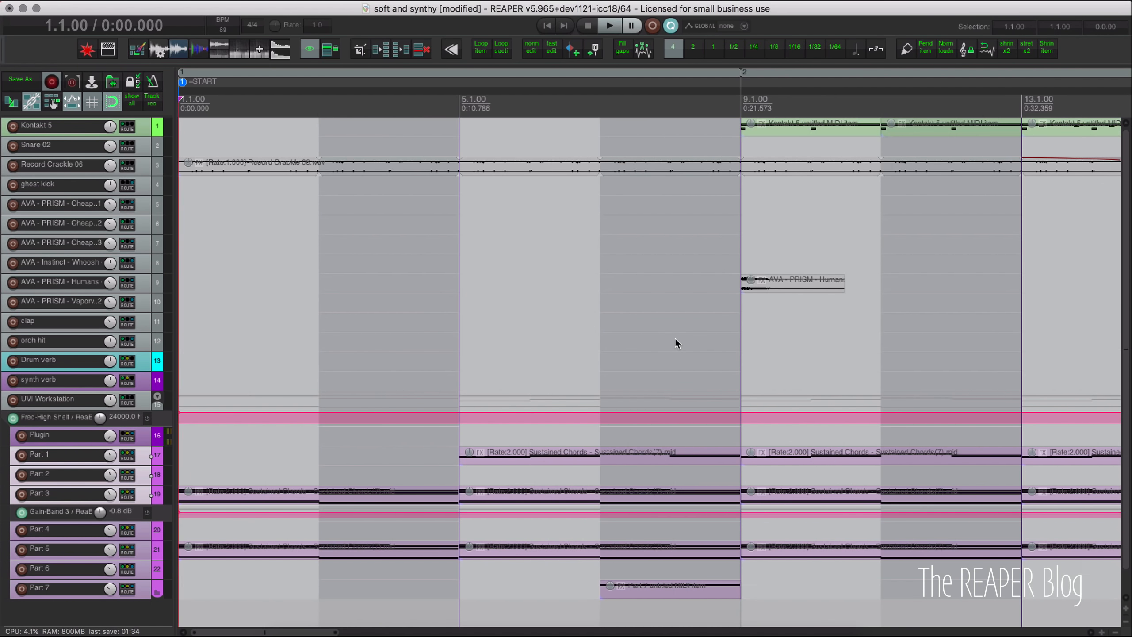
pyautogui.press('space')
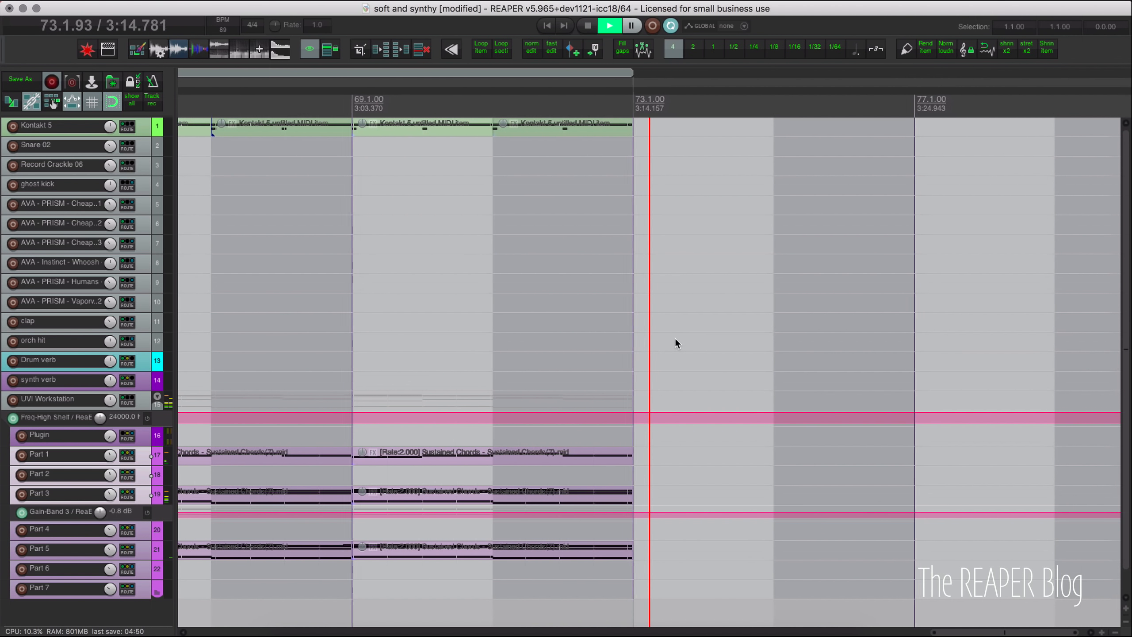
# Step: Stop playback and return the edit cursor to 1.1.00
pyautogui.press('space')
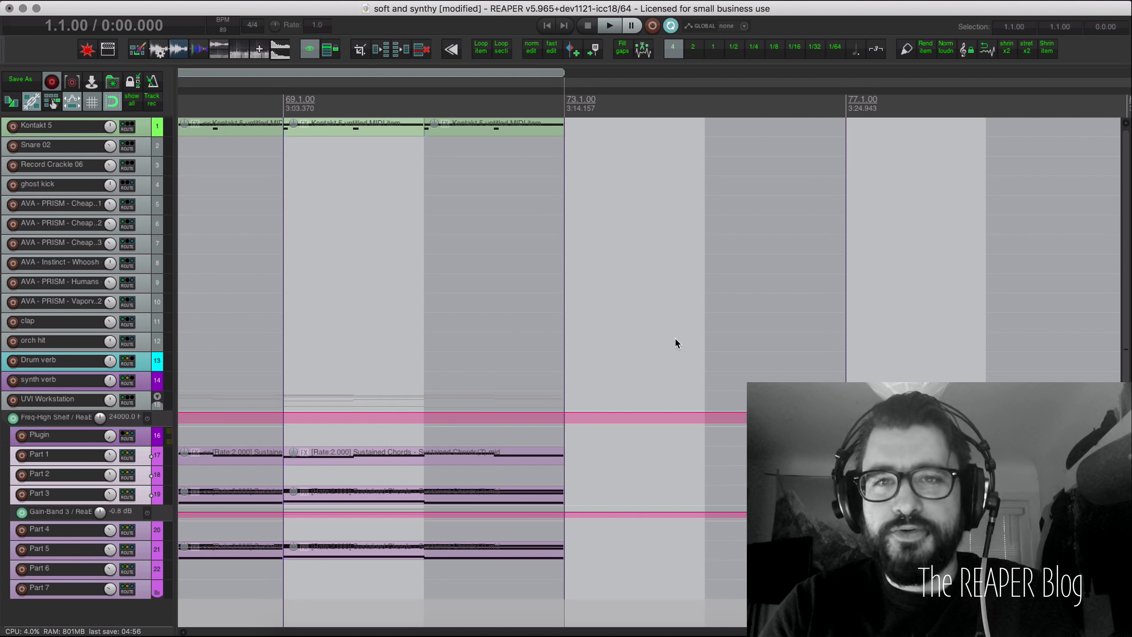
pyautogui.press('Home')
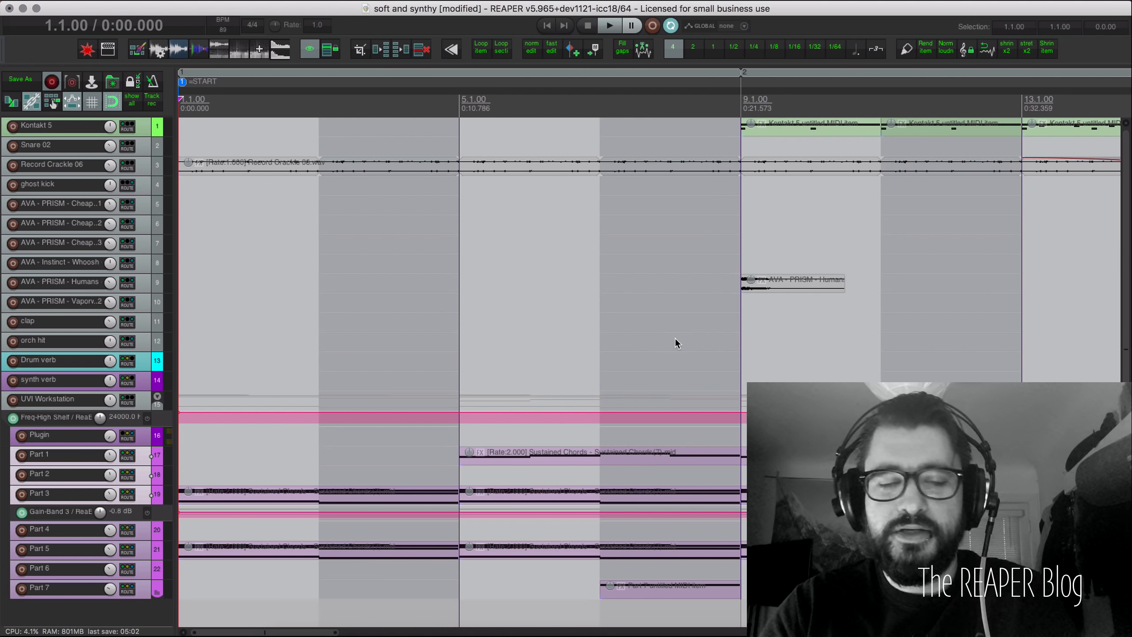
# Step: Scroll through the arrangement and set the edit position to bar 5
pyautogui.scroll(-2, 599, 298)
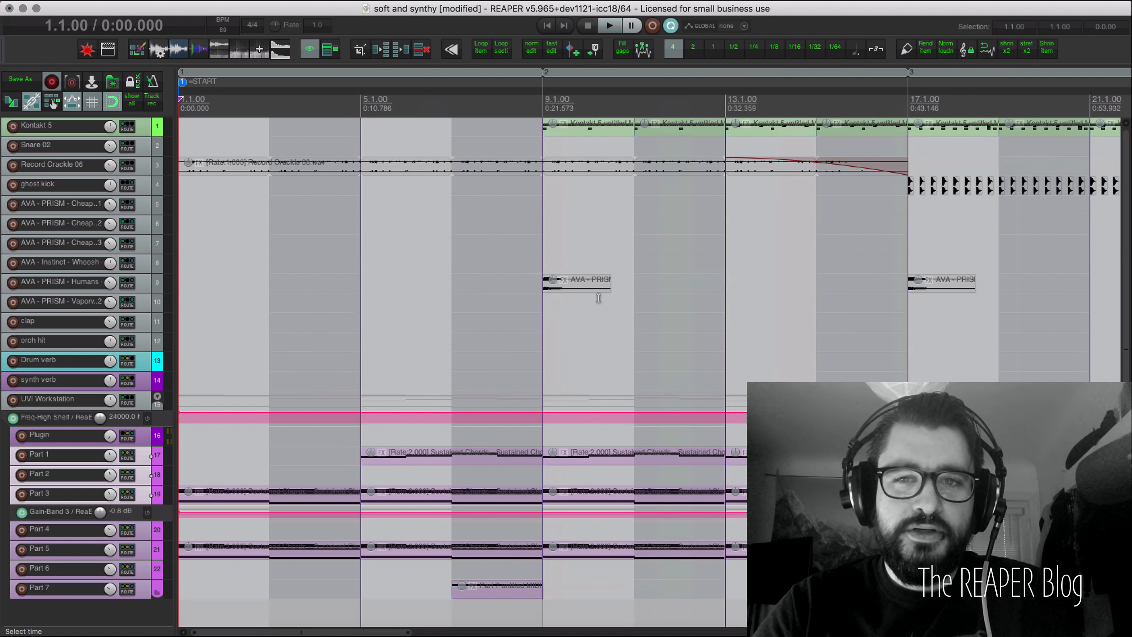
pyautogui.scroll(-2, 599, 298)
pyautogui.scroll(-1, 579, 321)
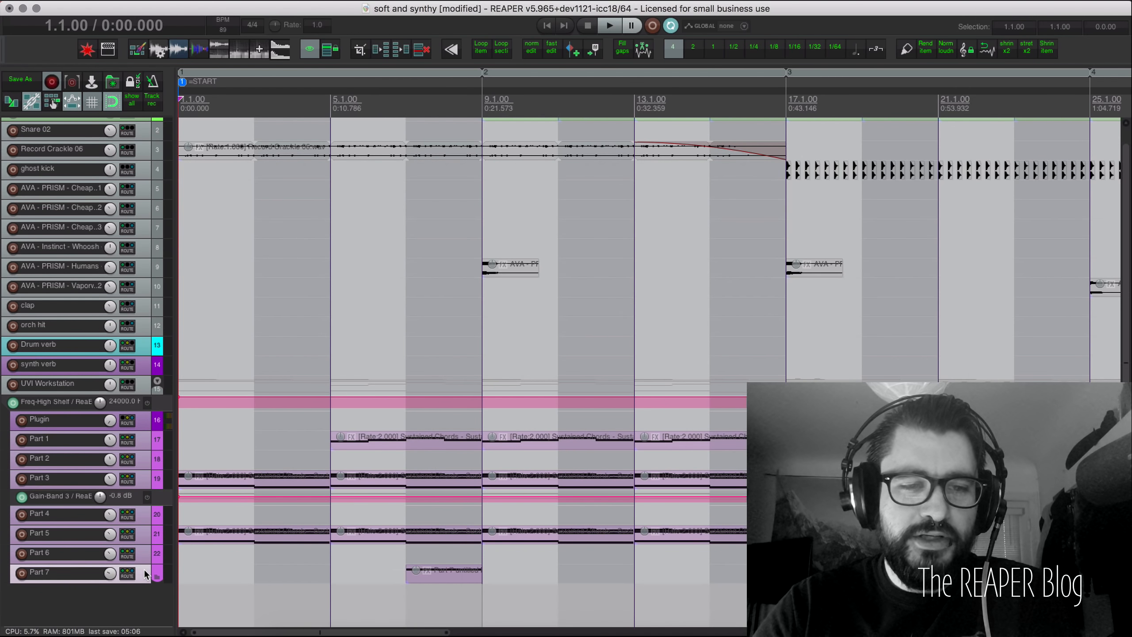
pyautogui.scroll(3, 144, 571)
pyautogui.scroll(-2, 352, 528)
pyautogui.hscroll(1, 353, 527)
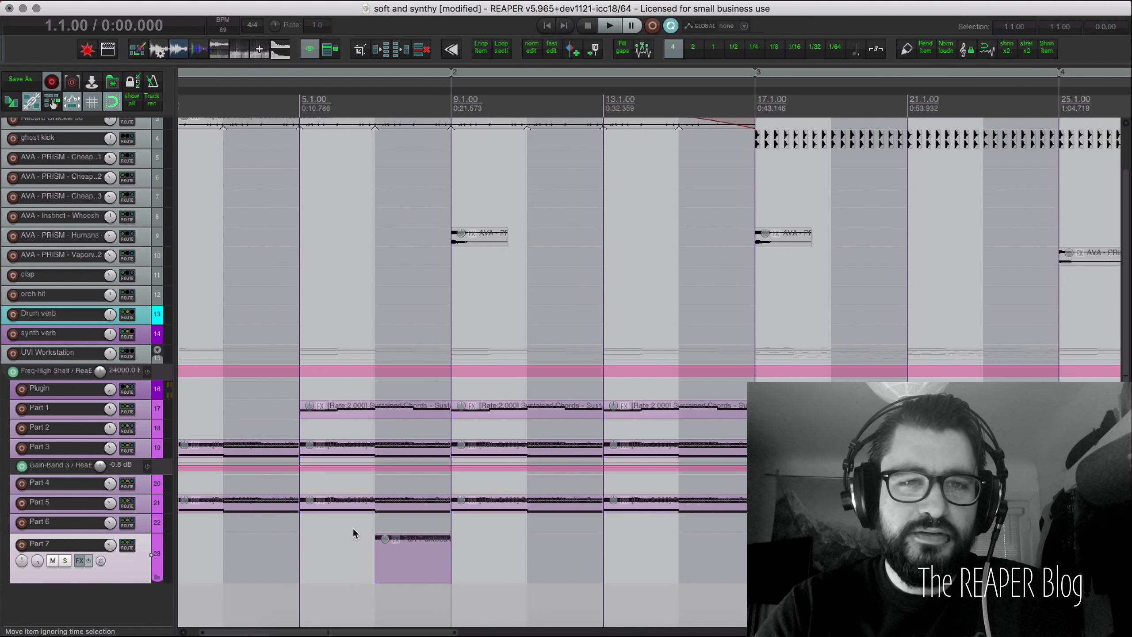
pyautogui.click(296, 533)
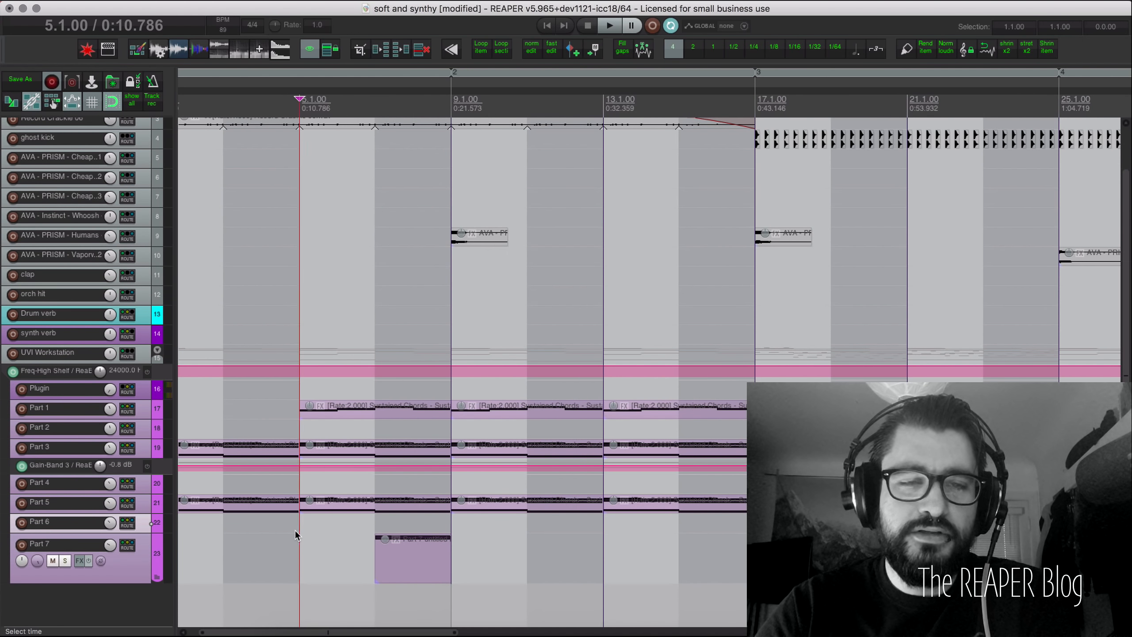
pyautogui.scroll(2, 351, 560)
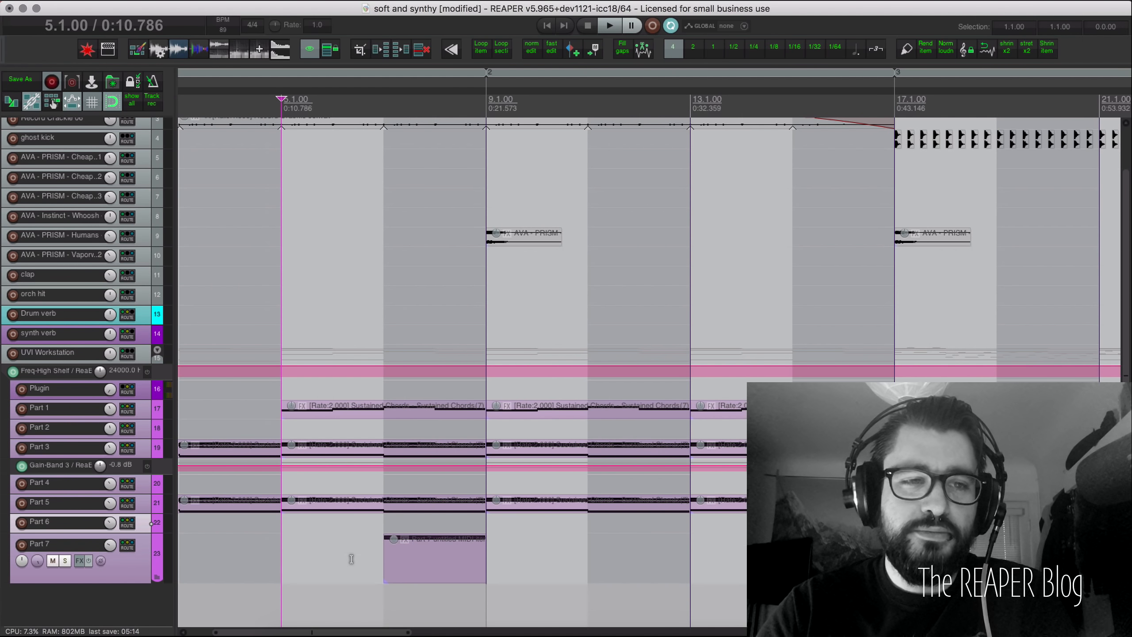
# Step: Inspect the single long note in Part 7's MIDI item in the MIDI editor
pyautogui.click(390, 573)
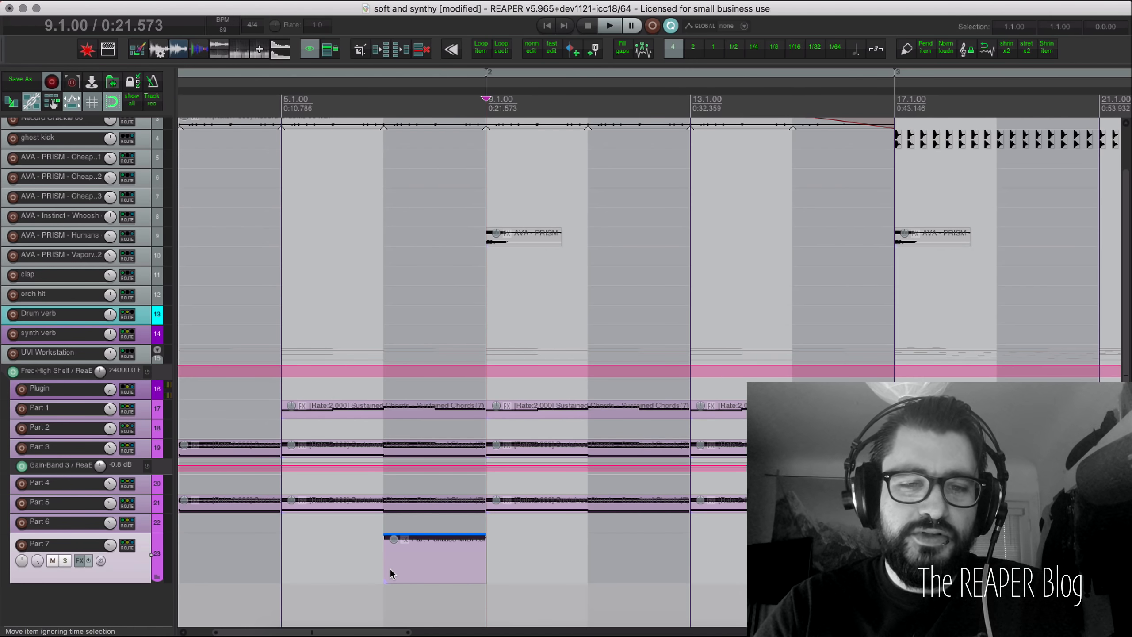
pyautogui.doubleClick(417, 571)
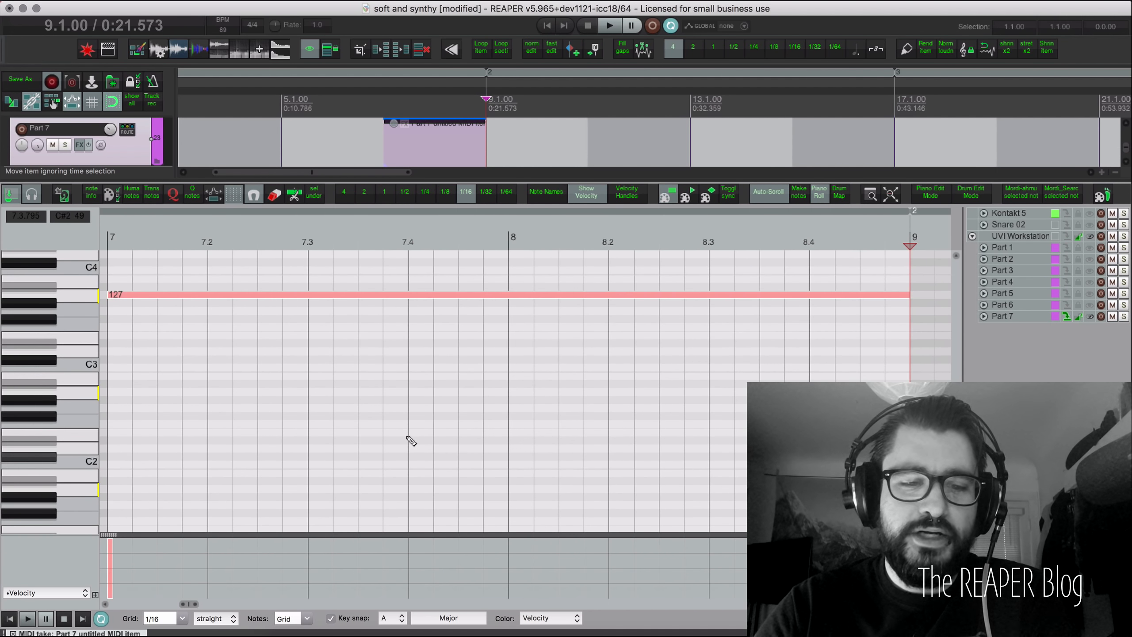
pyautogui.press('Escape')
# Step: Select and expand the Plugin track and list its effects
pyautogui.click(140, 339)
pyautogui.scroll(3, 140, 339)
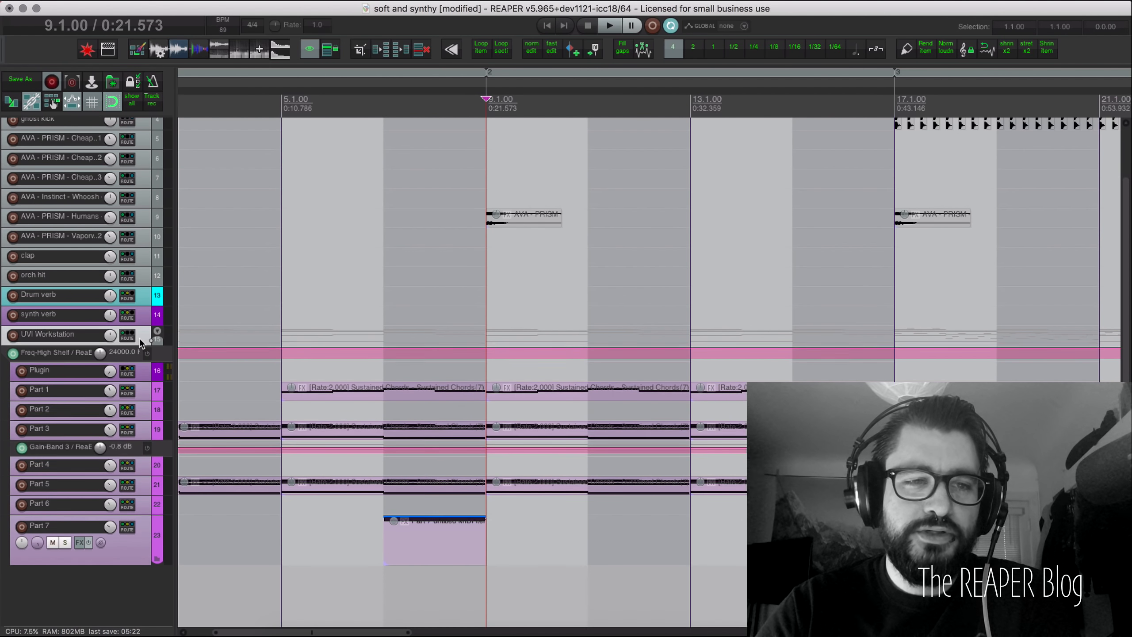
pyautogui.click(142, 379)
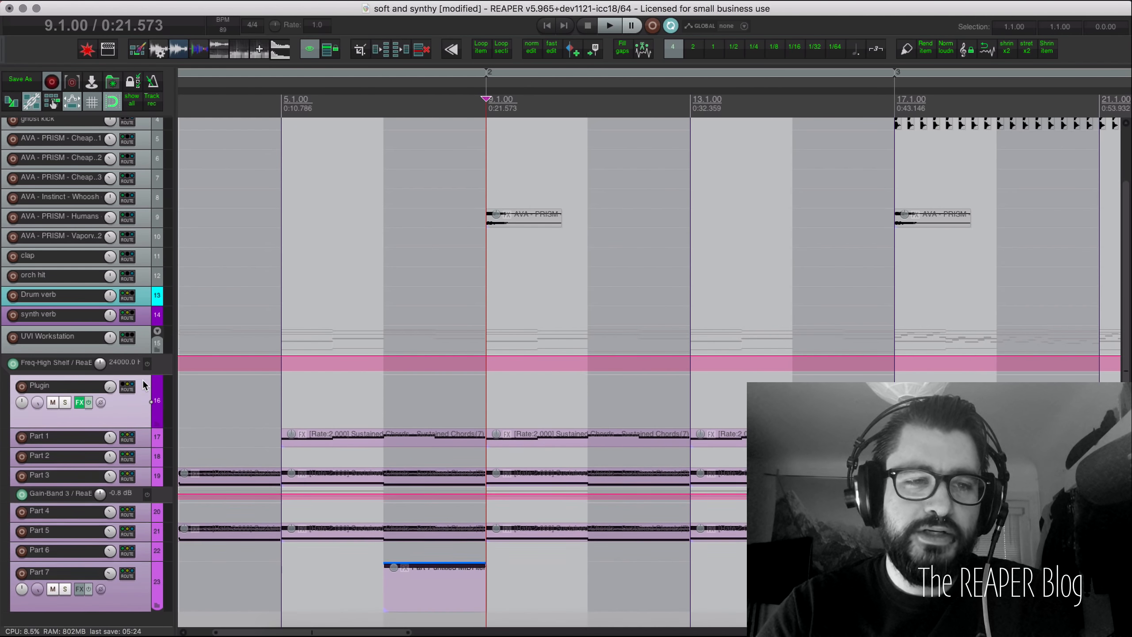
pyautogui.rightClick(78, 406)
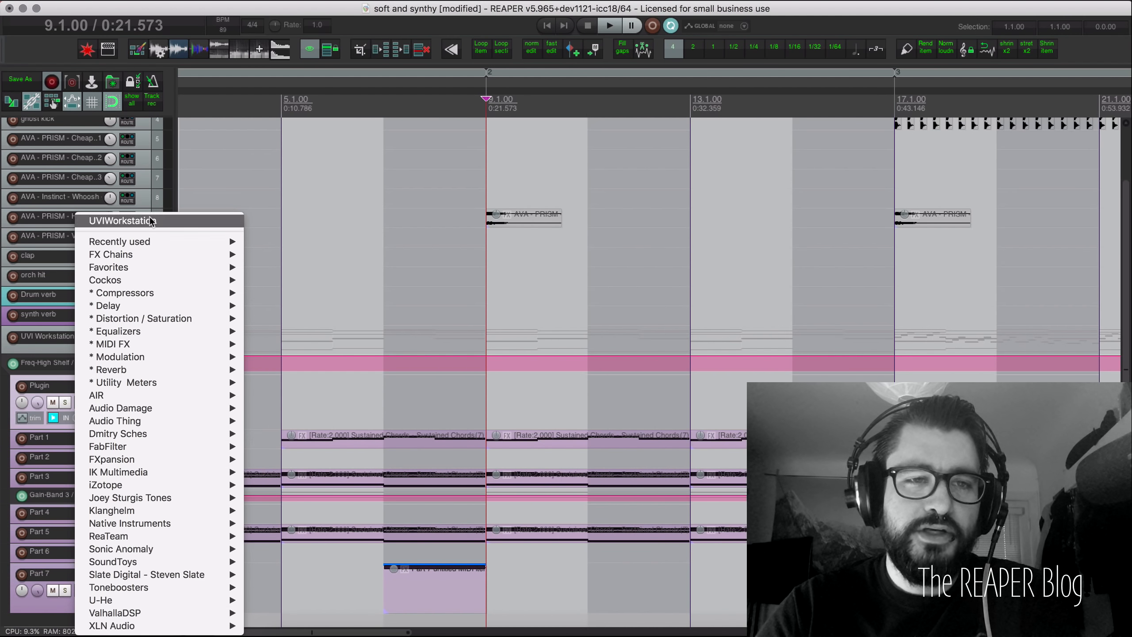
# Step: Open the Plugin track's UVI Workstation showing SweepMachine with preset 04-Preset 4 Wheel
pyautogui.click(151, 220)
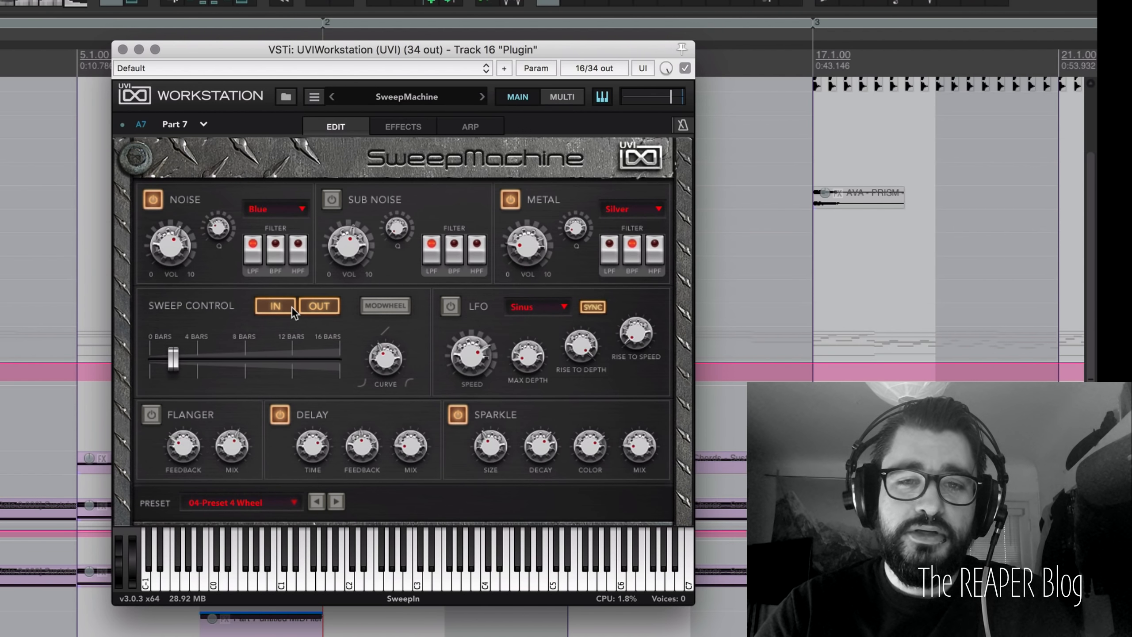
pyautogui.moveTo(383, 362)
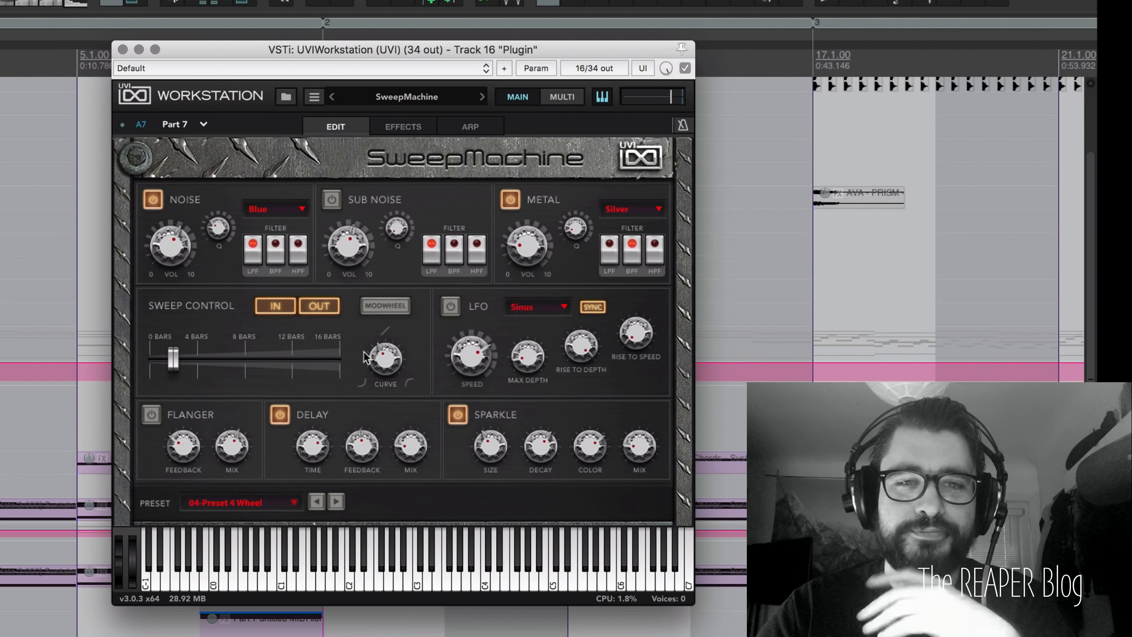
pyautogui.moveTo(184, 366)
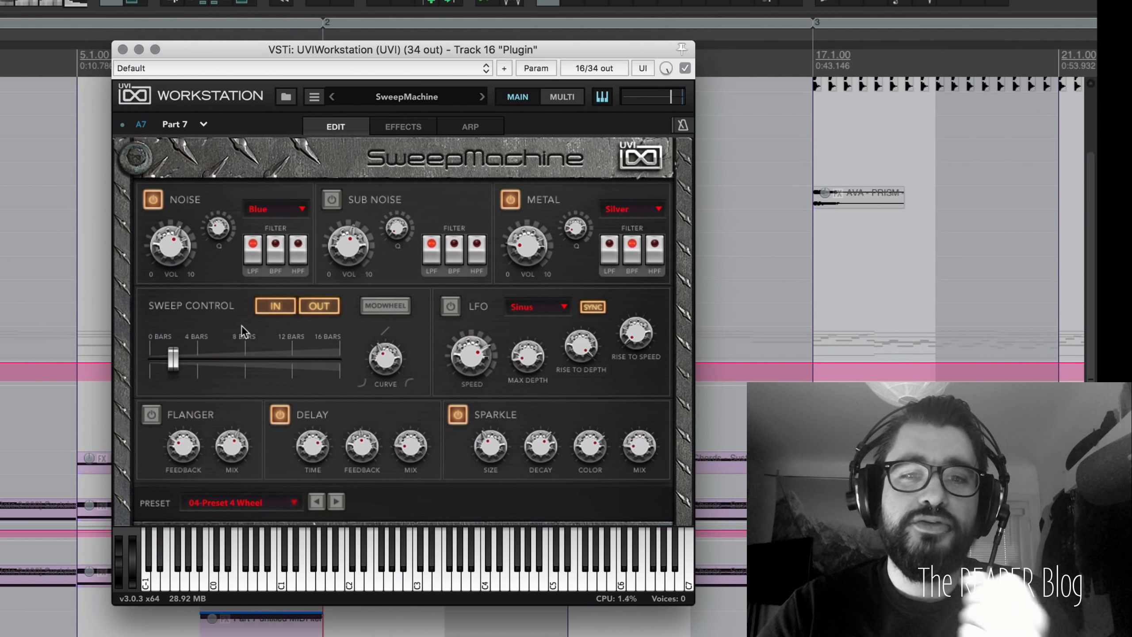
# Step: Review Noise and Metal types, keeping Blue and Silver, then view the effects chain
pyautogui.click(300, 209)
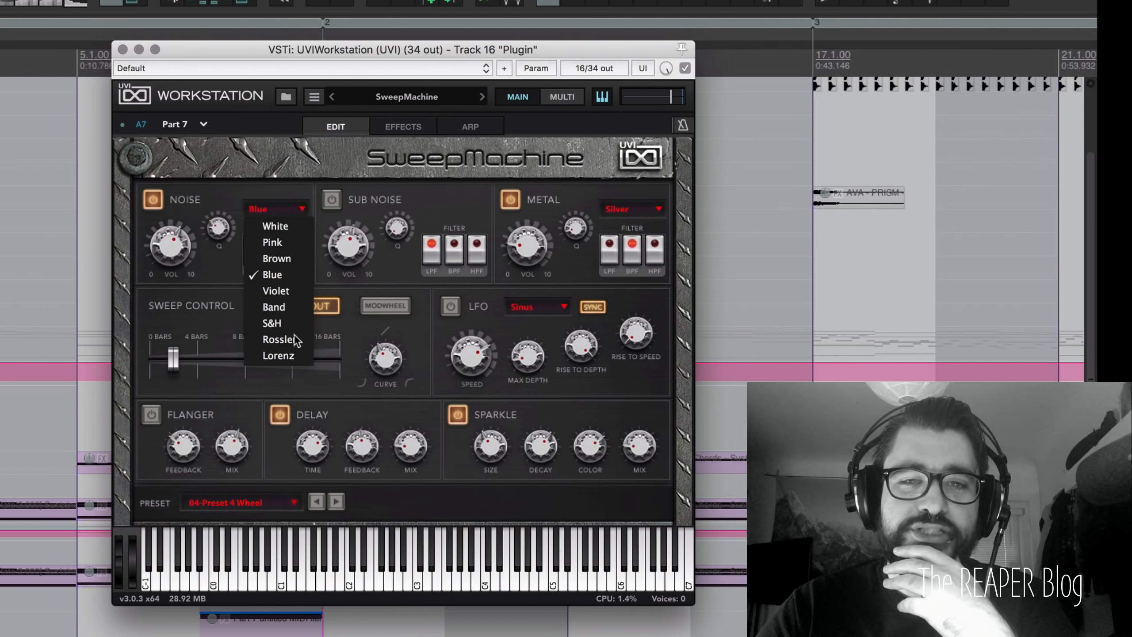
pyautogui.click(310, 205)
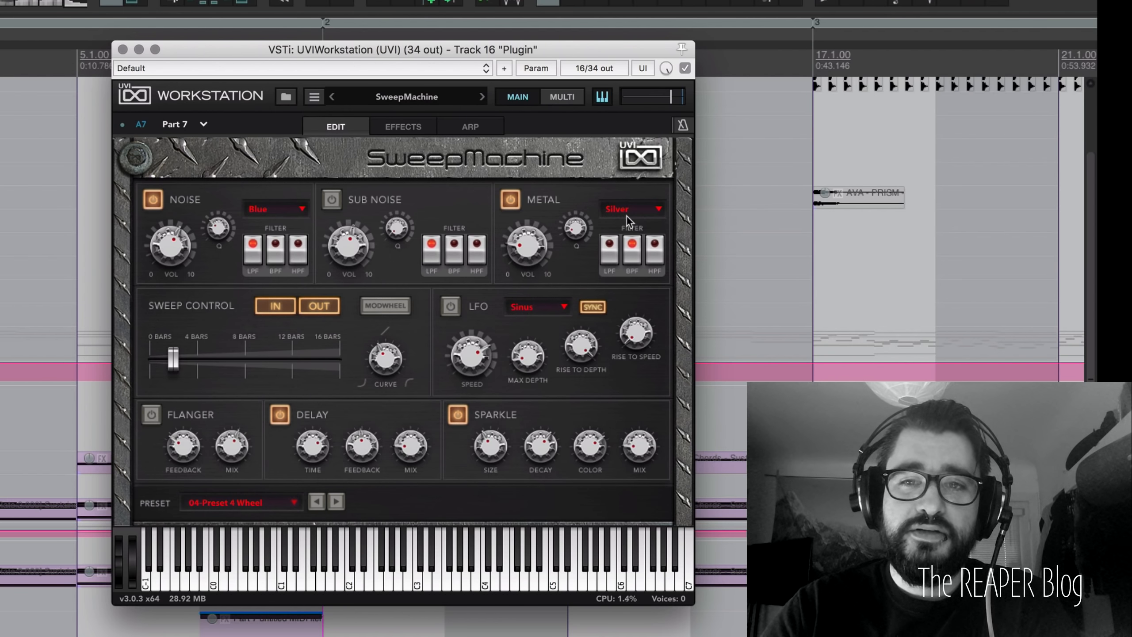
pyautogui.click(639, 215)
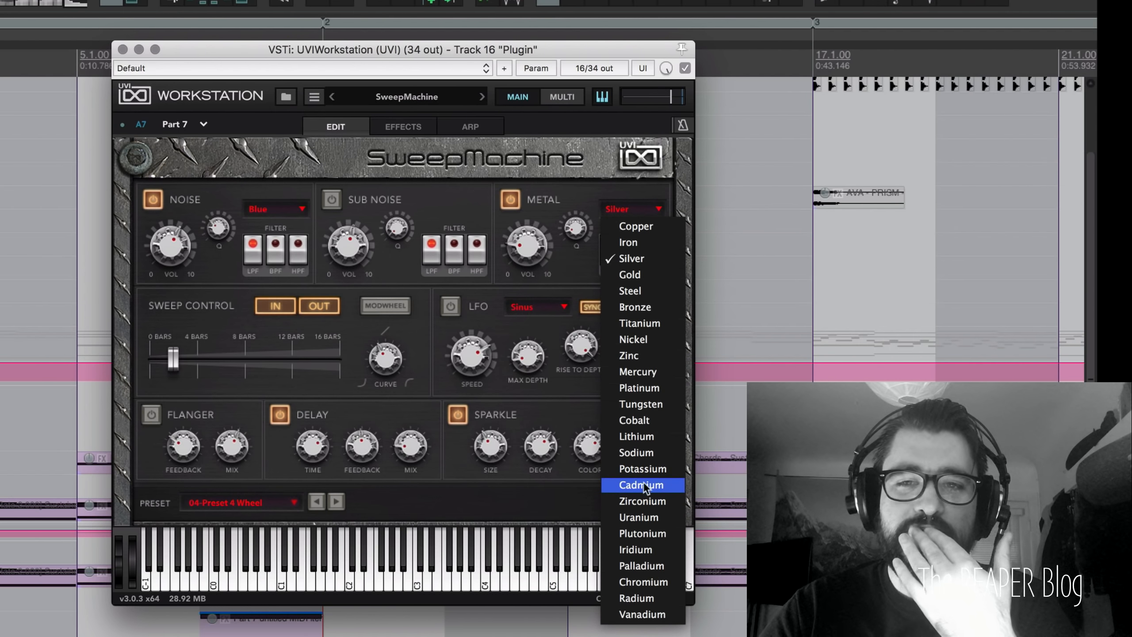
pyautogui.click(588, 193)
pyautogui.click(624, 210)
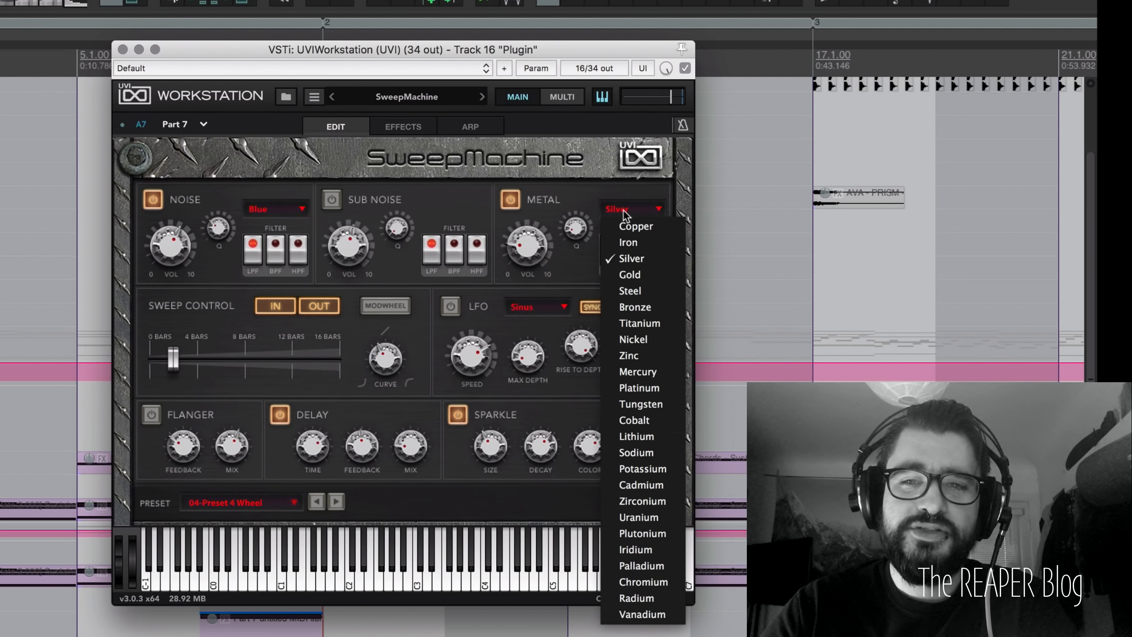
pyautogui.click(596, 197)
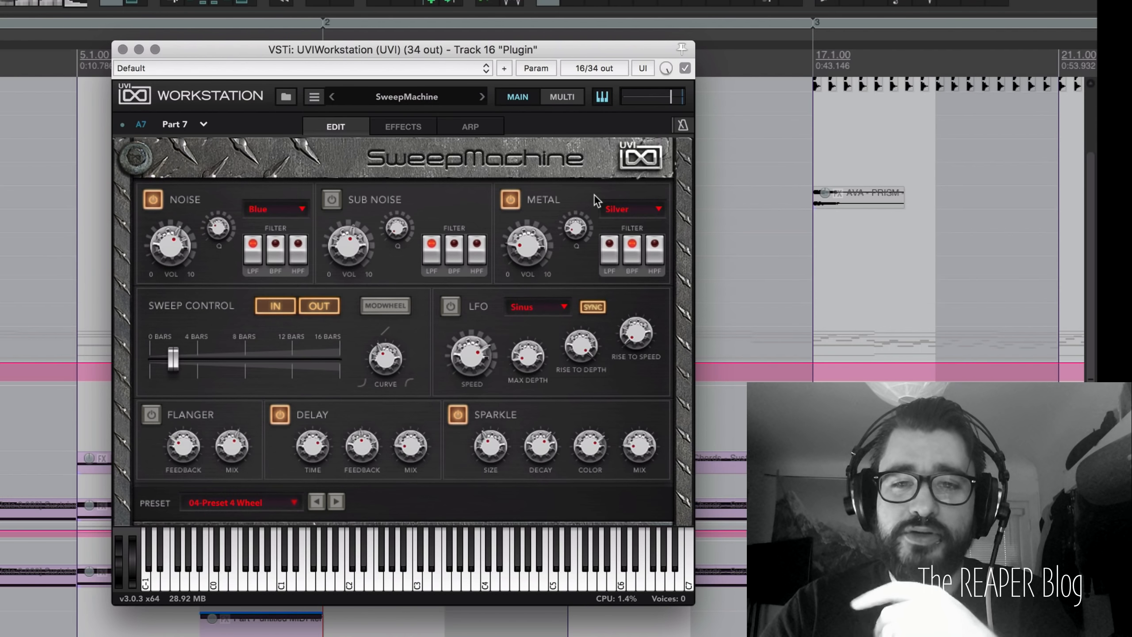
pyautogui.moveTo(464, 347)
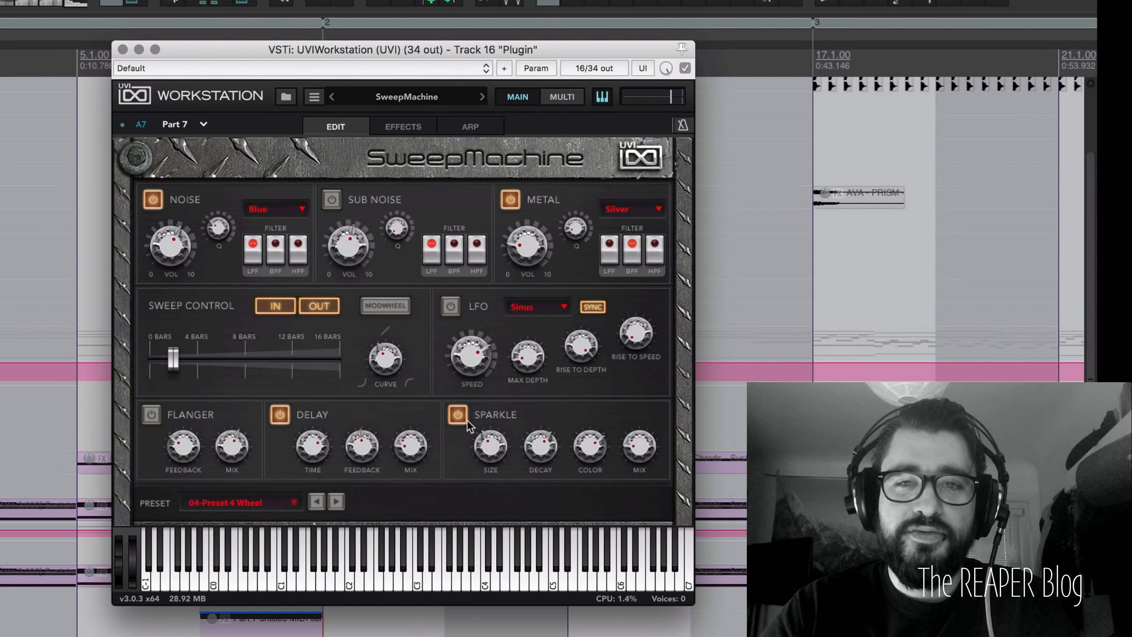
pyautogui.click(412, 128)
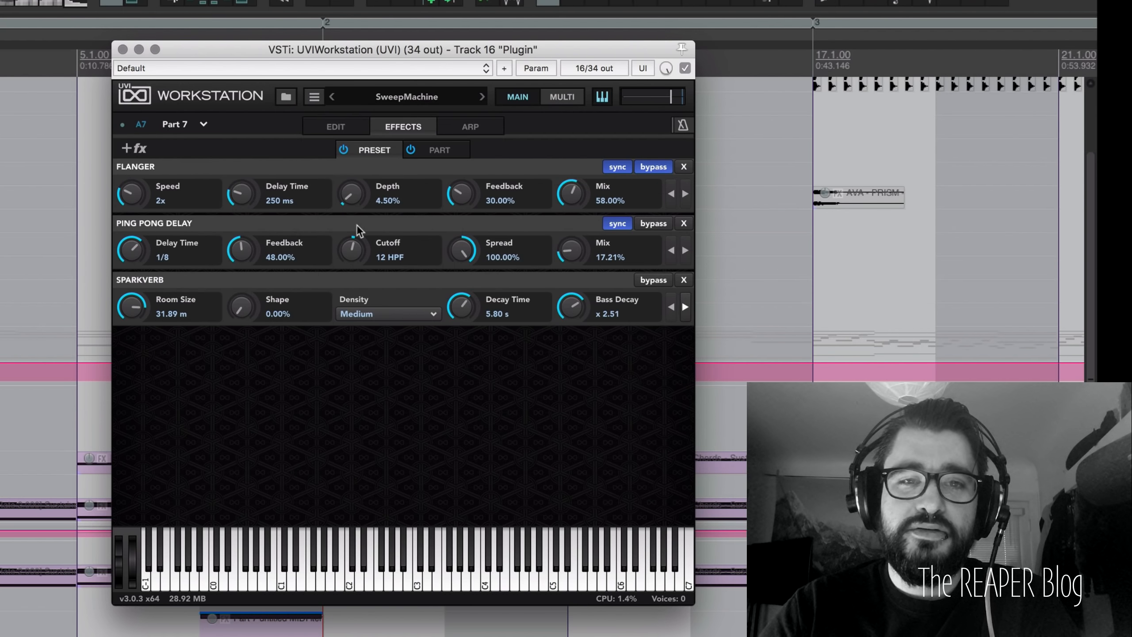
# Step: Return to SweepMachine's edit page, move its window up-right, and briefly play the project
pyautogui.click(127, 150)
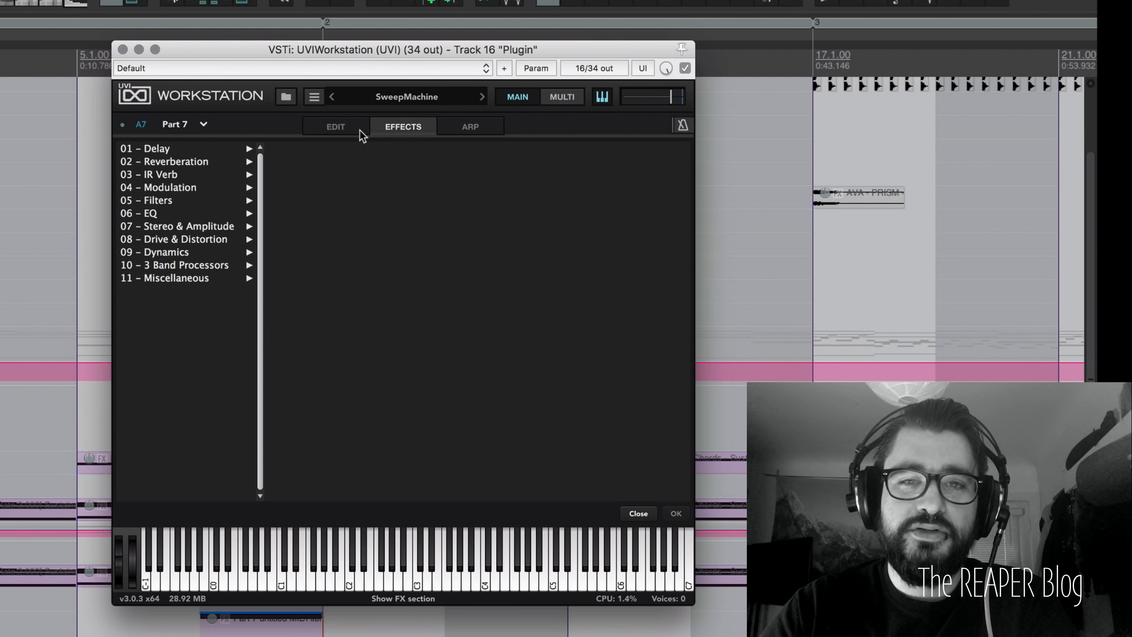
pyautogui.click(347, 129)
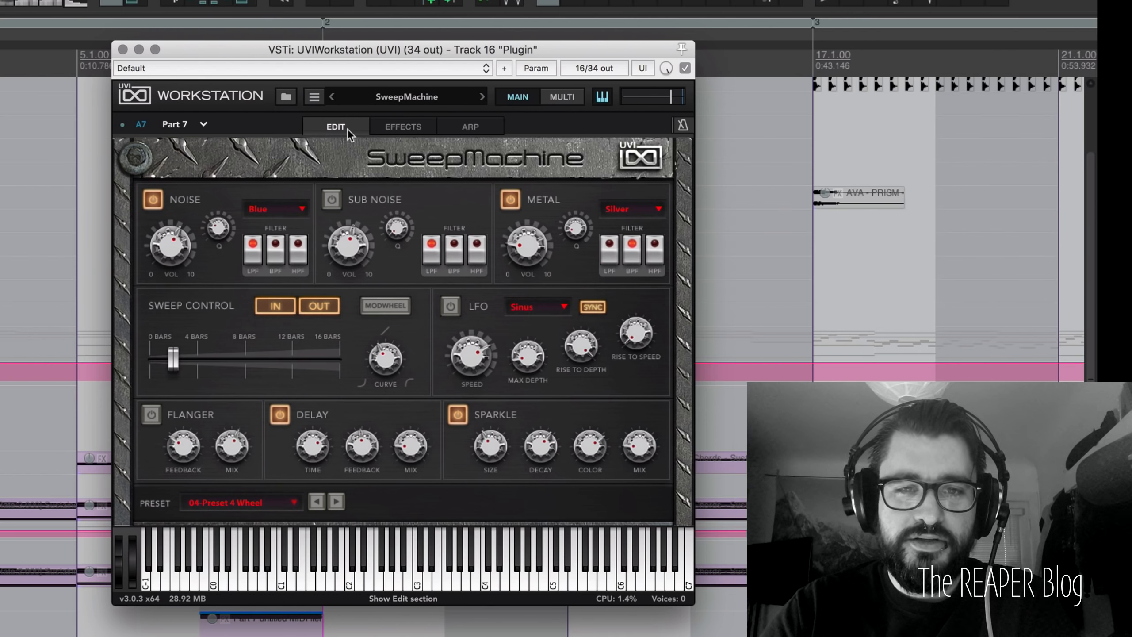
pyautogui.moveTo(301, 51); pyautogui.dragTo(567, 26)
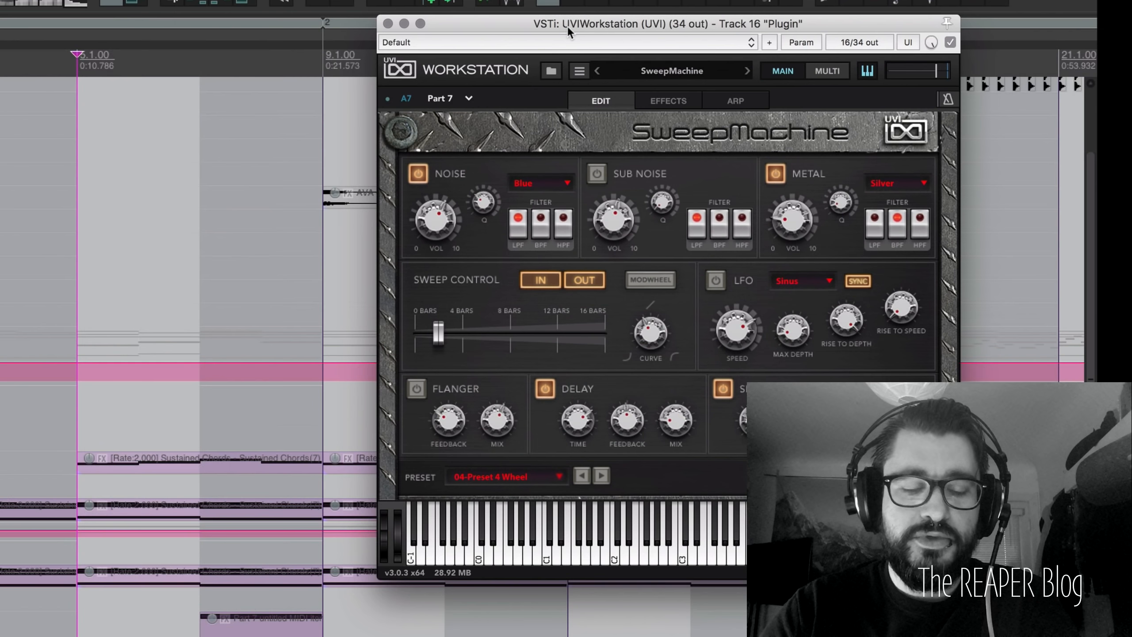
pyautogui.press('space')
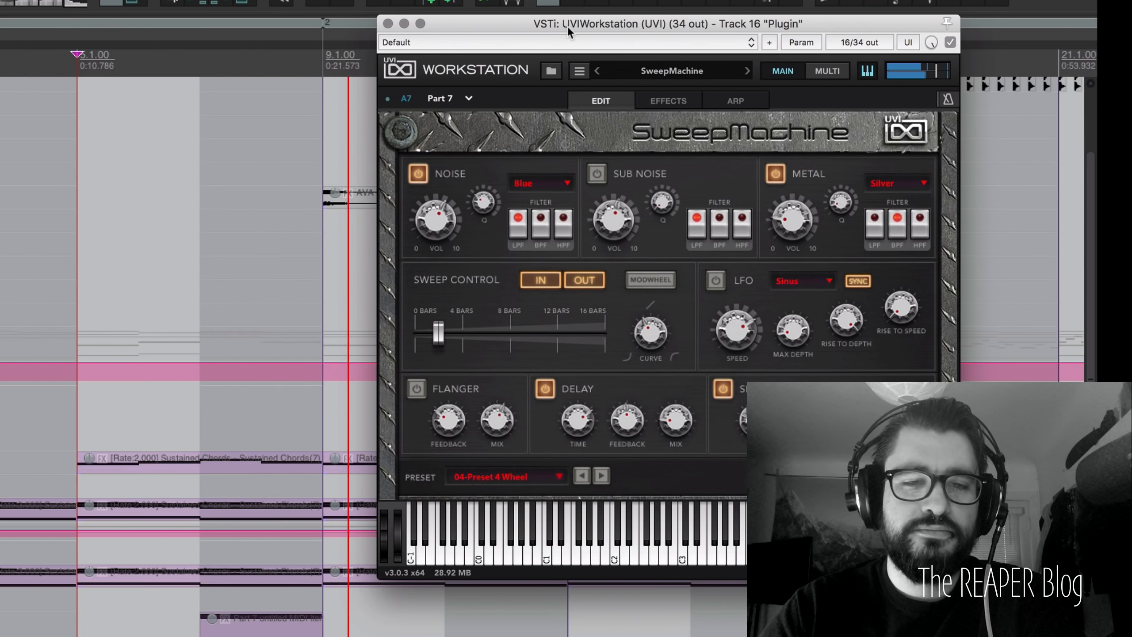
pyautogui.press('space')
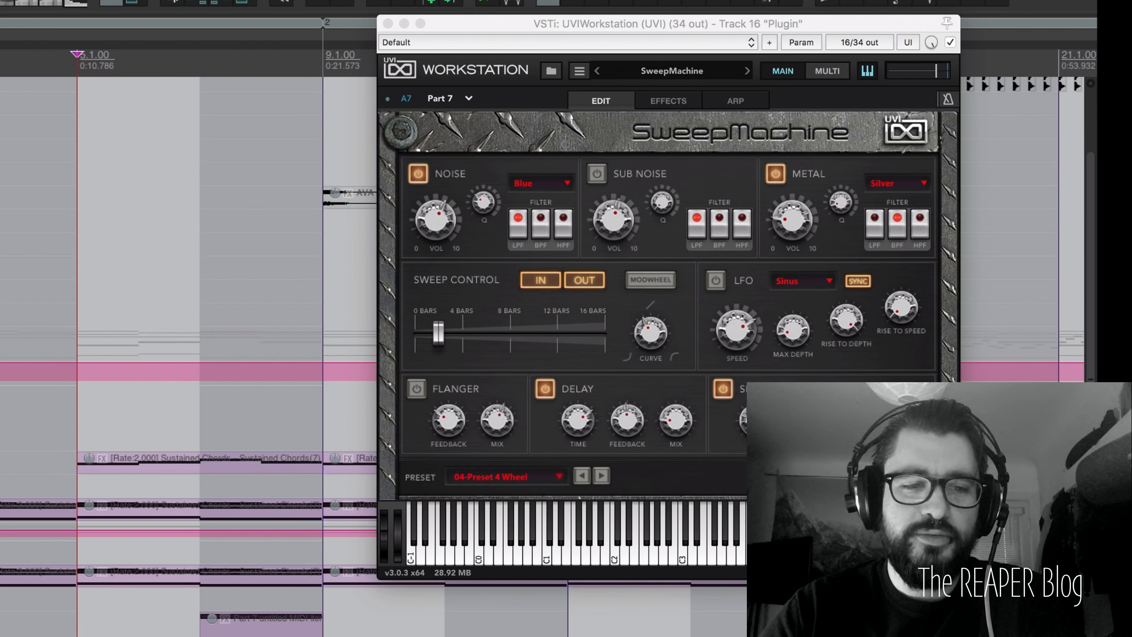
pyautogui.moveTo(531, 28); pyautogui.dragTo(629, 9)
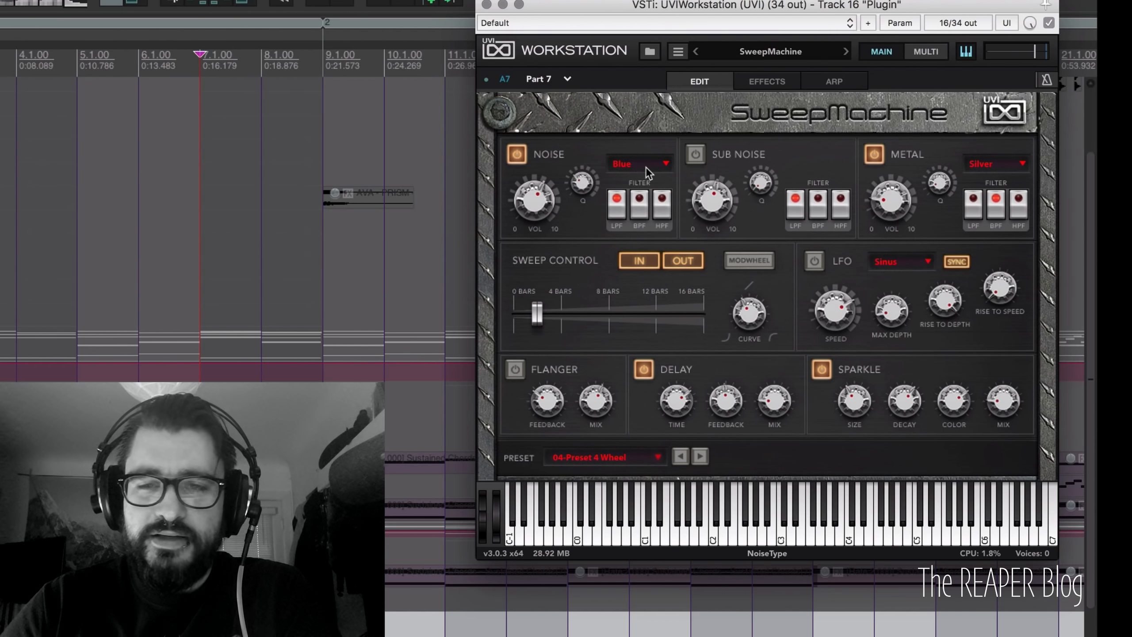
# Step: Change the noise colour from Blue to White and audition it with playback
pyautogui.click(632, 163)
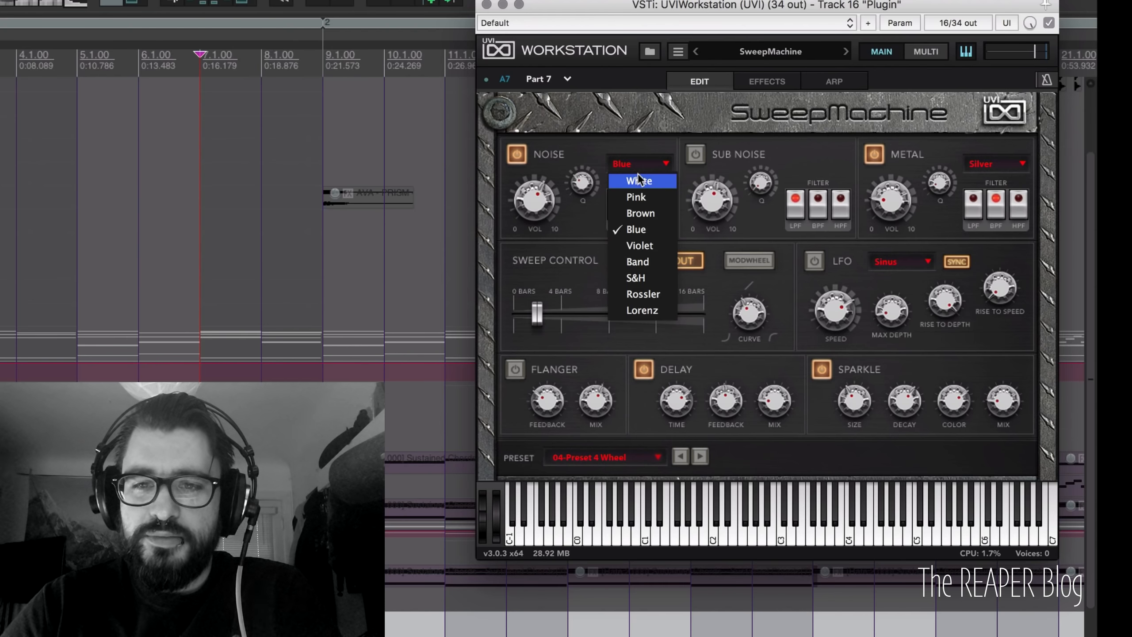
pyautogui.click(639, 178)
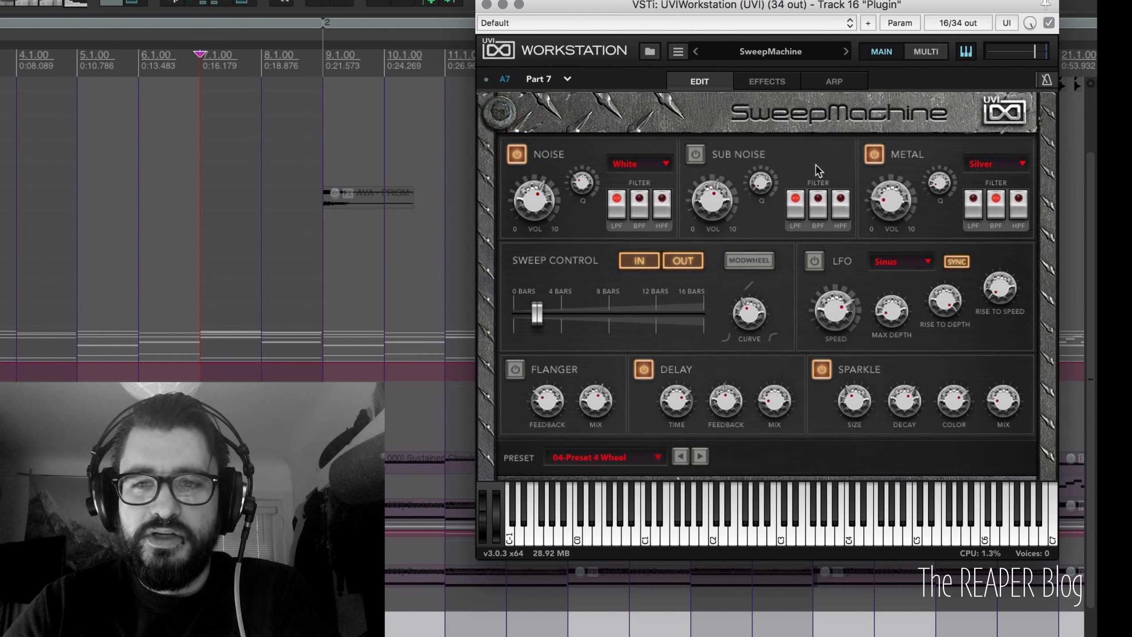
pyautogui.press('space')
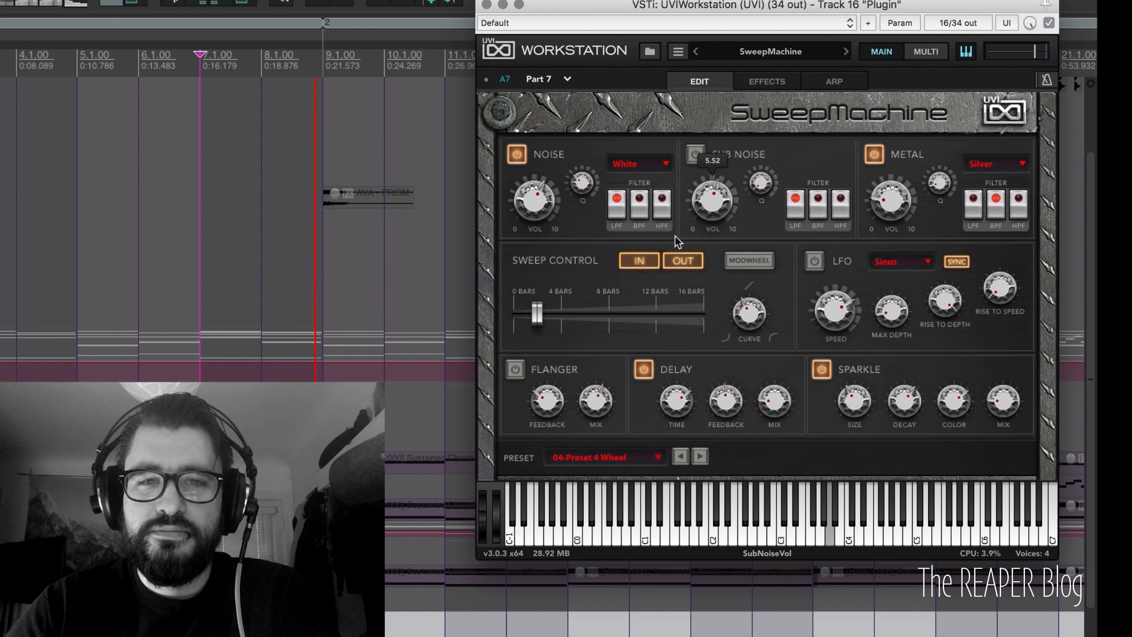
pyautogui.press('space')
# Step: Adjust the sweep length to about 2 bars and switch on Sub Noise
pyautogui.moveTo(541, 309); pyautogui.dragTo(662, 302)
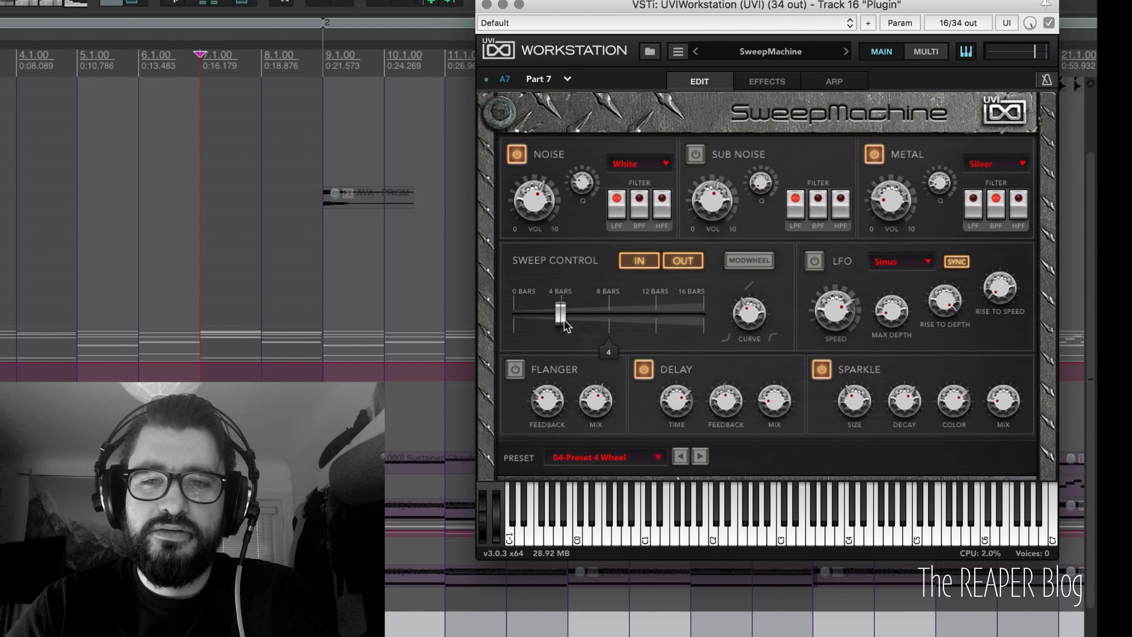
pyautogui.moveTo(564, 320); pyautogui.dragTo(549, 313)
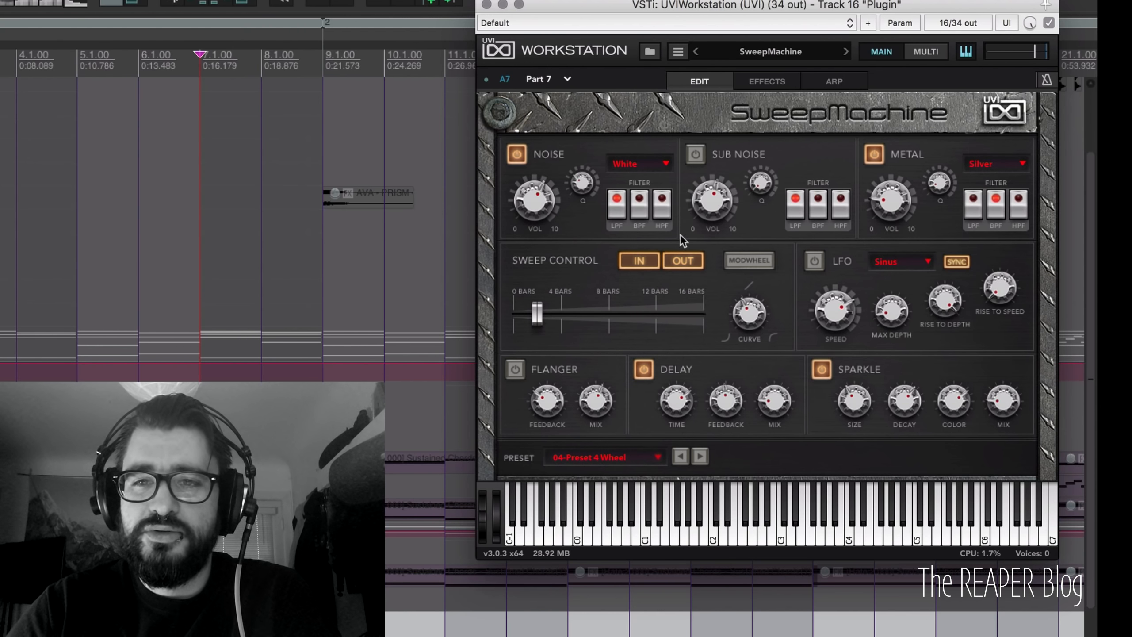
pyautogui.click(695, 154)
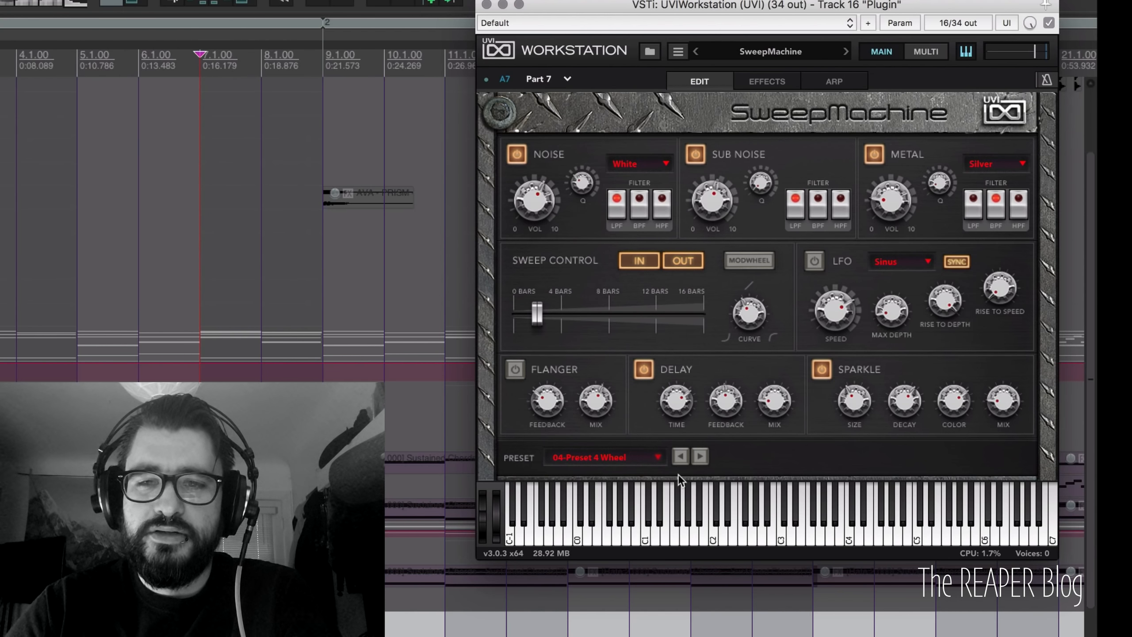
# Step: Play notes around C2 and C5 on the keyboard to audition the sound
pyautogui.click(728, 526)
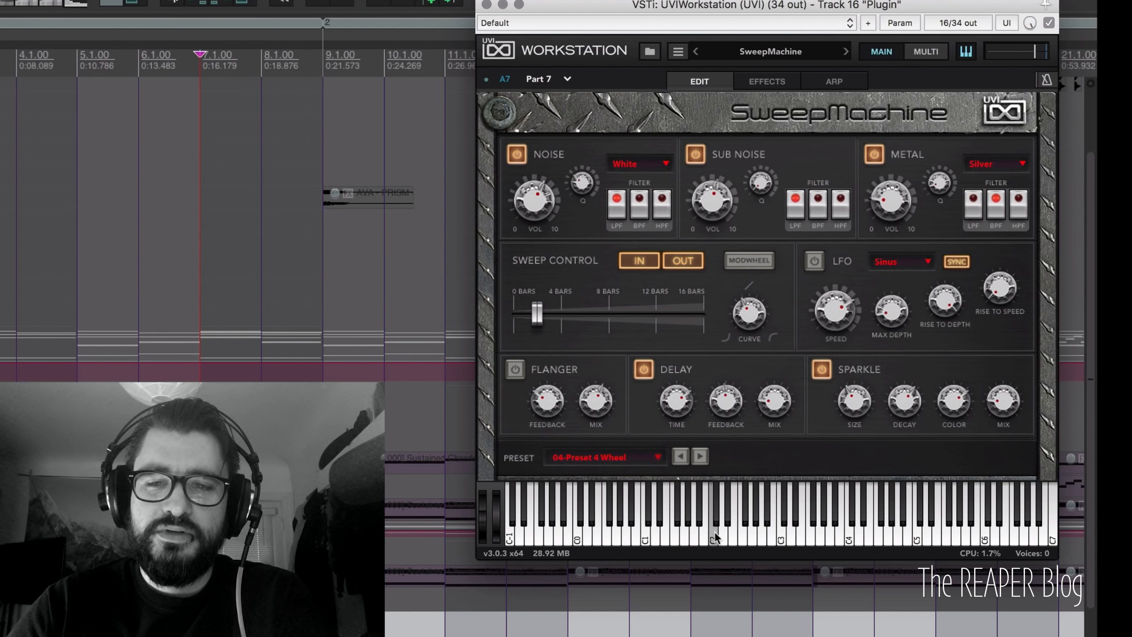
pyautogui.click(715, 532)
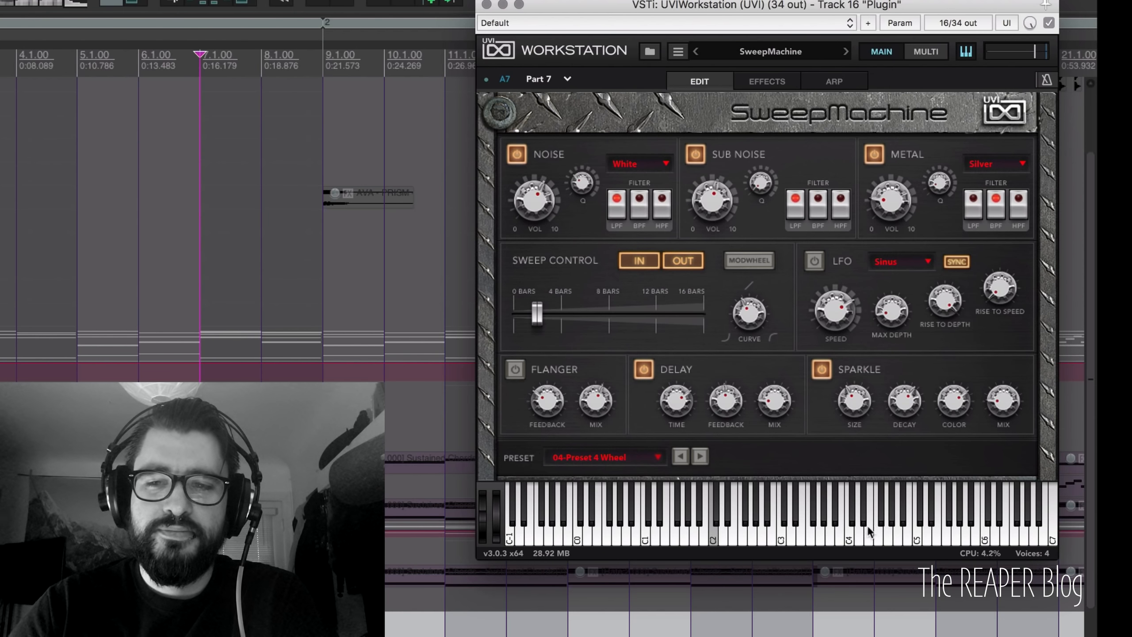
pyautogui.click(917, 534)
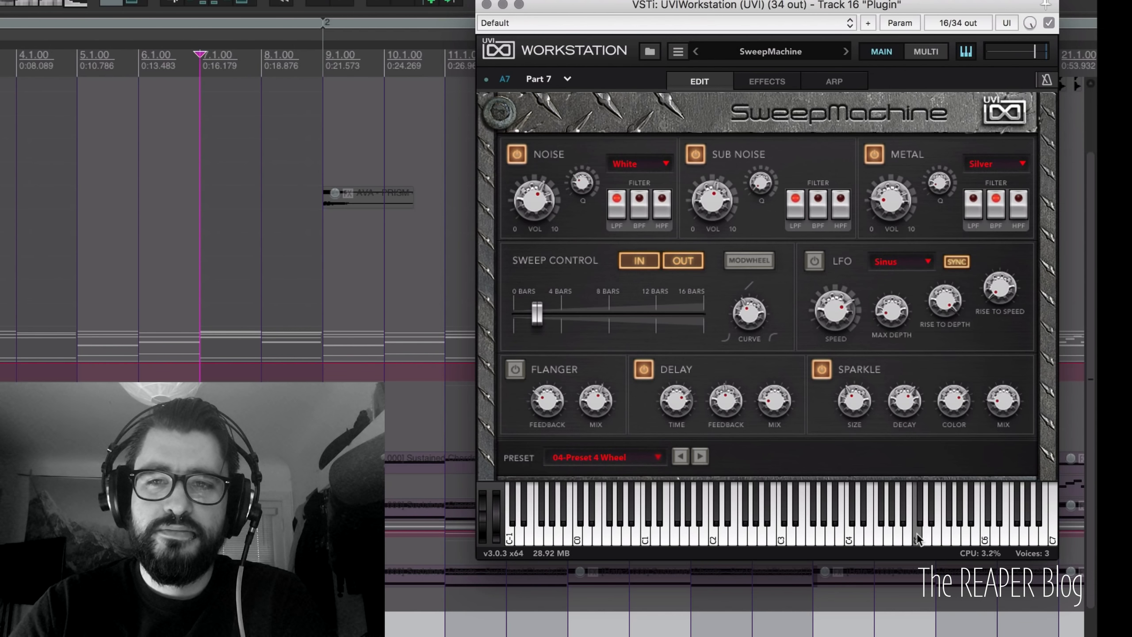
# Step: Switch off Noise, Metal, Delay and Sparkle, audition Sub Noise alone, then switch it off
pyautogui.click(517, 154)
pyautogui.click(876, 154)
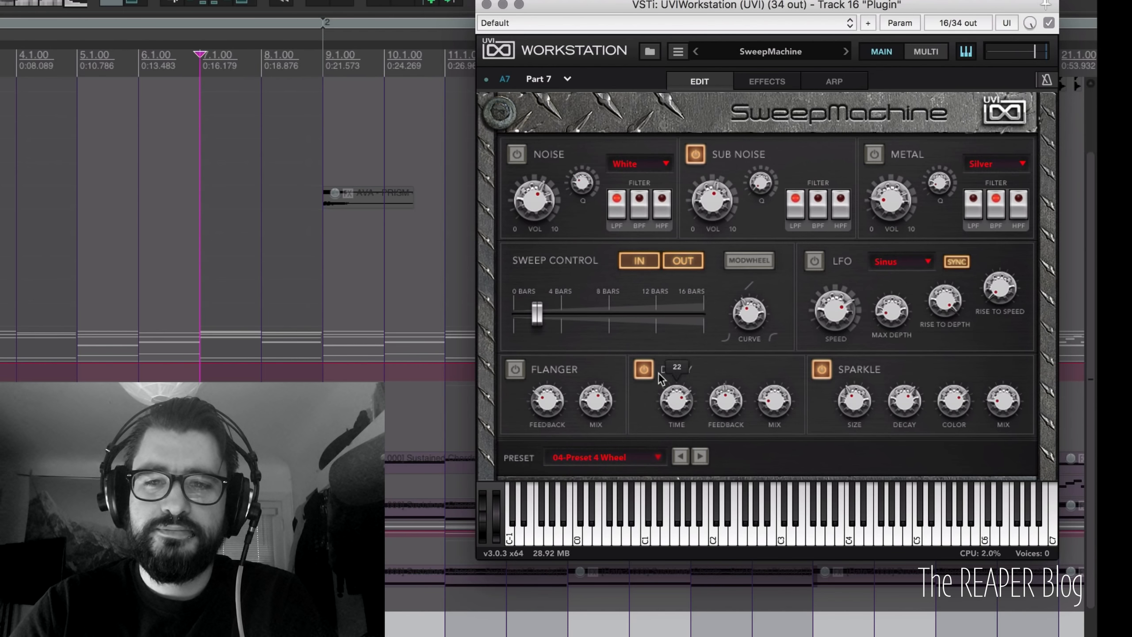
pyautogui.click(643, 369)
pyautogui.click(822, 369)
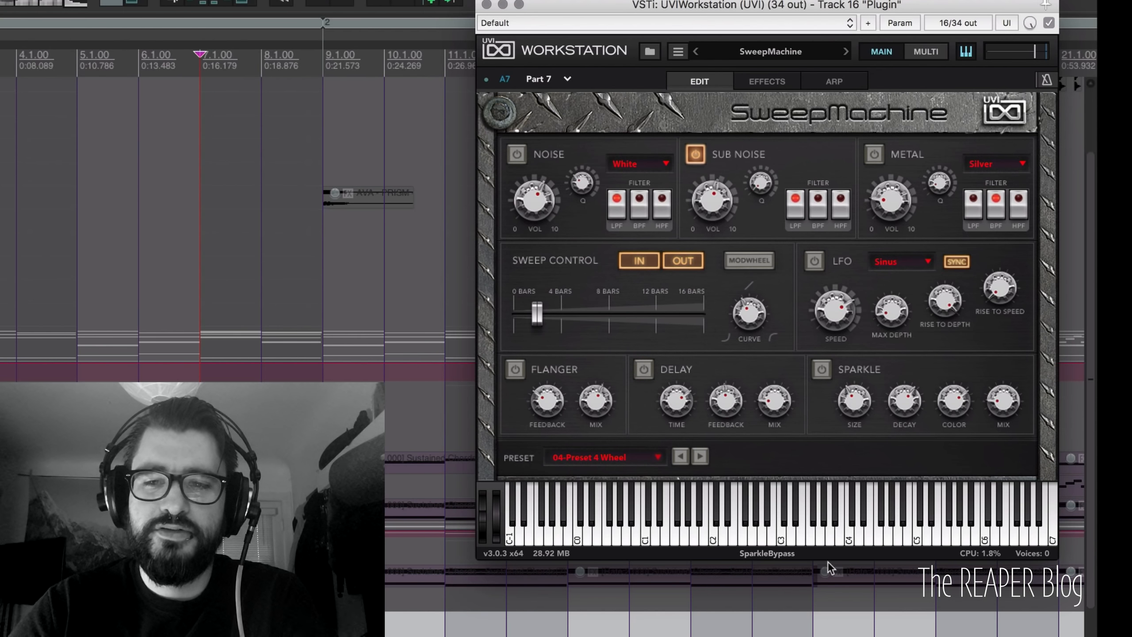
pyautogui.click(846, 532)
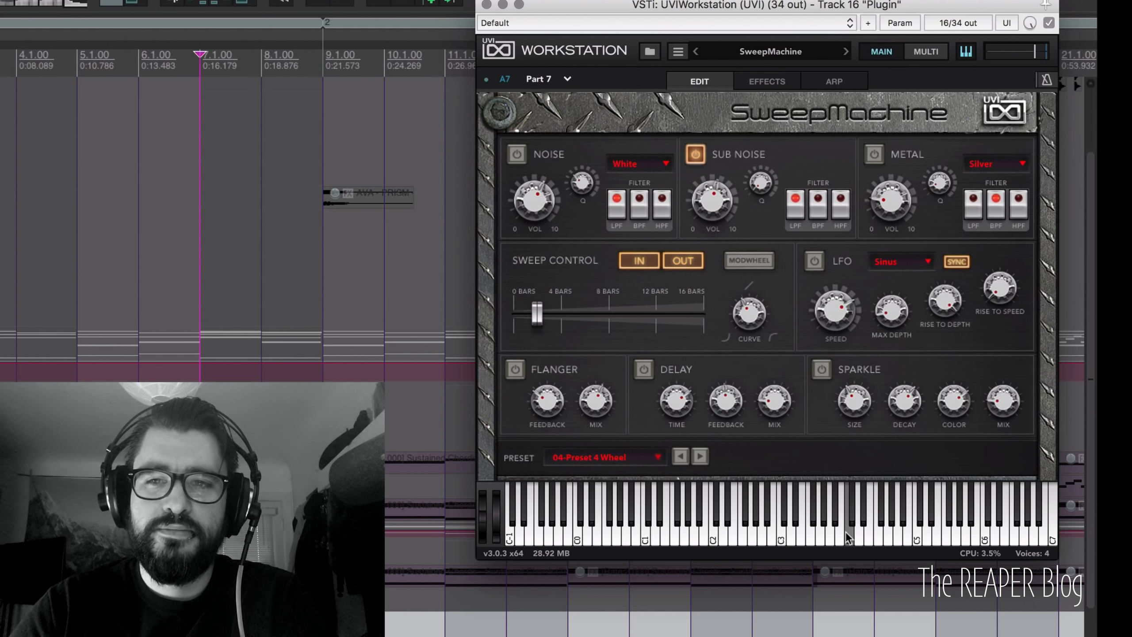
pyautogui.moveTo(846, 531); pyautogui.dragTo(650, 534)
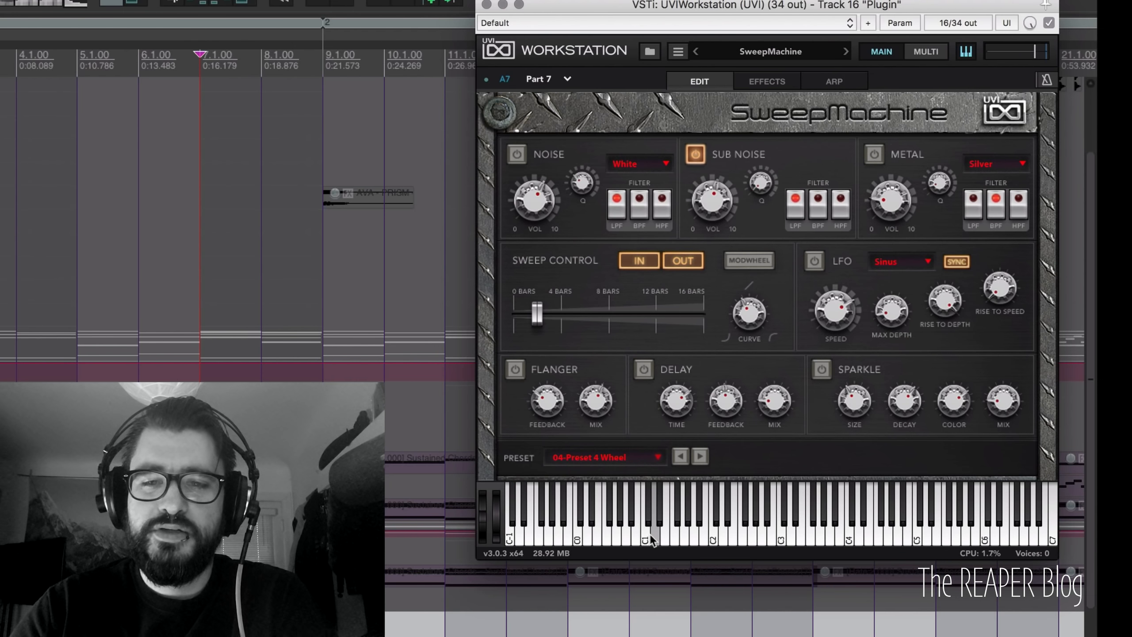
pyautogui.click(701, 156)
# Step: Turn the Noise layer back on and audition it with the Violet colour
pyautogui.click(516, 153)
pyautogui.click(638, 164)
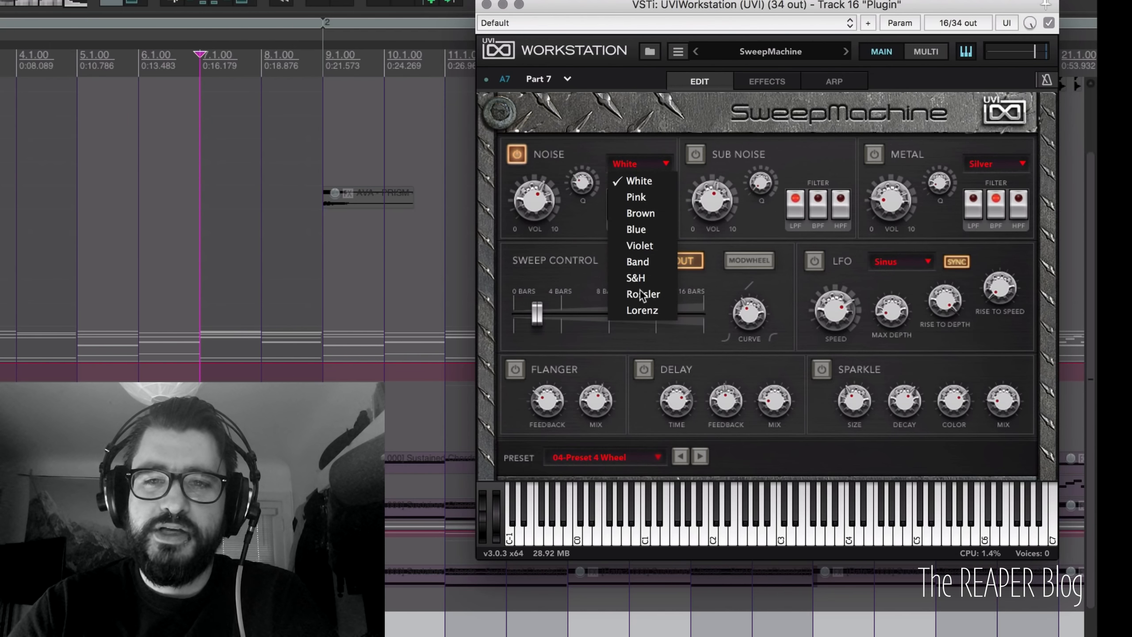
pyautogui.click(655, 246)
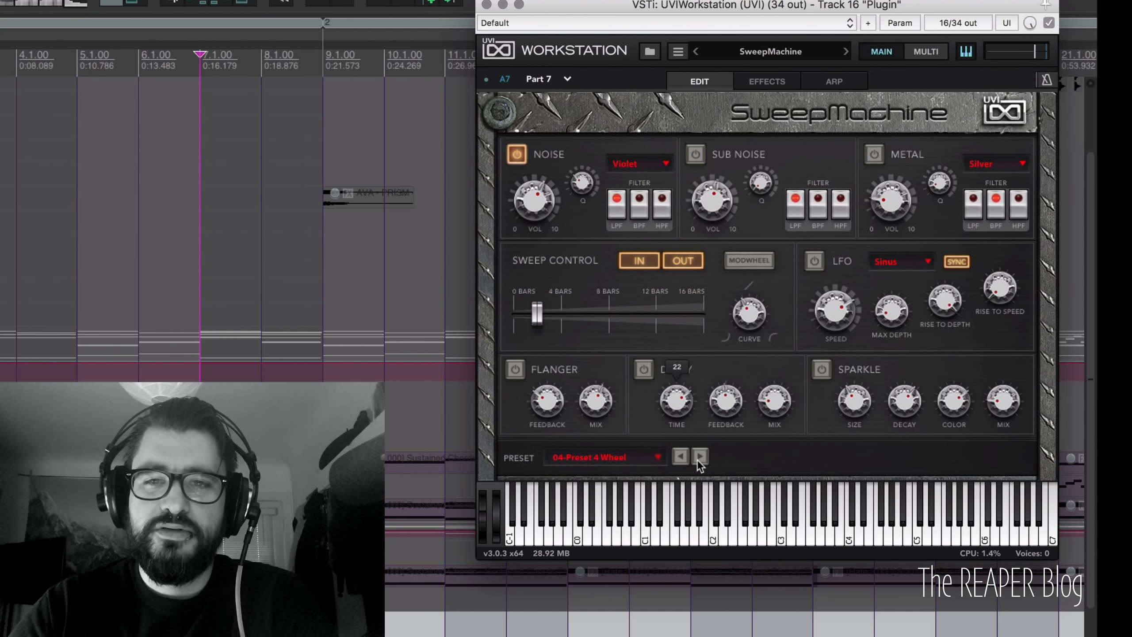
pyautogui.click(704, 518)
pyautogui.moveTo(705, 518); pyautogui.dragTo(712, 534)
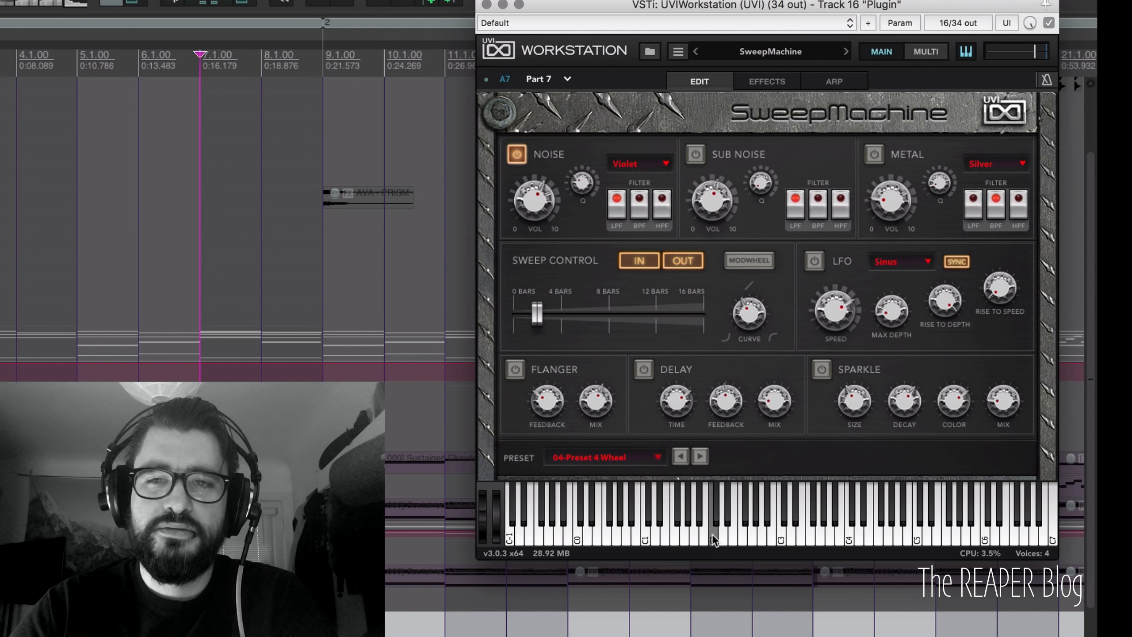
# Step: Audition S&H noise, then set the colour back to Blue and re-enable Metal
pyautogui.click(642, 164)
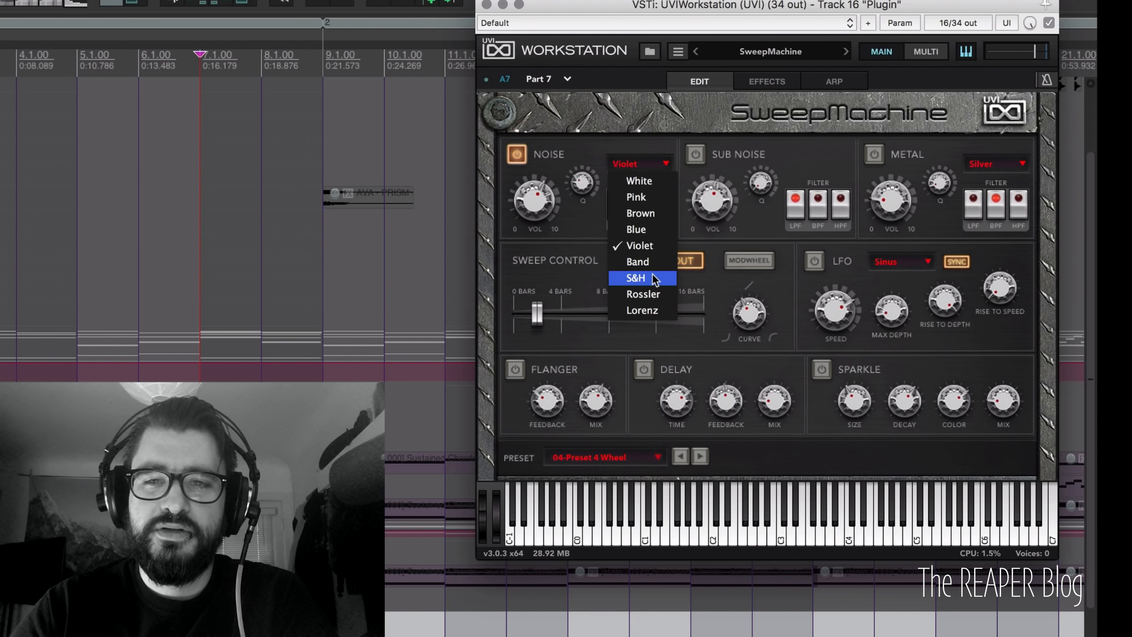
pyautogui.click(651, 276)
pyautogui.click(714, 533)
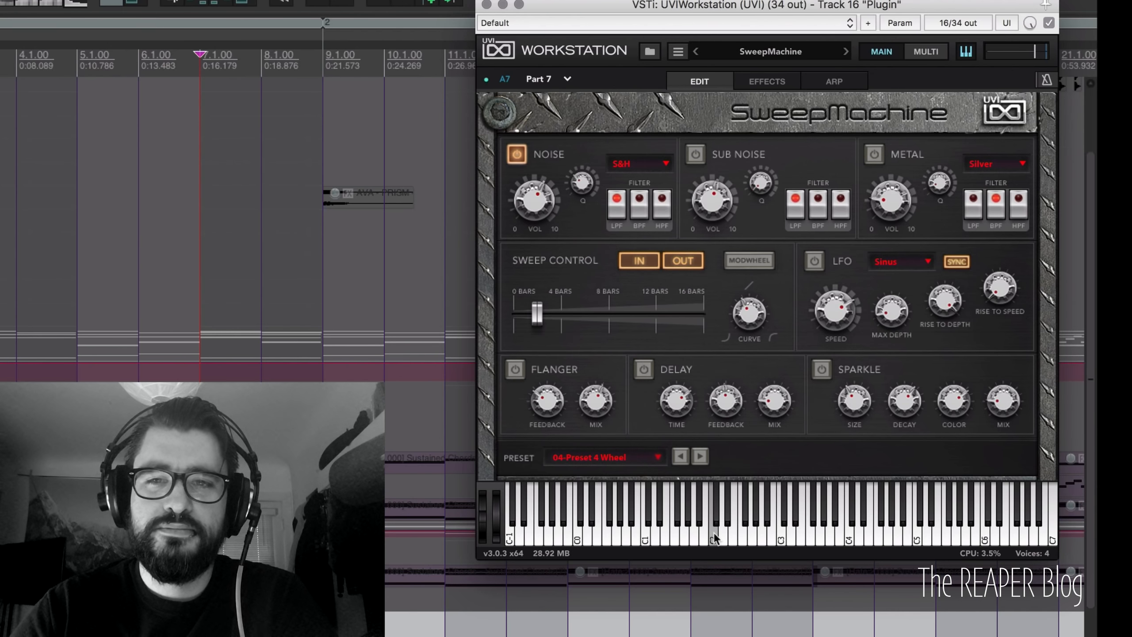
pyautogui.click(653, 171)
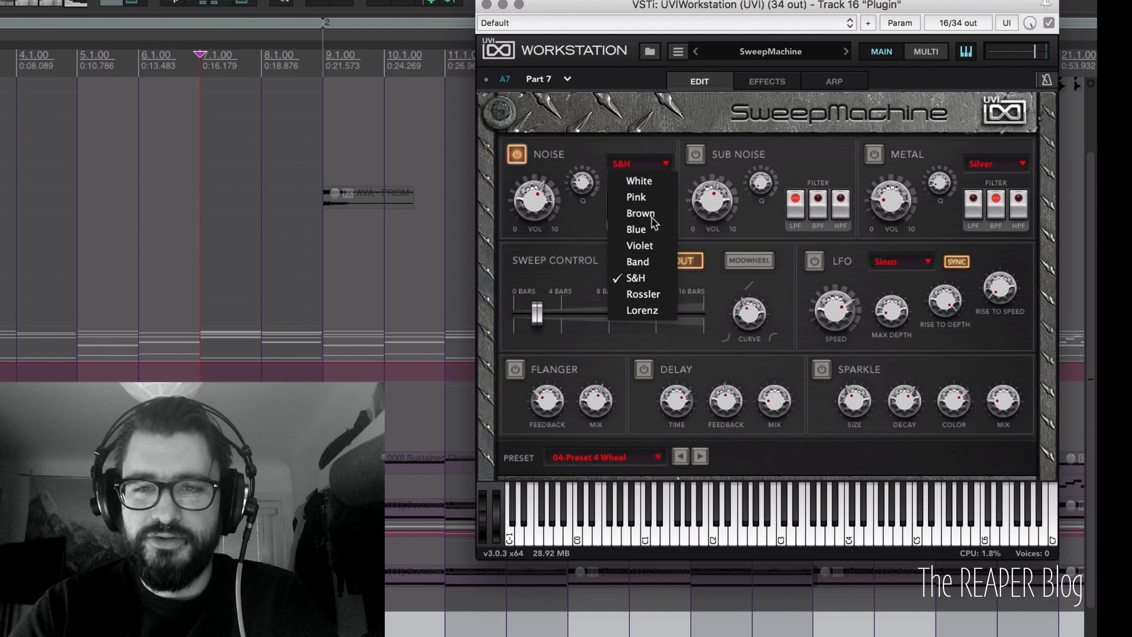
pyautogui.click(653, 230)
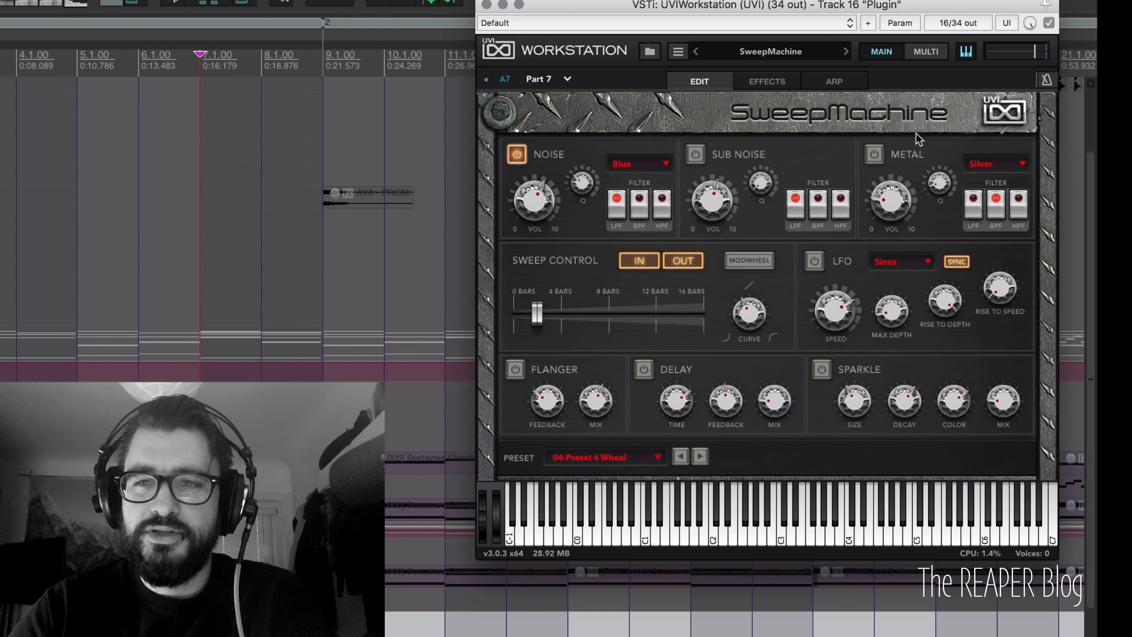
pyautogui.click(874, 154)
pyautogui.click(989, 165)
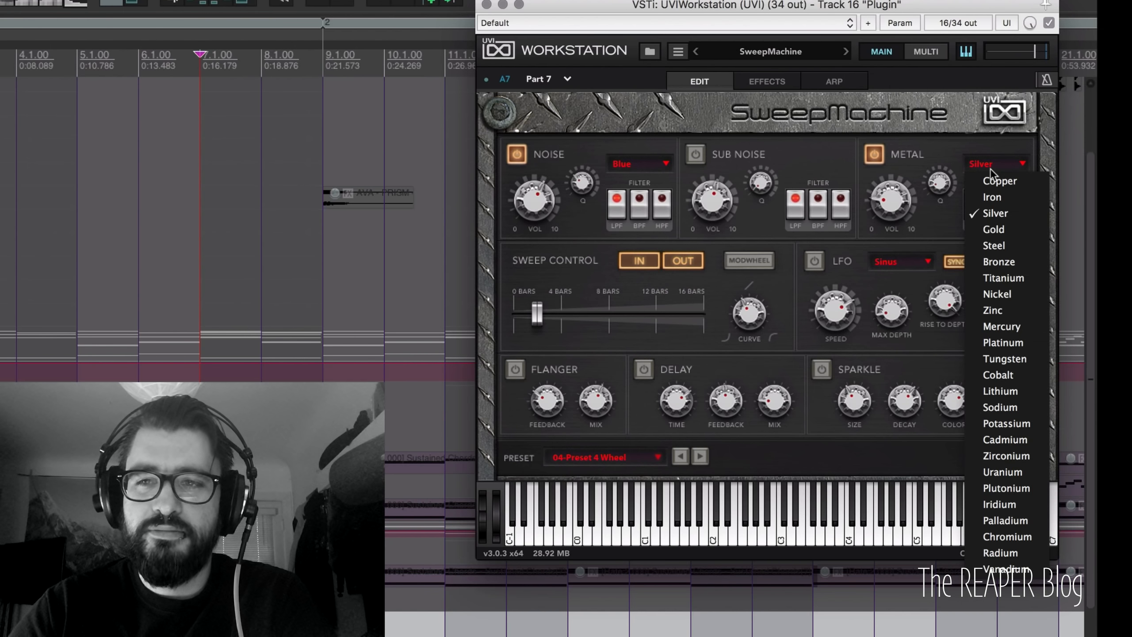
# Step: Pick Copper as the metal type, lower the Metal volume slightly, and audition C2
pyautogui.click(999, 181)
pyautogui.moveTo(875, 125); pyautogui.dragTo(876, 128)
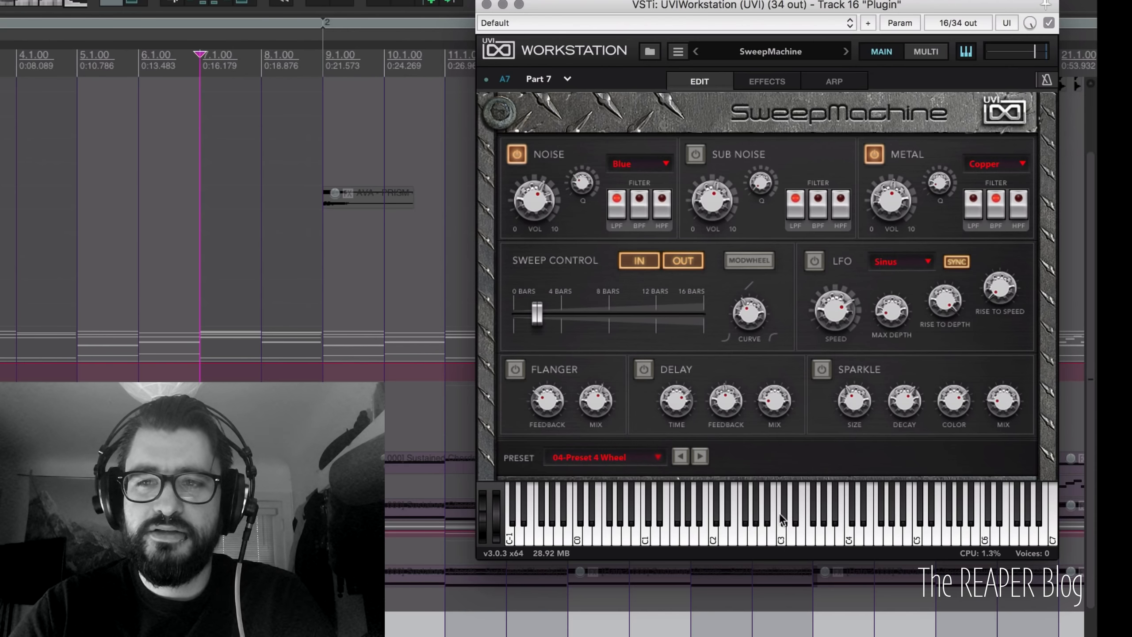
pyautogui.click(774, 517)
pyautogui.click(733, 537)
pyautogui.click(717, 535)
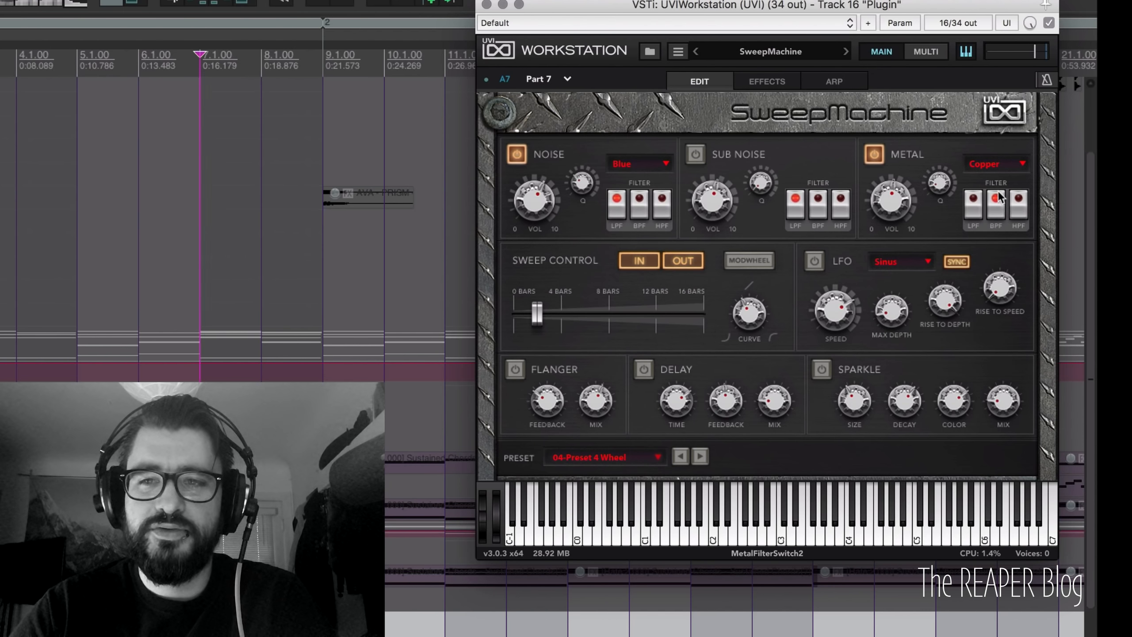
pyautogui.click(994, 165)
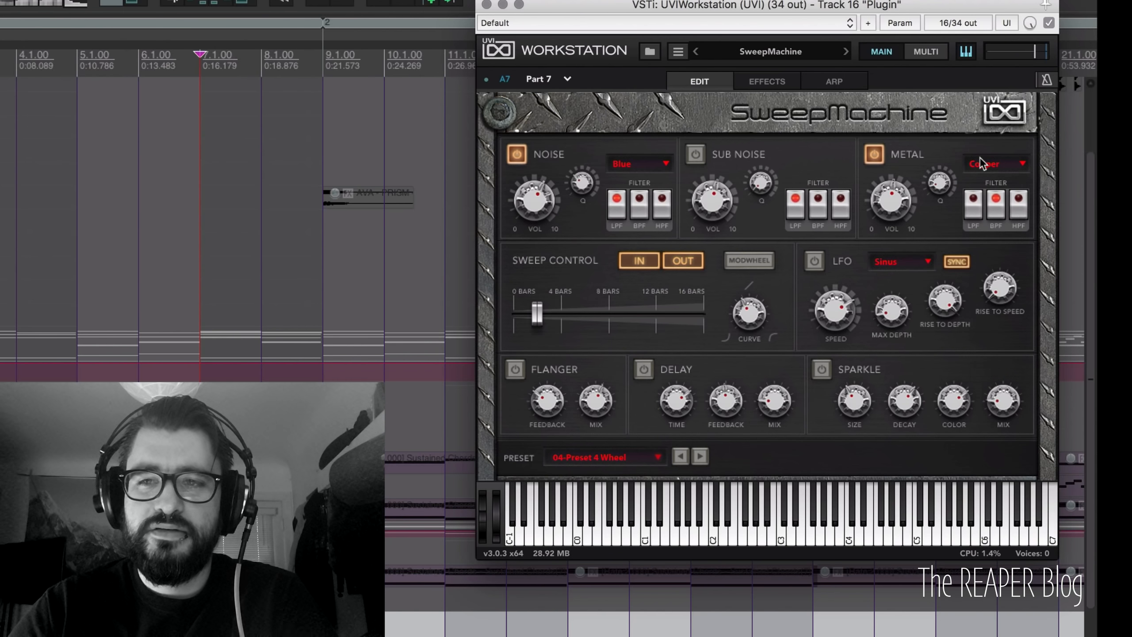
pyautogui.click(994, 166)
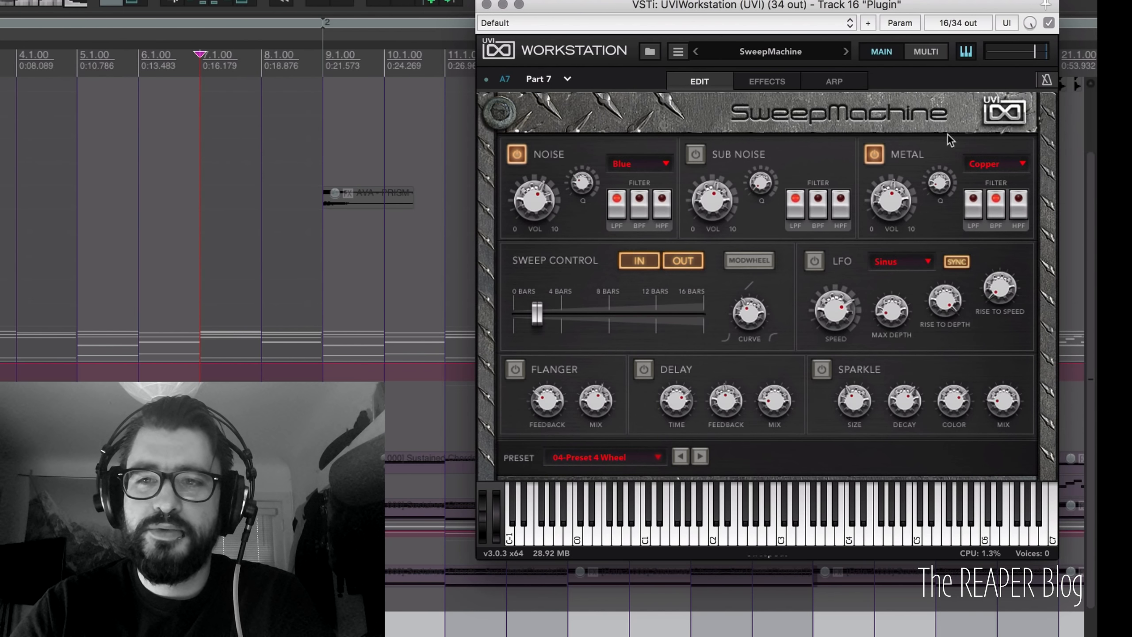
# Step: Audition the Iron and Zinc metal types by playing C2
pyautogui.click(993, 166)
pyautogui.click(1012, 196)
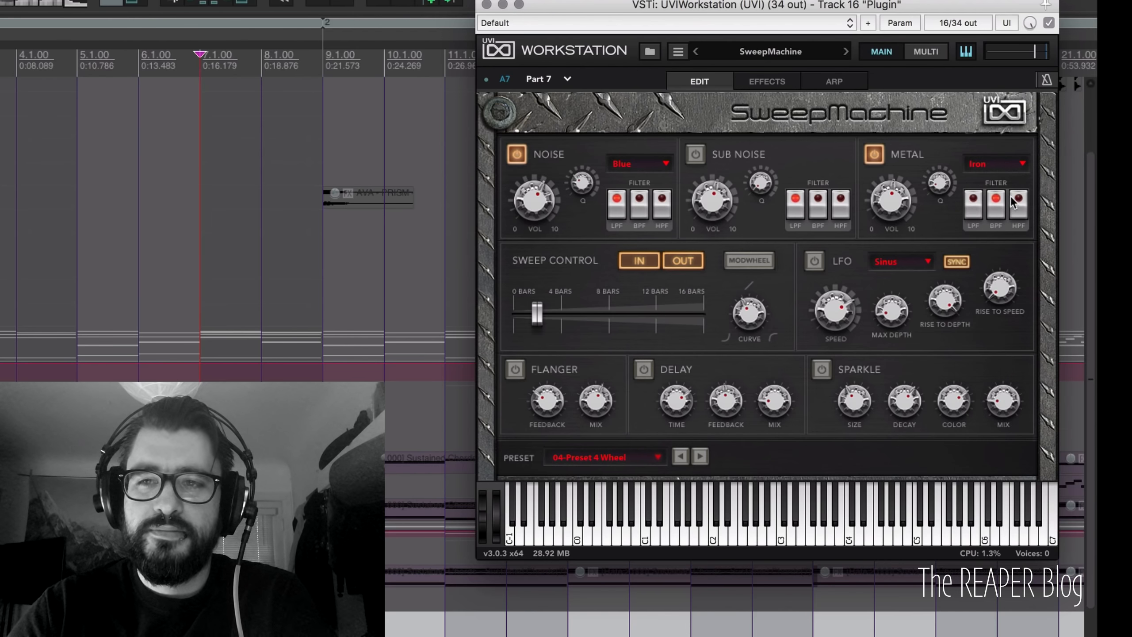
pyautogui.click(709, 535)
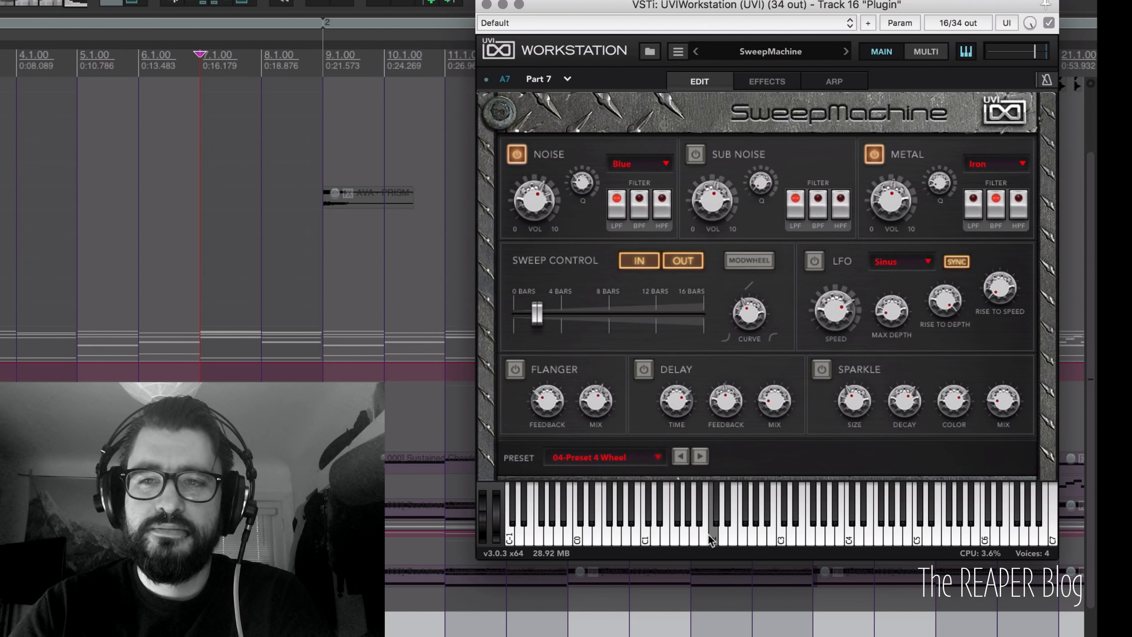
pyautogui.click(1006, 166)
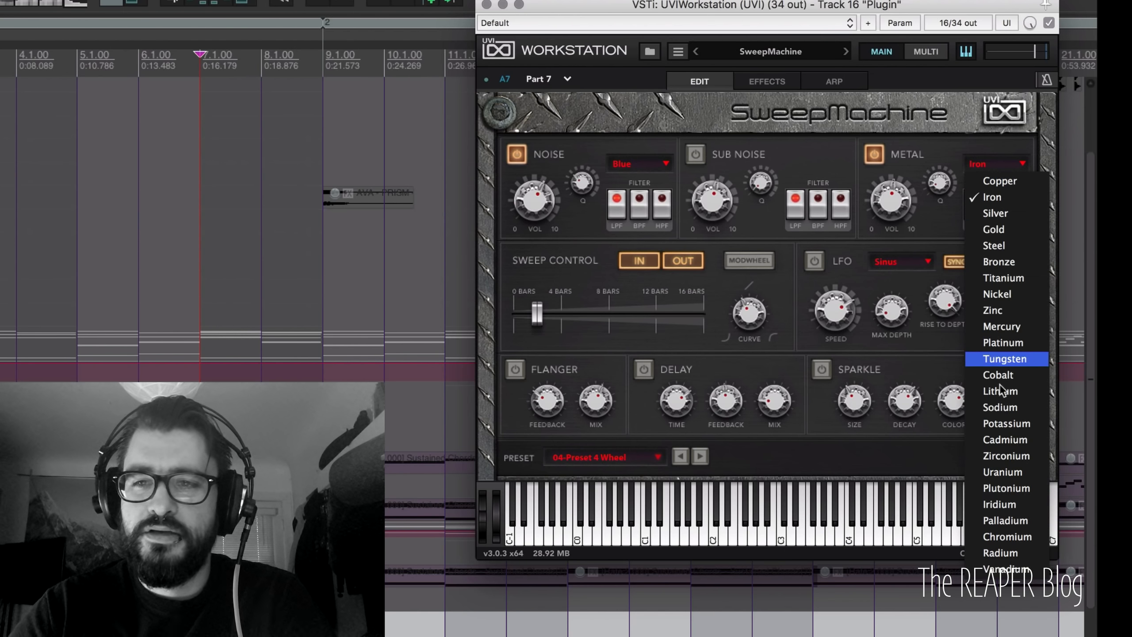
pyautogui.click(1003, 308)
pyautogui.click(711, 528)
pyautogui.click(710, 529)
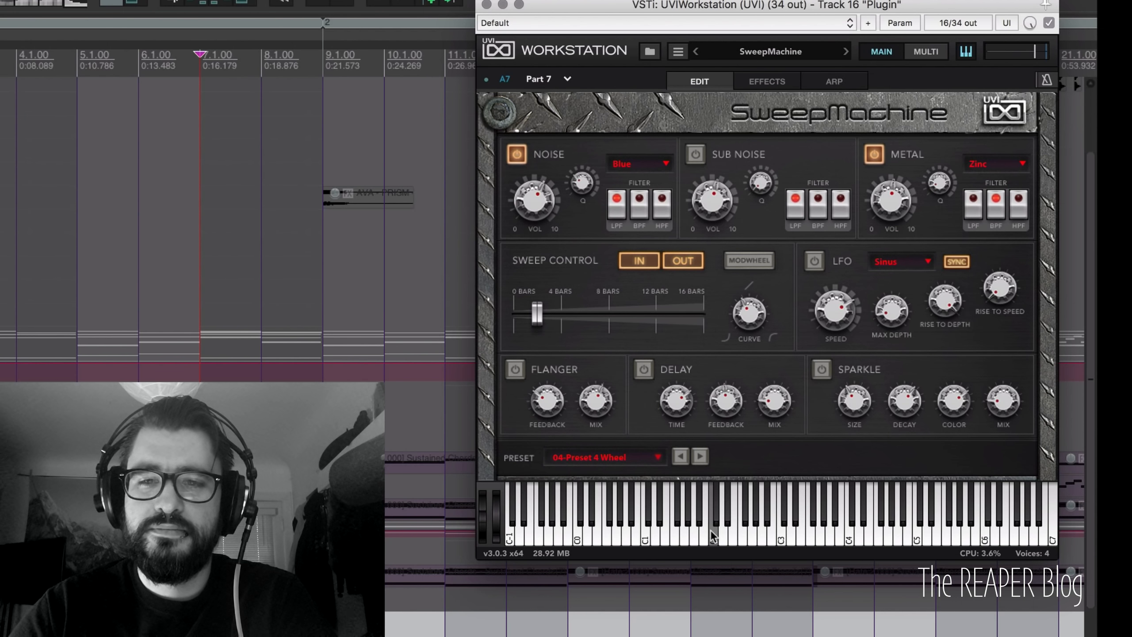
# Step: Try Cobalt, settle on Cadmium as the metal type, and switch on the LFO
pyautogui.click(997, 163)
pyautogui.click(997, 375)
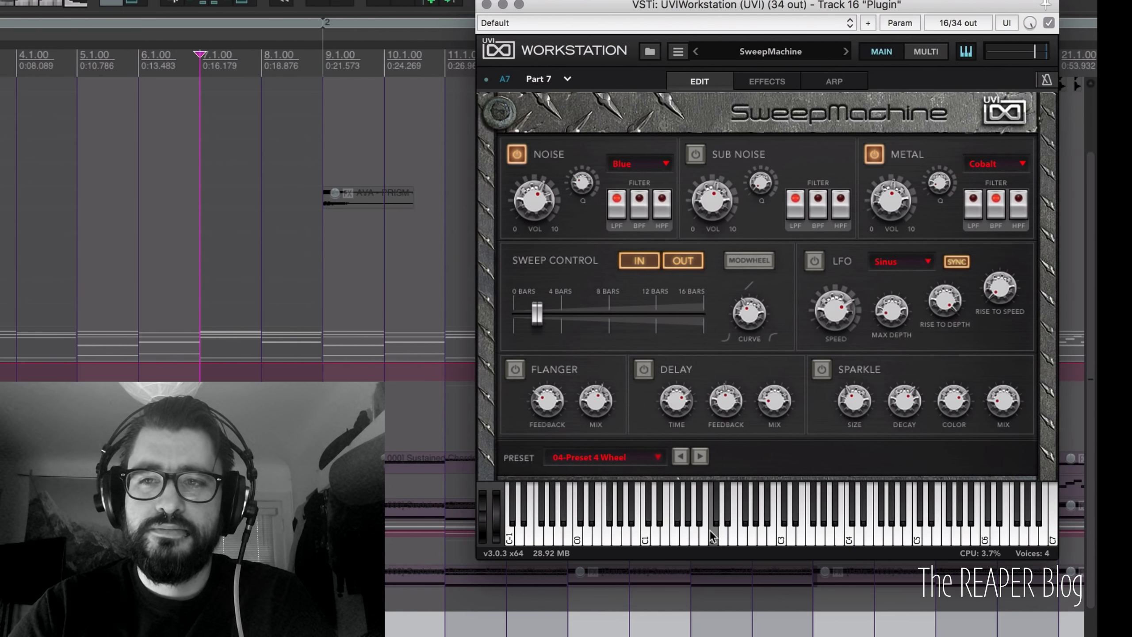
pyautogui.click(997, 163)
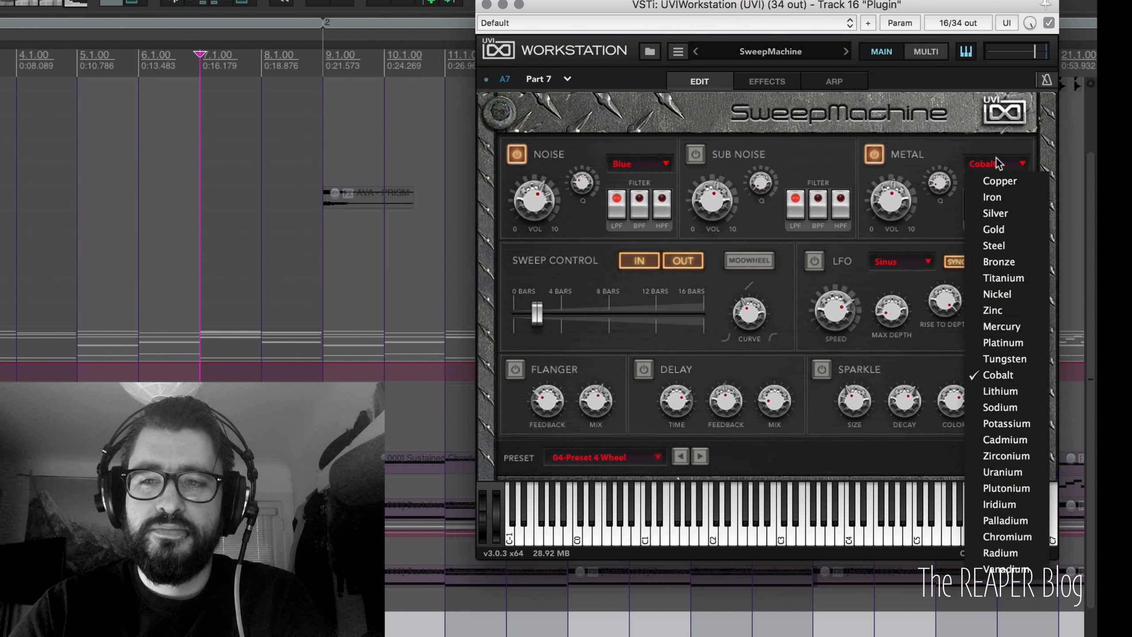
pyautogui.click(1009, 440)
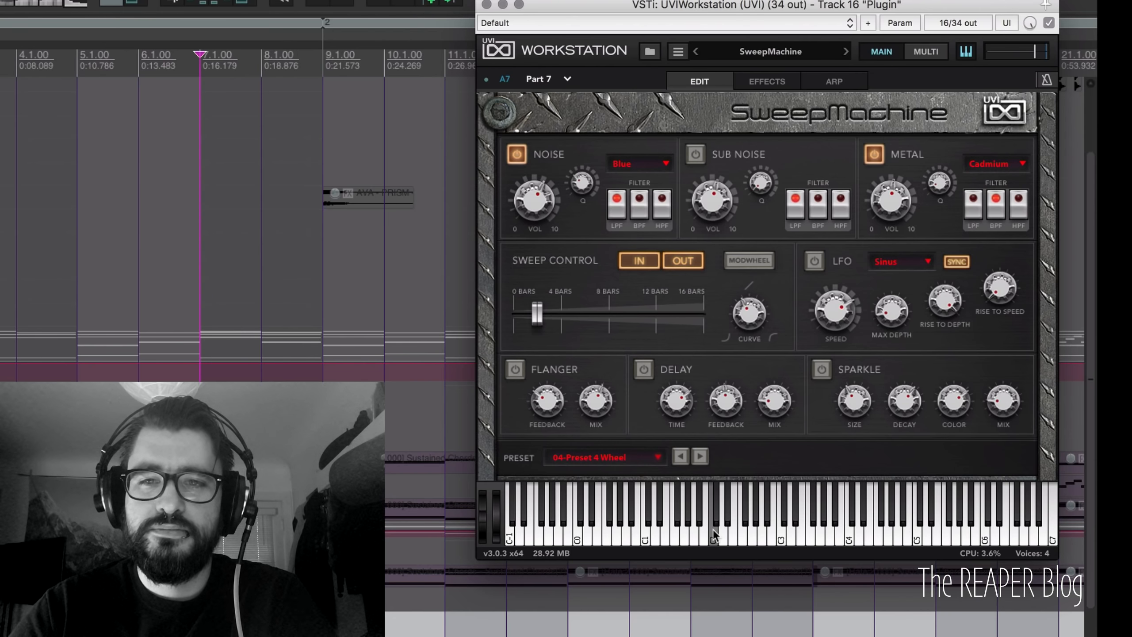
pyautogui.click(815, 261)
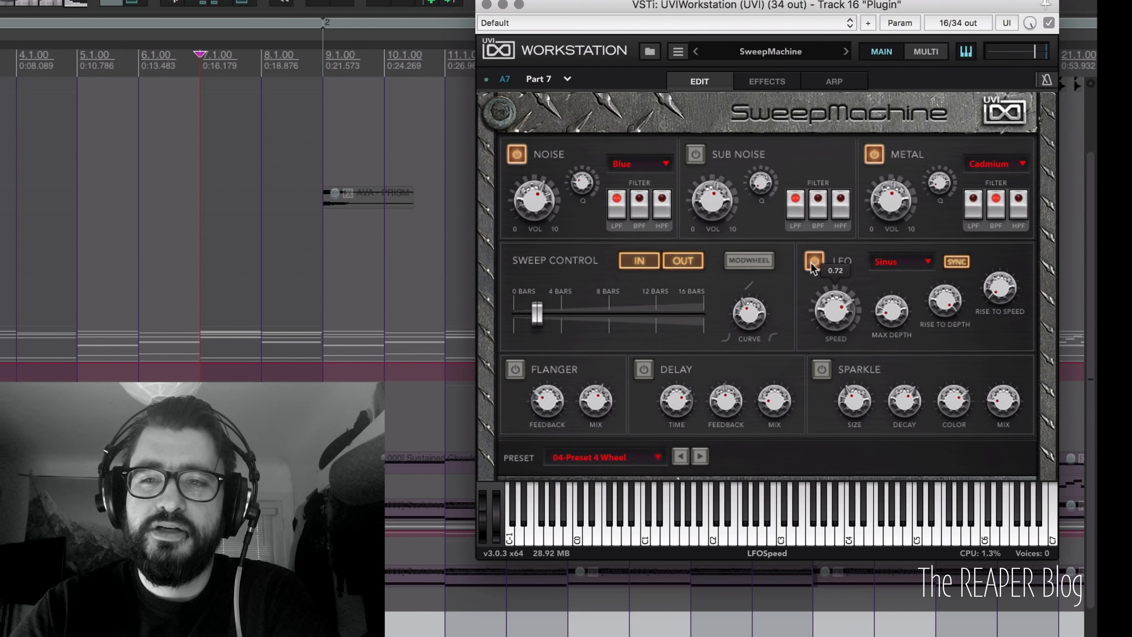
# Step: Audition a C2 note, turn the LFO off, set Metal to Silver, then show the Multi mixer
pyautogui.click(655, 526)
pyautogui.click(714, 537)
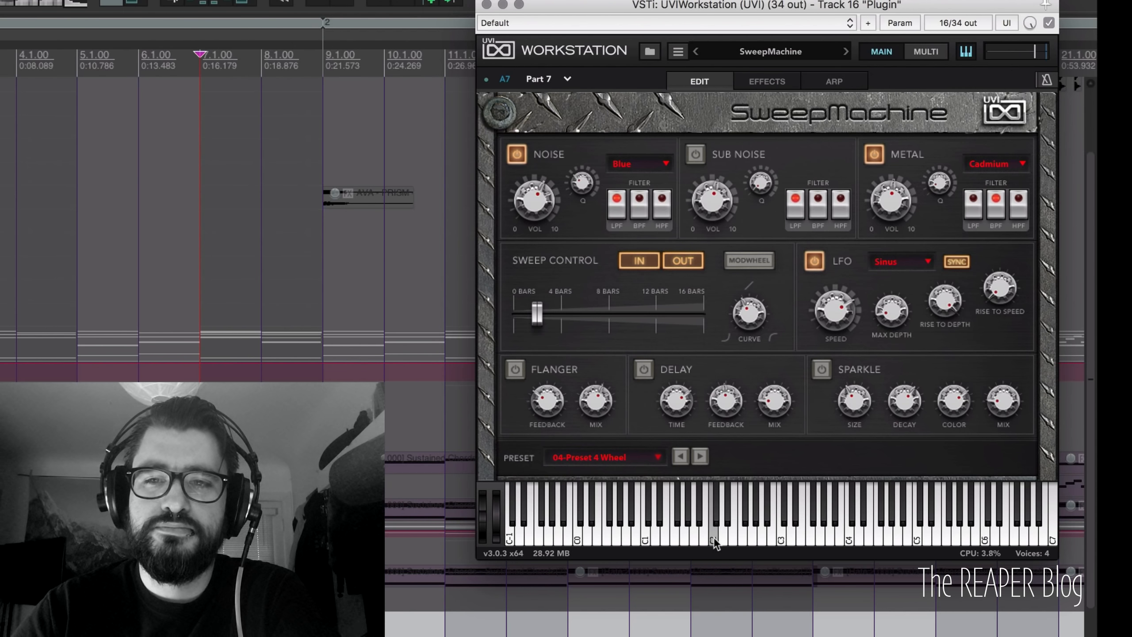
pyautogui.click(816, 262)
pyautogui.click(990, 154)
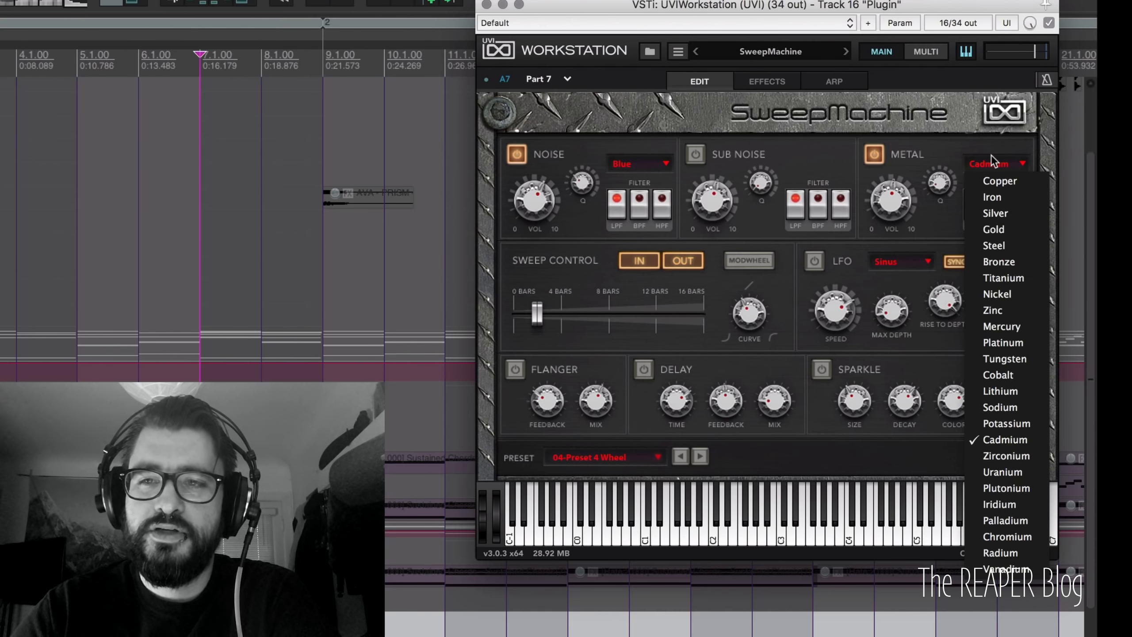
pyautogui.click(823, 369)
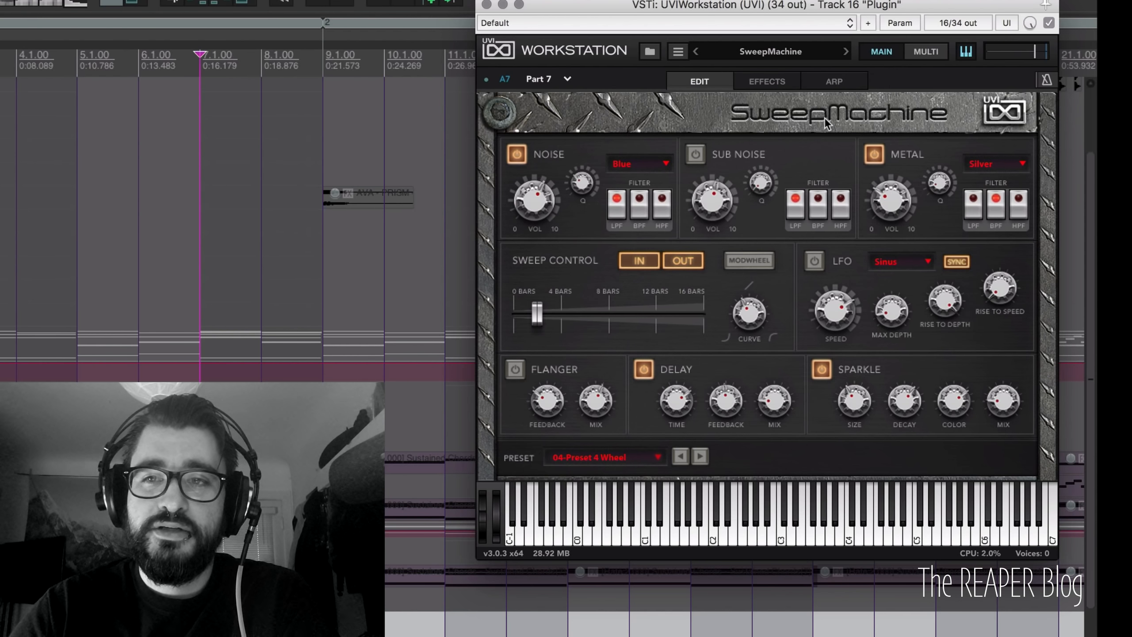
pyautogui.click(927, 52)
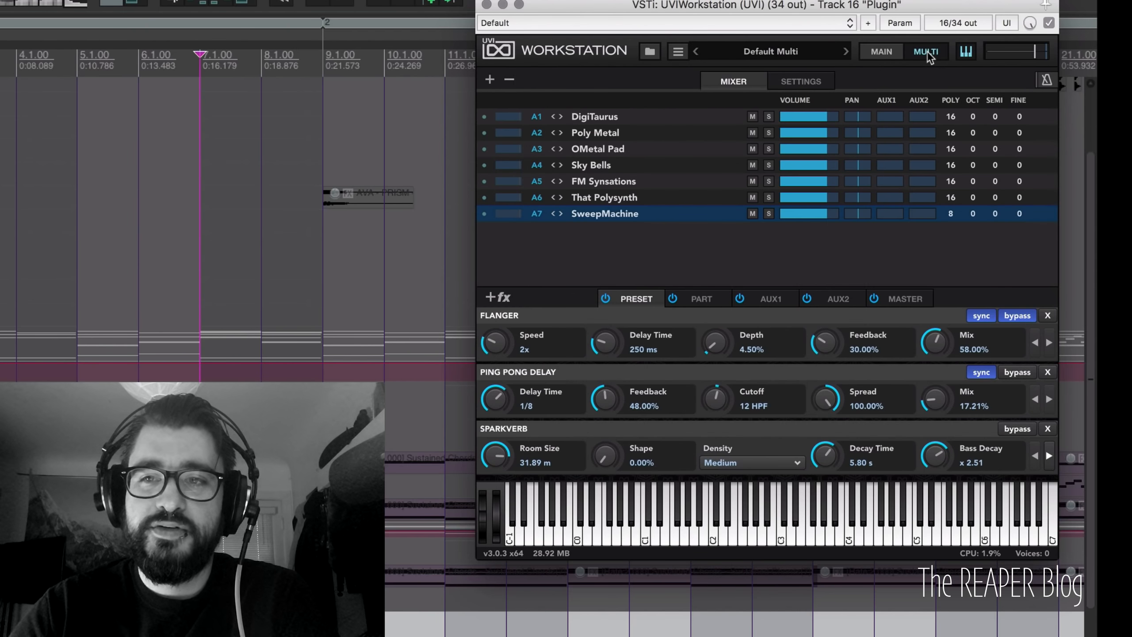
# Step: View the Poly Metal part's MAIN edit page, then return to the Multi overview
pyautogui.click(656, 130)
pyautogui.click(882, 51)
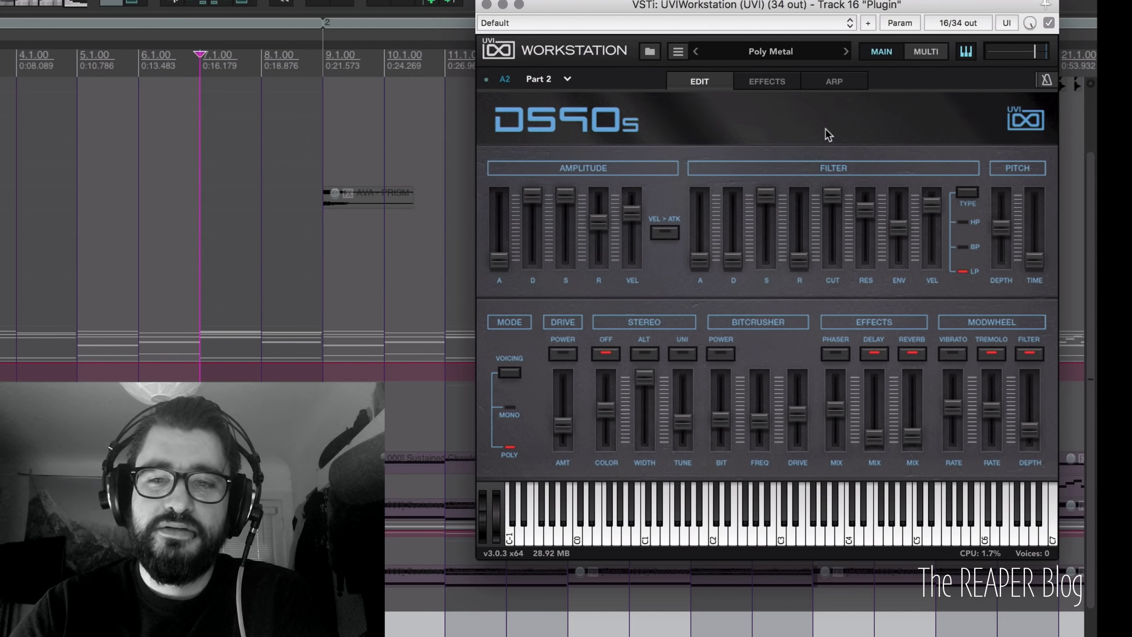
pyautogui.click(916, 51)
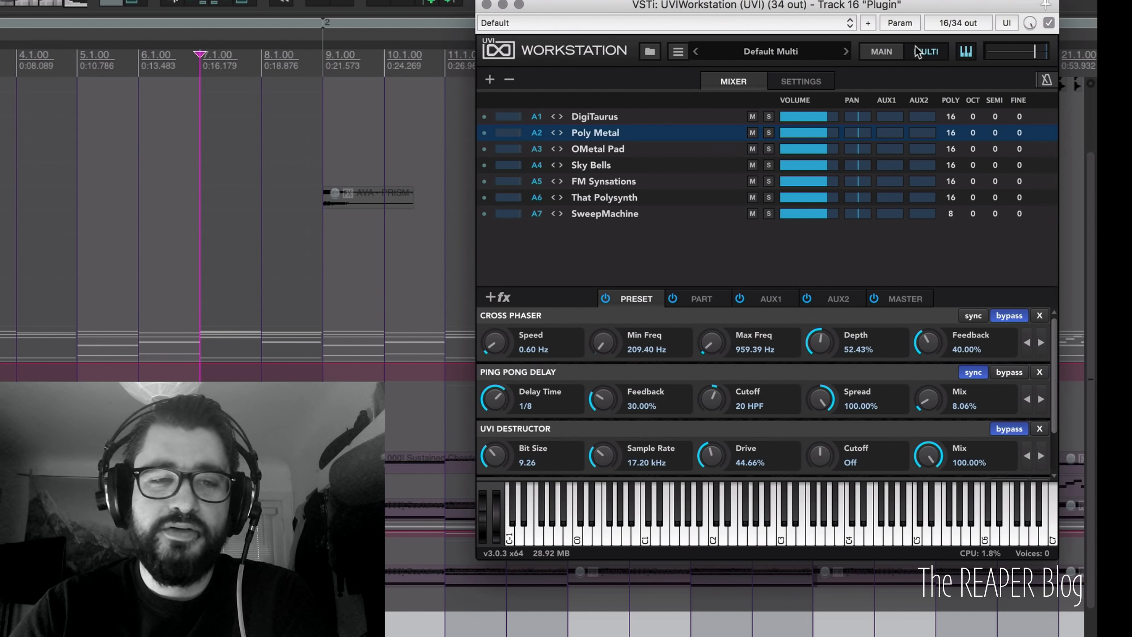
# Step: Select only the DigiTaurus part and view its MAIN edit page
pyautogui.keyDown('shift'); pyautogui.click(654, 117); pyautogui.keyUp('shift')
pyautogui.click(654, 117)
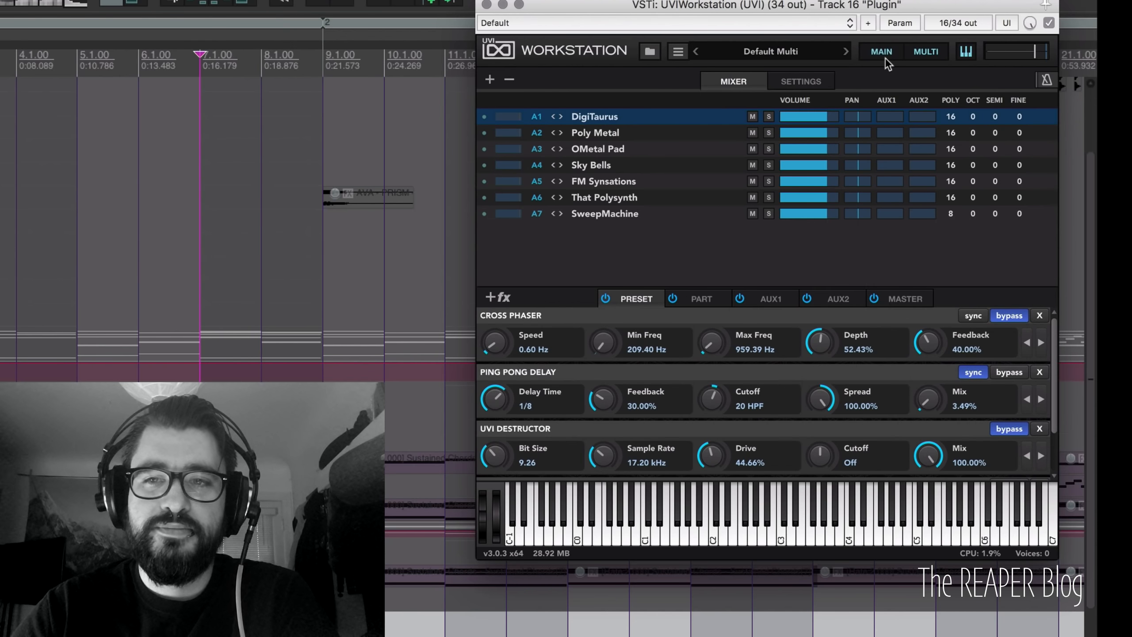
pyautogui.click(884, 55)
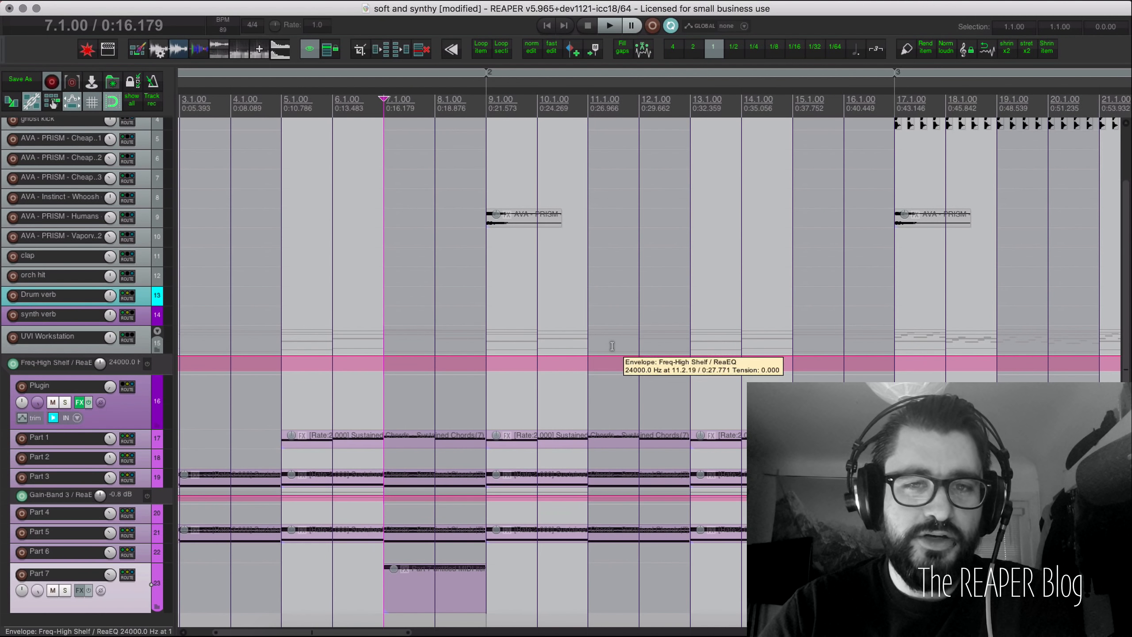
# Step: Double-click the ruler between markers 7 and 8 to select bars 49.1–57.1
pyautogui.scroll(-4, 607, 282)
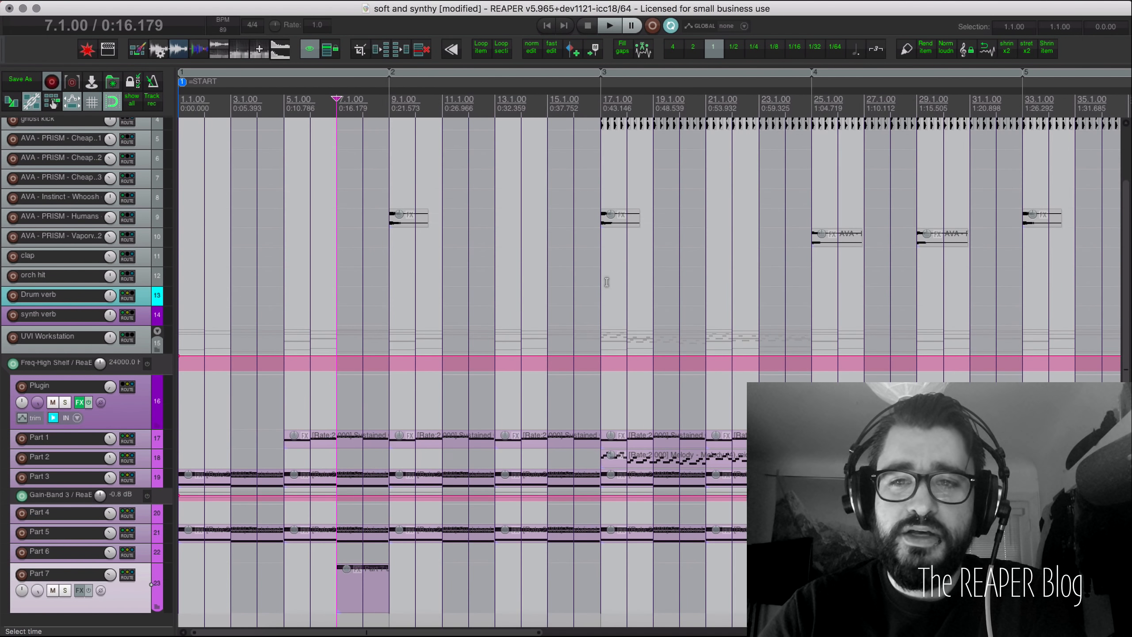
pyautogui.hscroll(10, 607, 282)
pyautogui.hscroll(4, 605, 282)
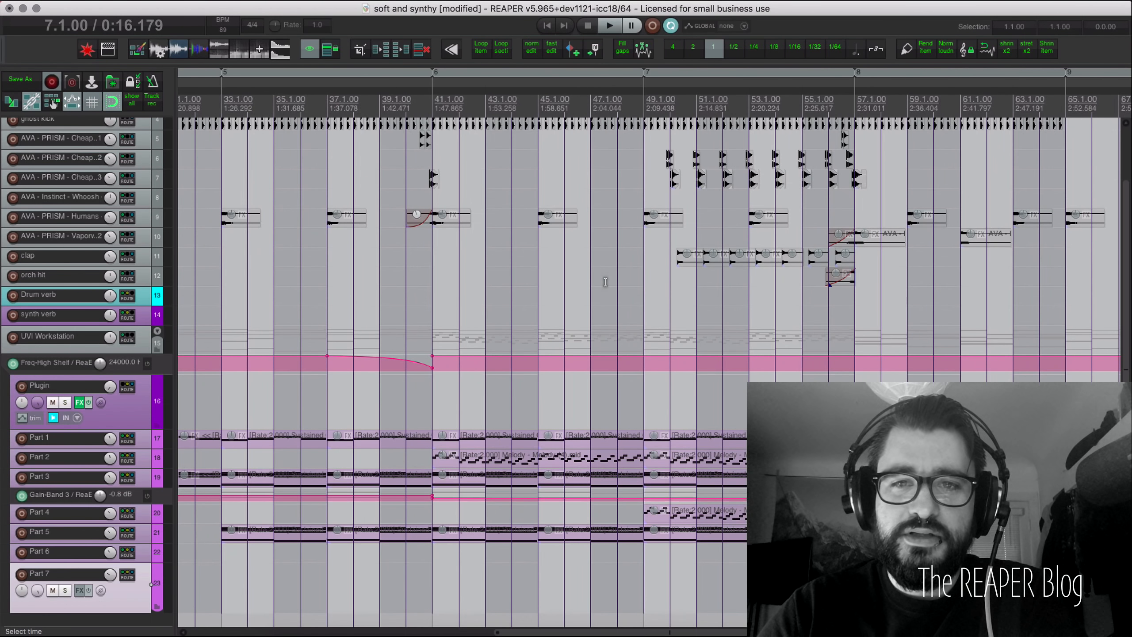
pyautogui.doubleClick(697, 100)
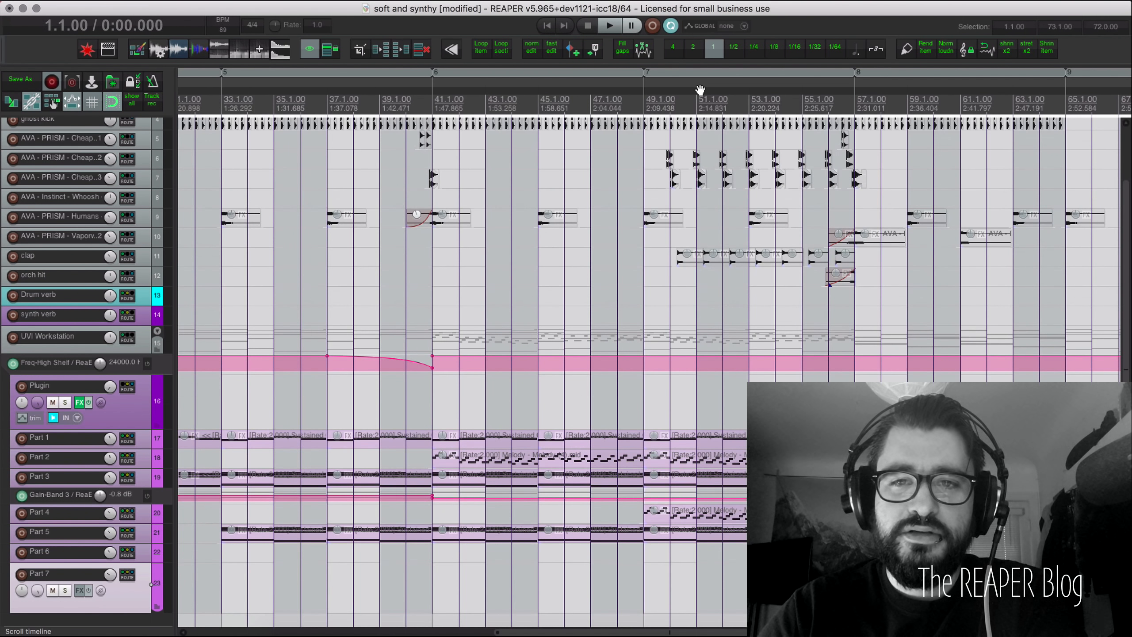
pyautogui.doubleClick(697, 99)
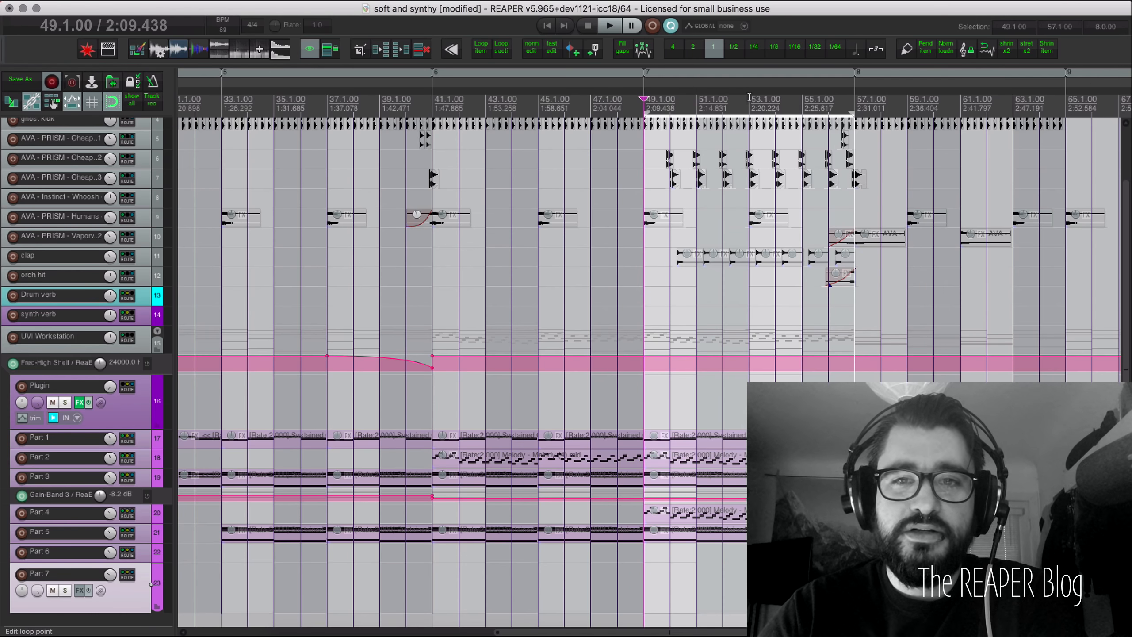
pyautogui.hscroll(4, 749, 98)
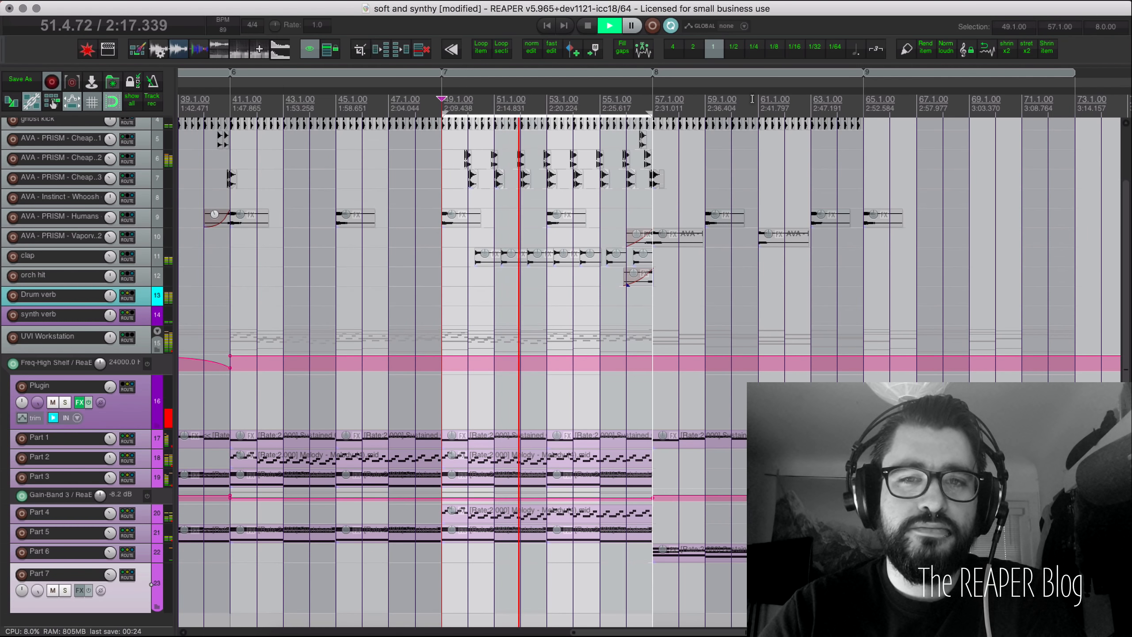
# Step: Zoom to bars 49–57 and change the grid from 1/2 to 1/4 notes
pyautogui.press('super+Page_Up')
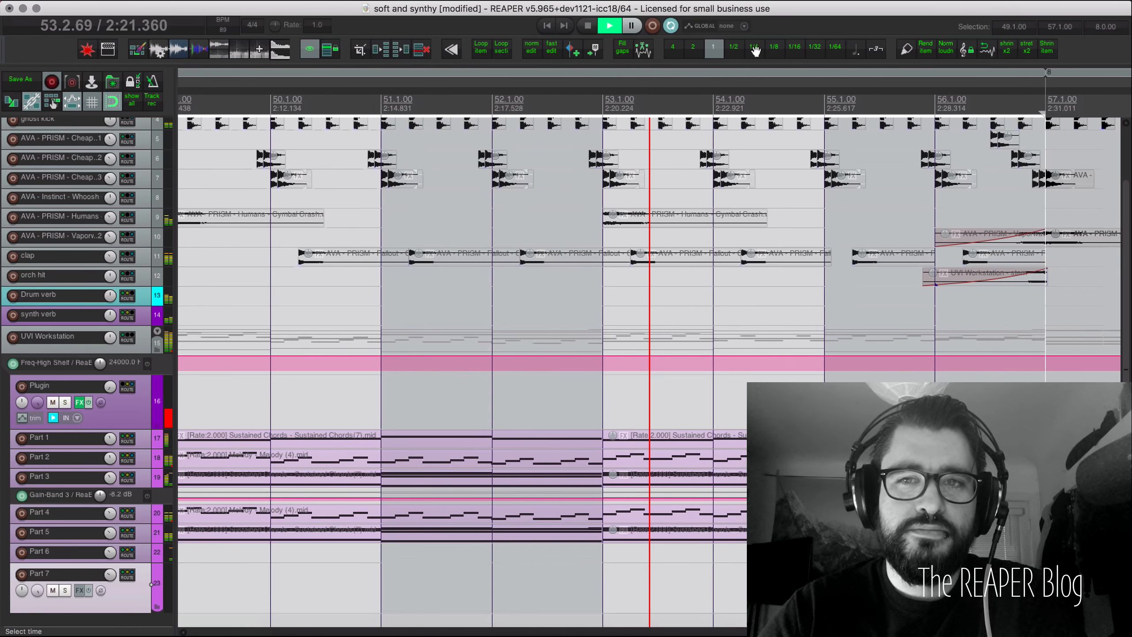
pyautogui.click(733, 46)
pyautogui.click(754, 48)
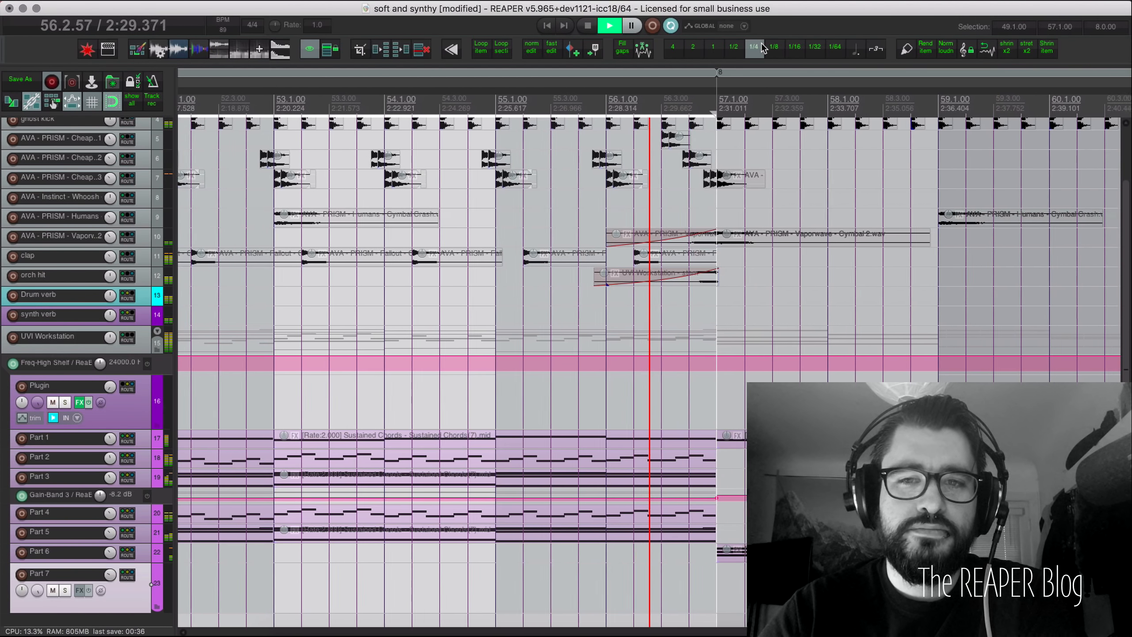
# Step: Select and solo the clap track, then play the section from bar 50
pyautogui.press('space')
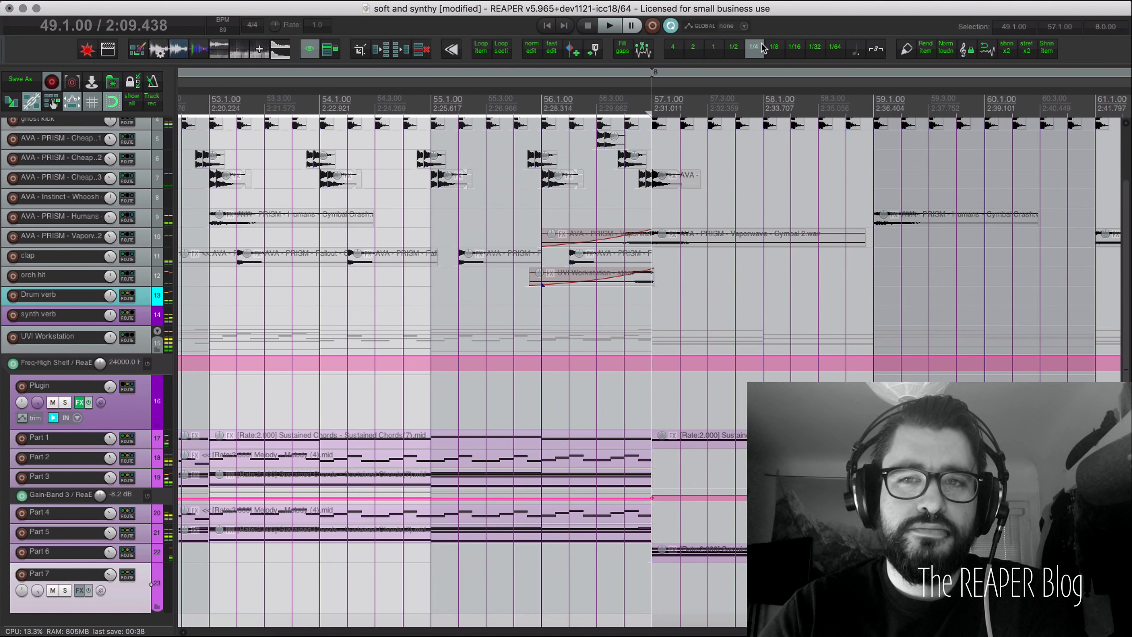
pyautogui.hscroll(-3, 366, 189)
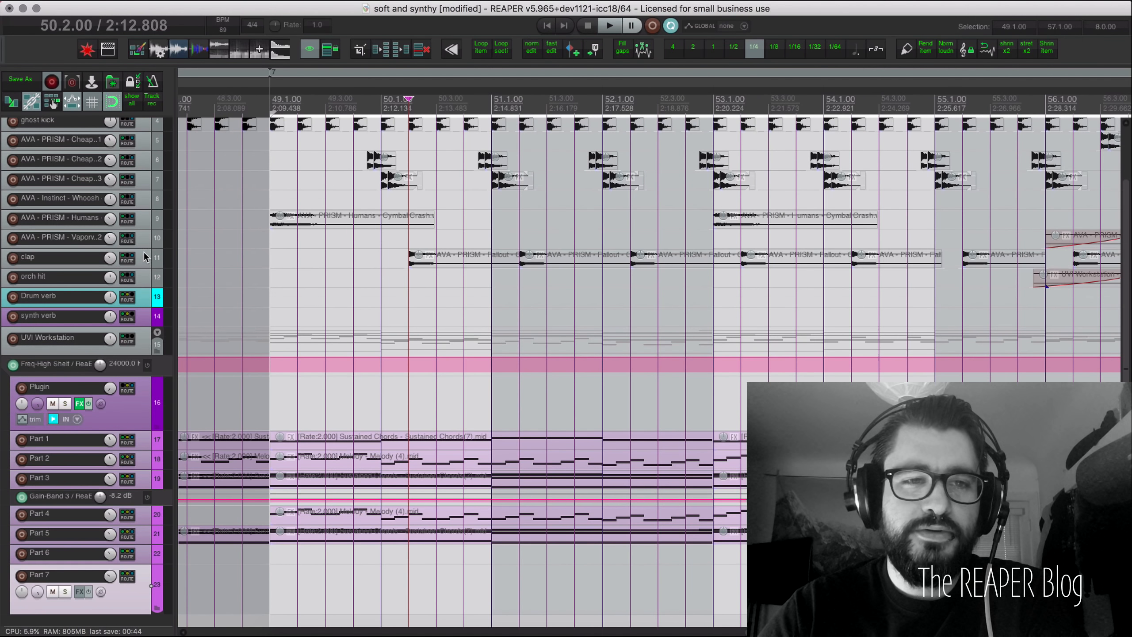
pyautogui.click(147, 253)
pyautogui.press('F6')
pyautogui.press('space')
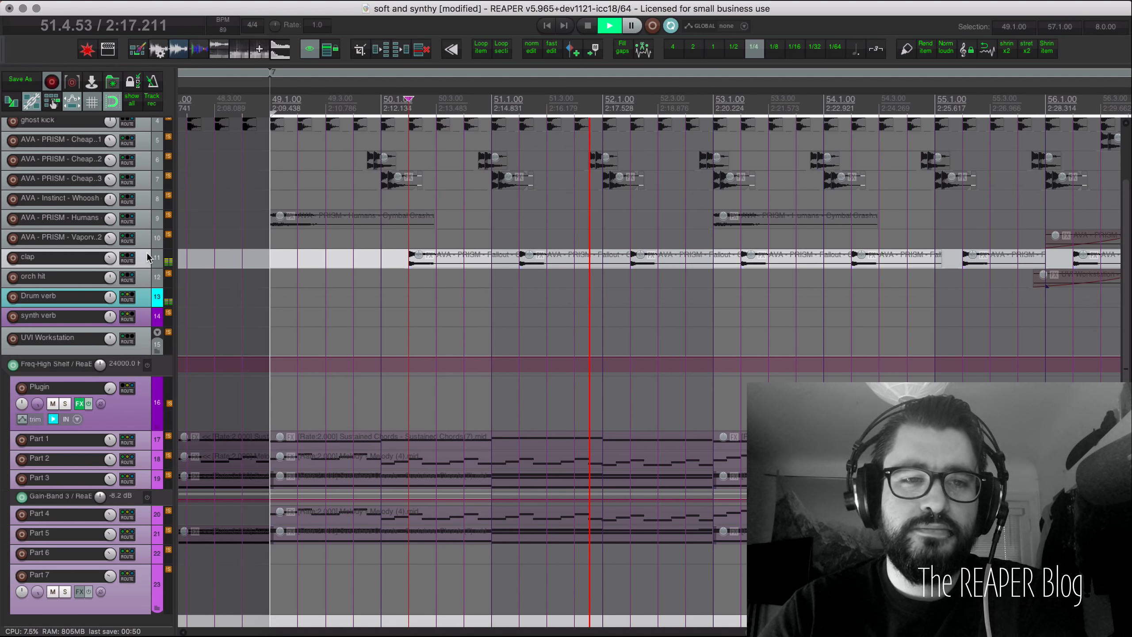
pyautogui.scroll(5, 148, 253)
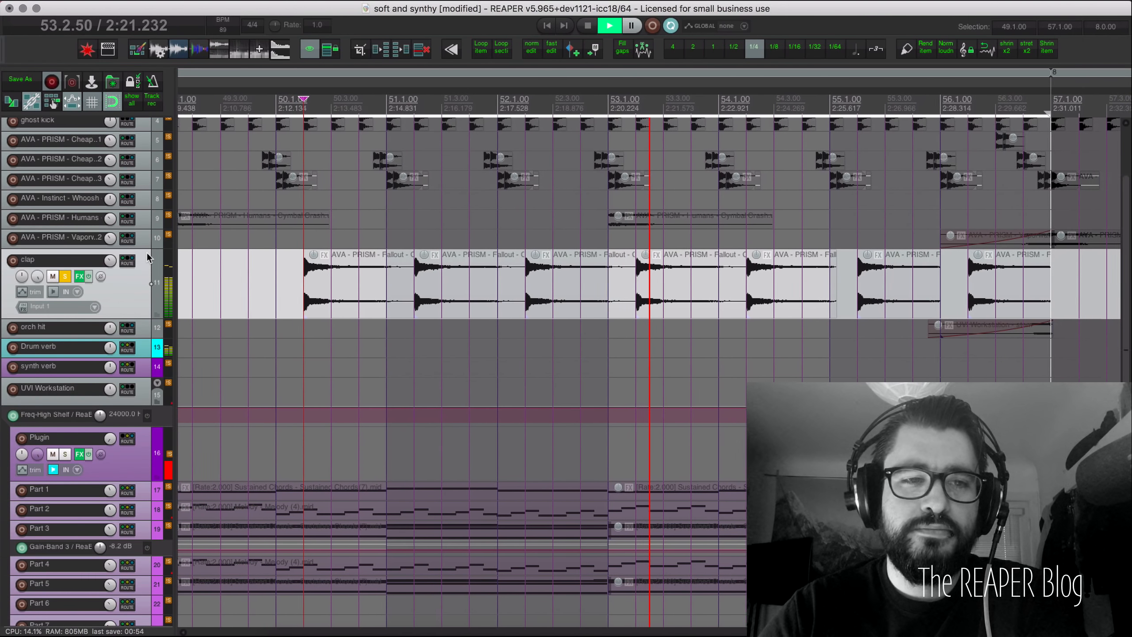
pyautogui.press('space')
# Step: Check the clap track's routing send to Drum verb, then bring up Drum verb's effects
pyautogui.click(128, 262)
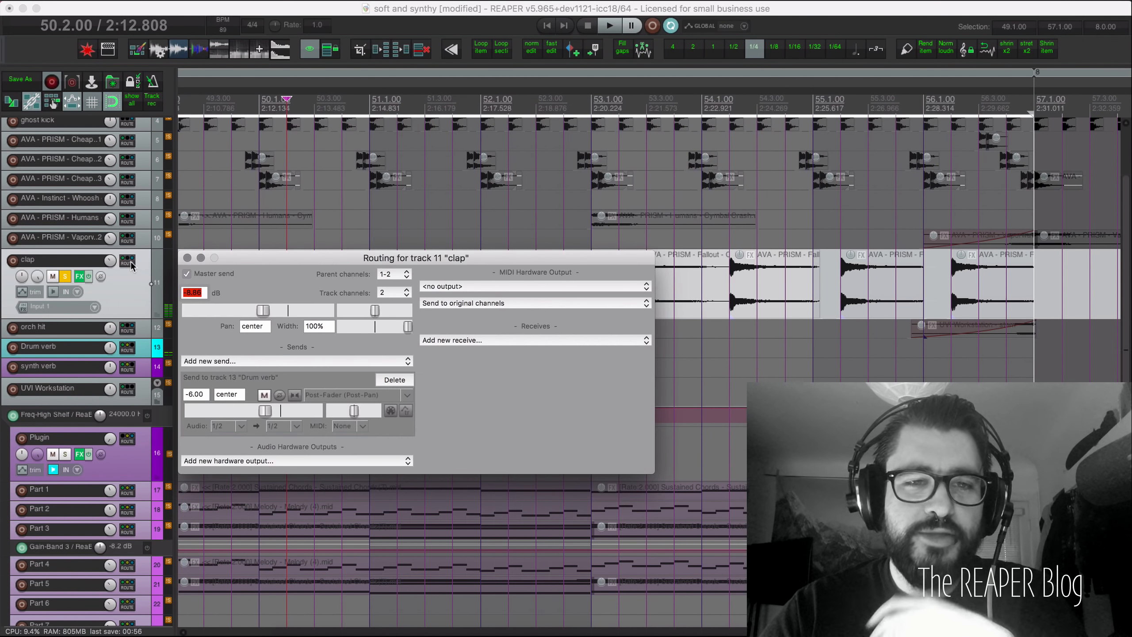
pyautogui.click(187, 257)
pyautogui.rightClick(78, 366)
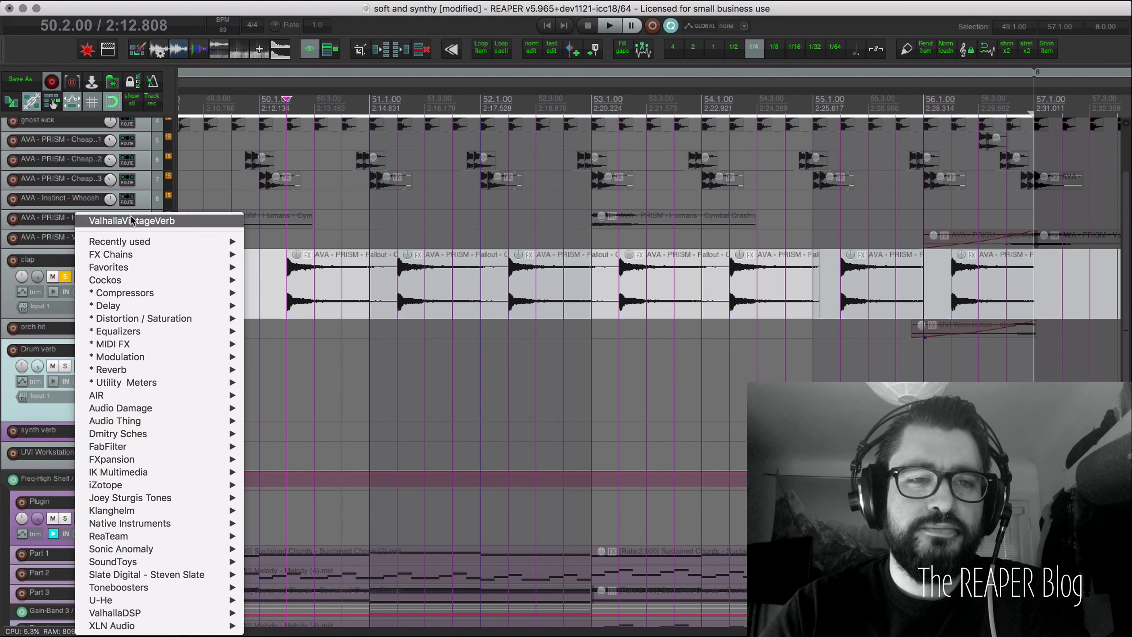
# Step: Inspect Drum verb's ValhallaVintageVerb settings, close its window, and make the clap track current
pyautogui.click(131, 218)
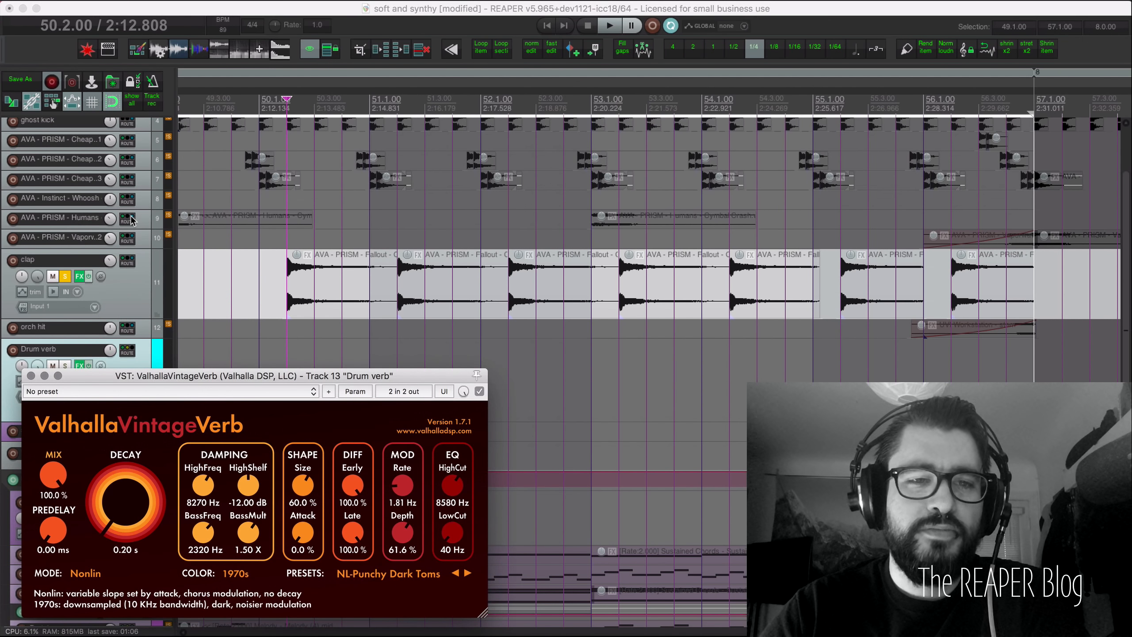
pyautogui.moveTo(175, 377); pyautogui.dragTo(244, 302)
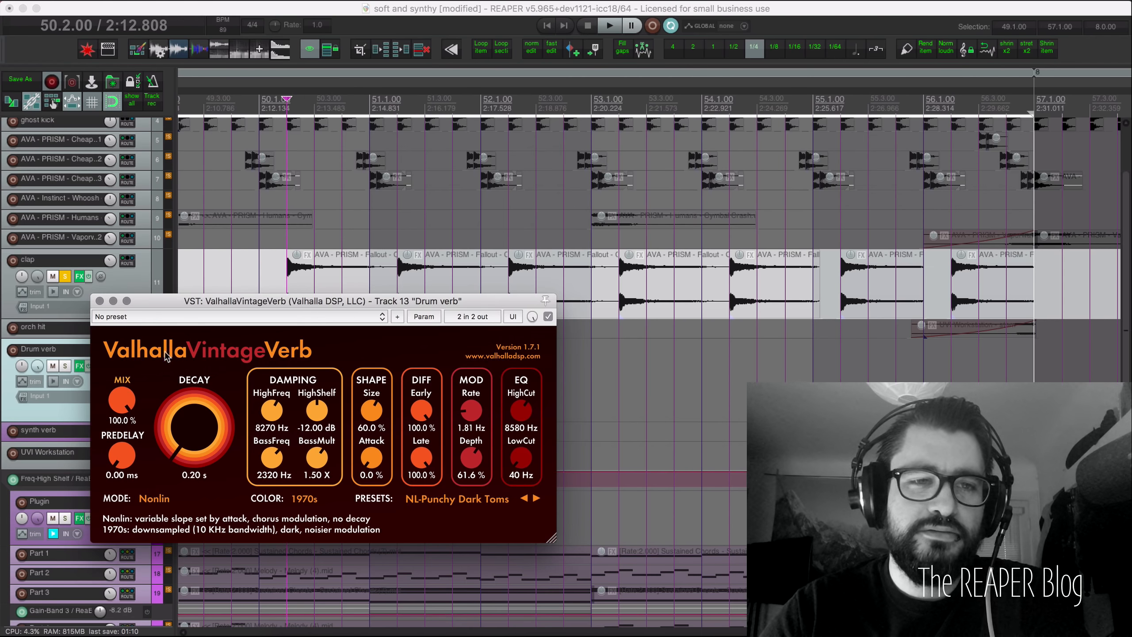
pyautogui.click(100, 300)
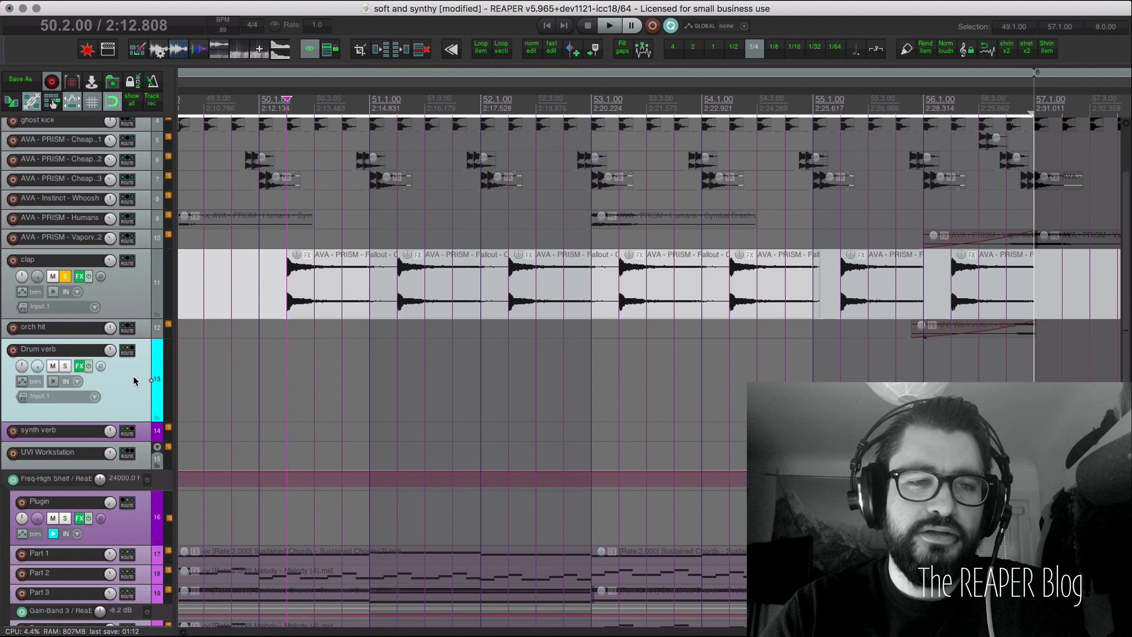
pyautogui.scroll(-3, 133, 381)
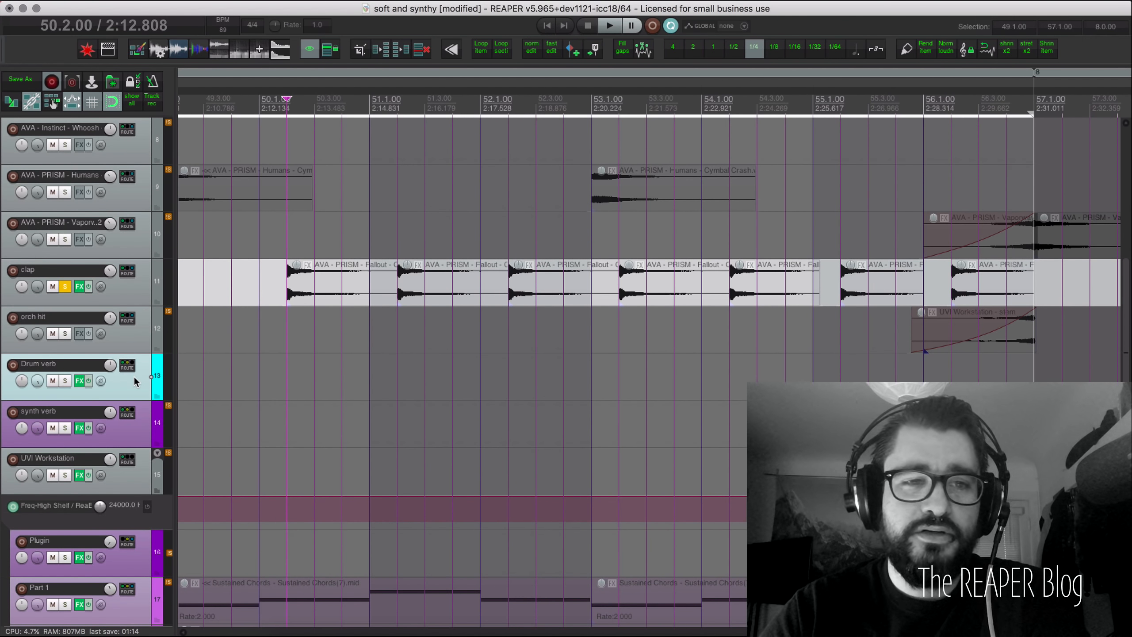
pyautogui.click(93, 296)
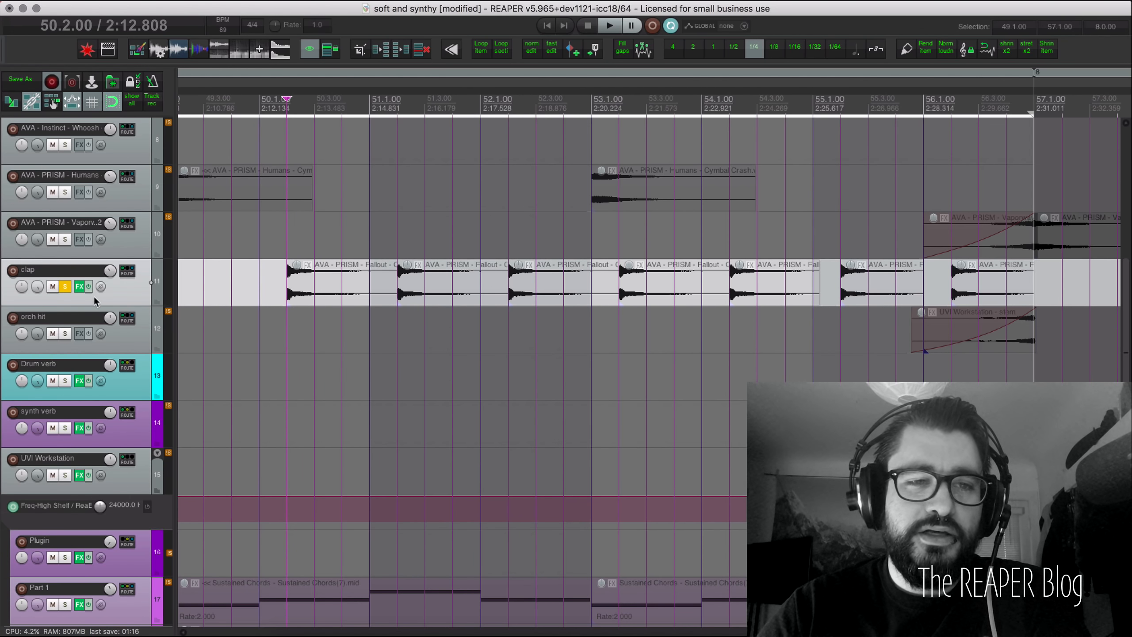
# Step: Insert ReaDelay on the clap track and drag its window to mid-screen
pyautogui.rightClick(80, 286)
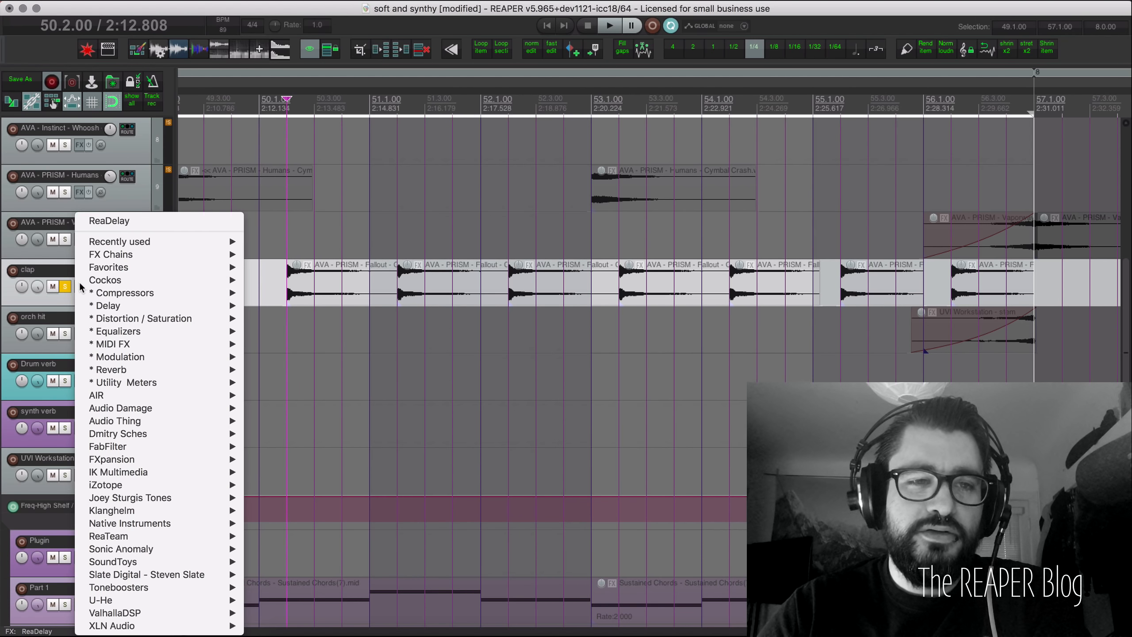
pyautogui.click(137, 221)
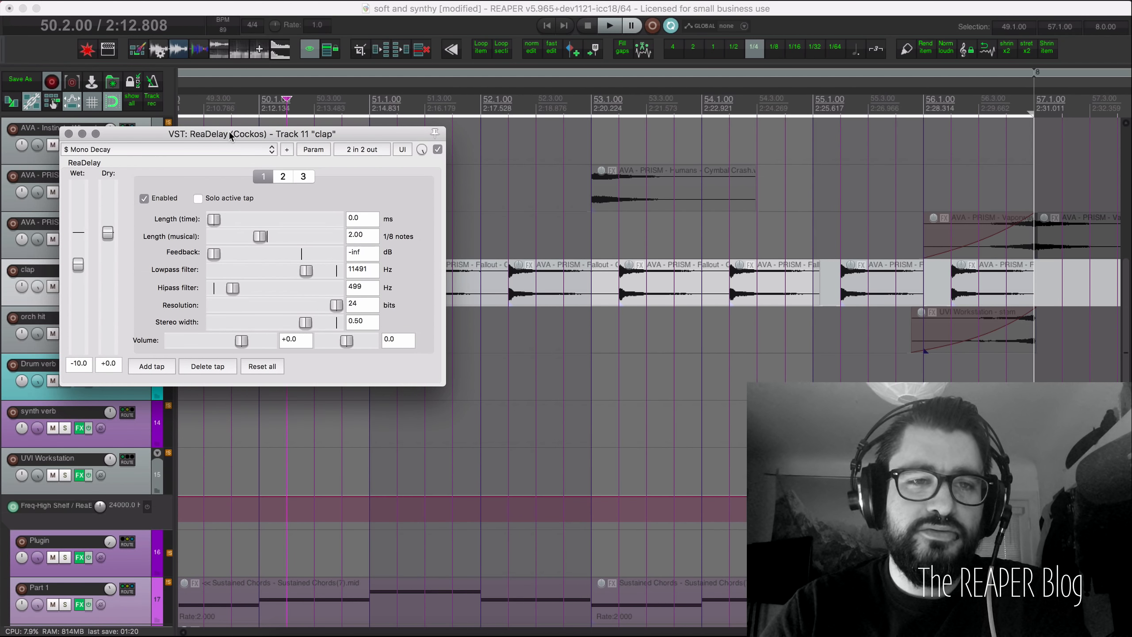
pyautogui.moveTo(229, 131); pyautogui.dragTo(310, 318)
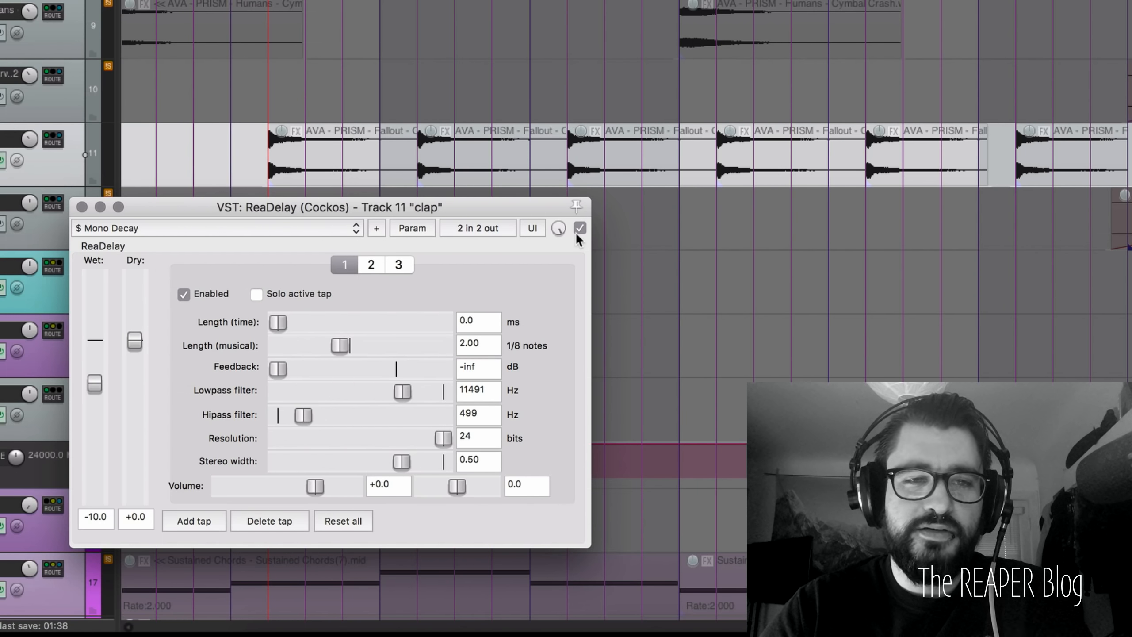
# Step: Bypass ReaDelay and play the clap dry for comparison
pyautogui.click(579, 228)
pyautogui.click(54, 159)
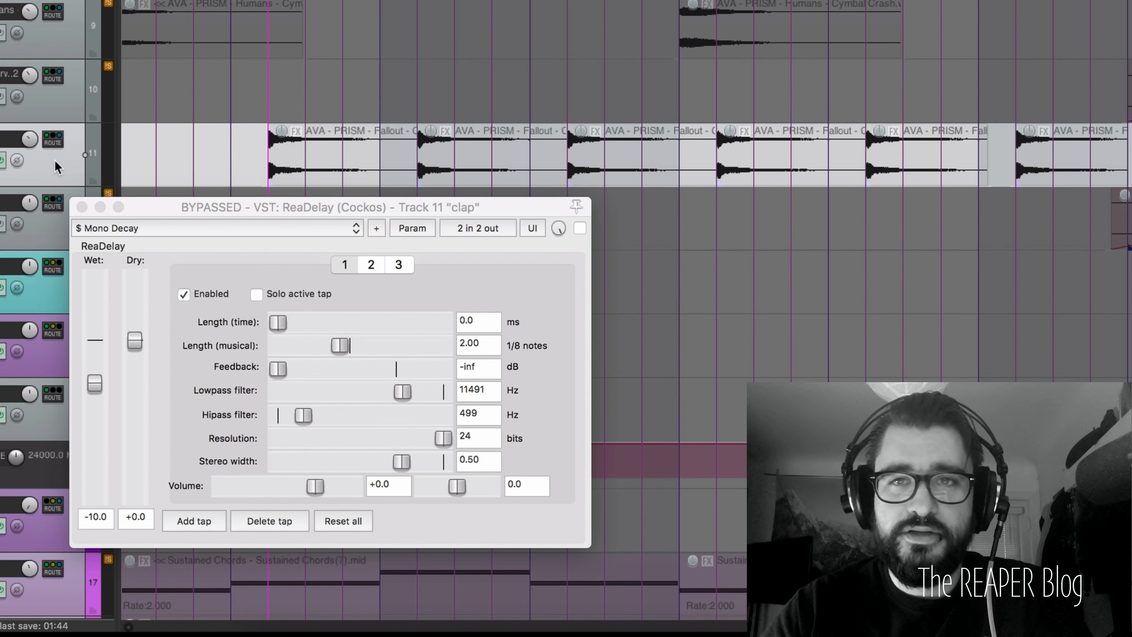
pyautogui.press('space')
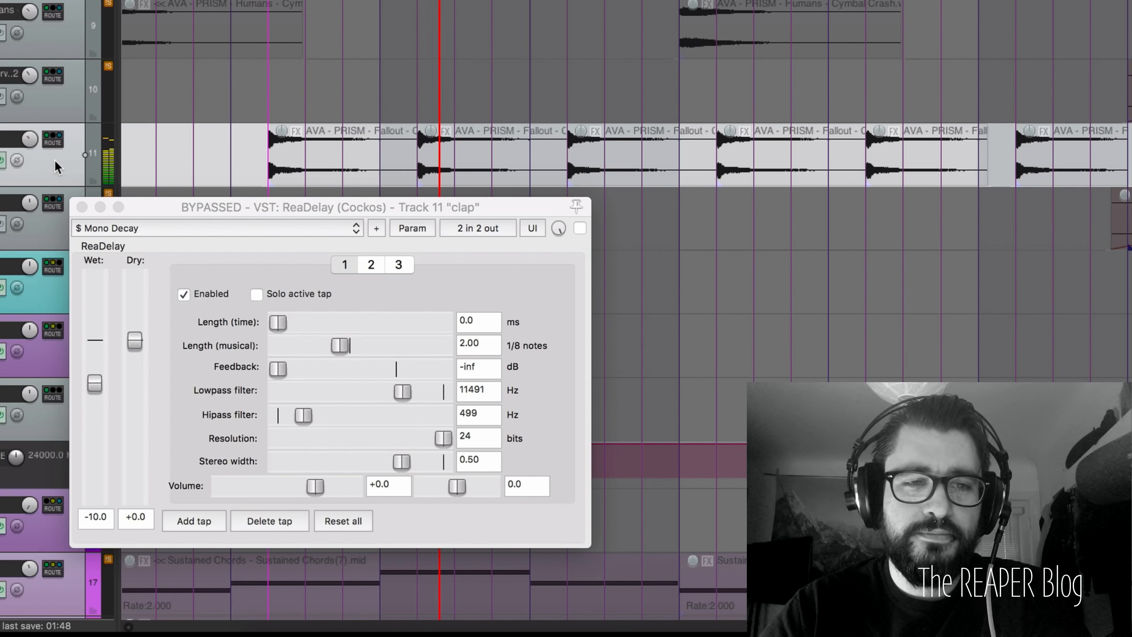
pyautogui.press('space')
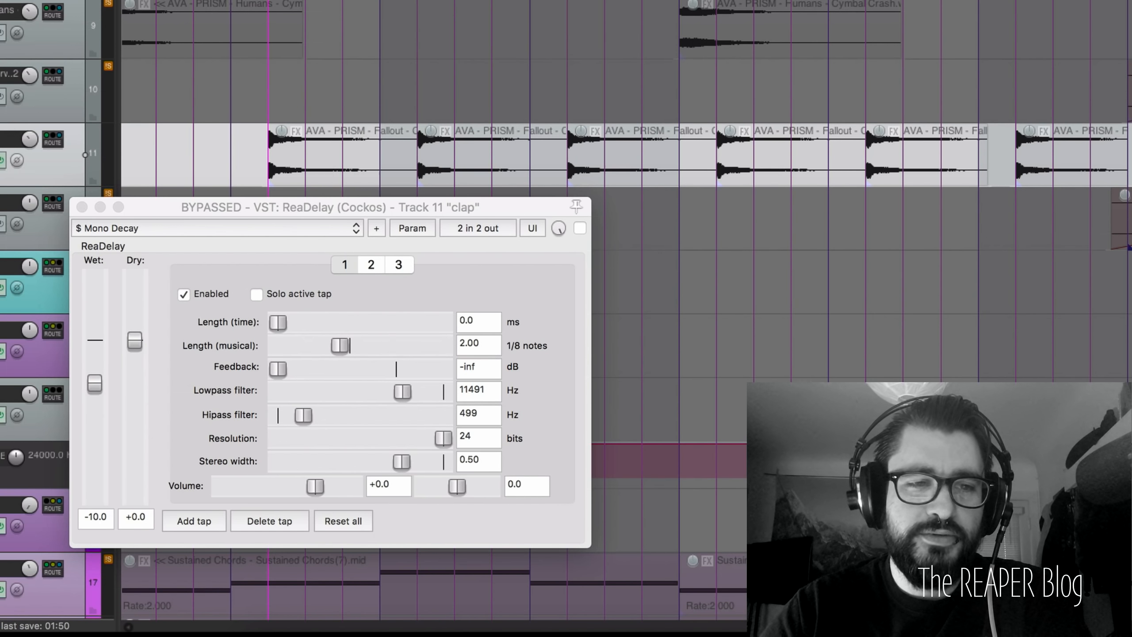
pyautogui.press('space')
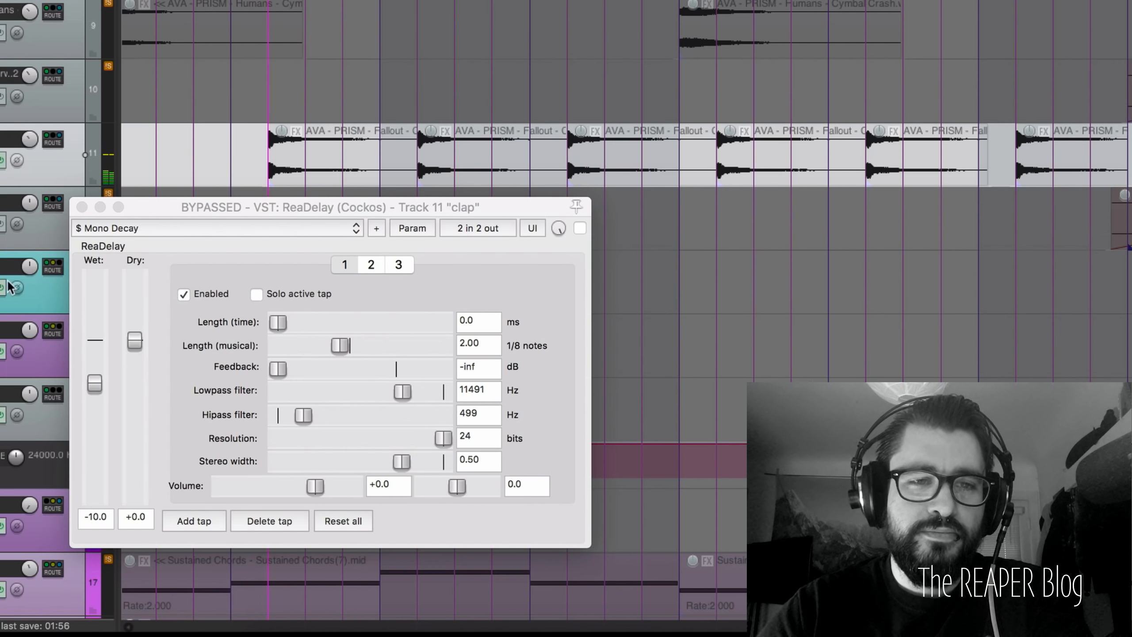
# Step: Re-enable ReaDelay on the clap and move its window back up
pyautogui.moveTo(191, 206); pyautogui.dragTo(255, 221)
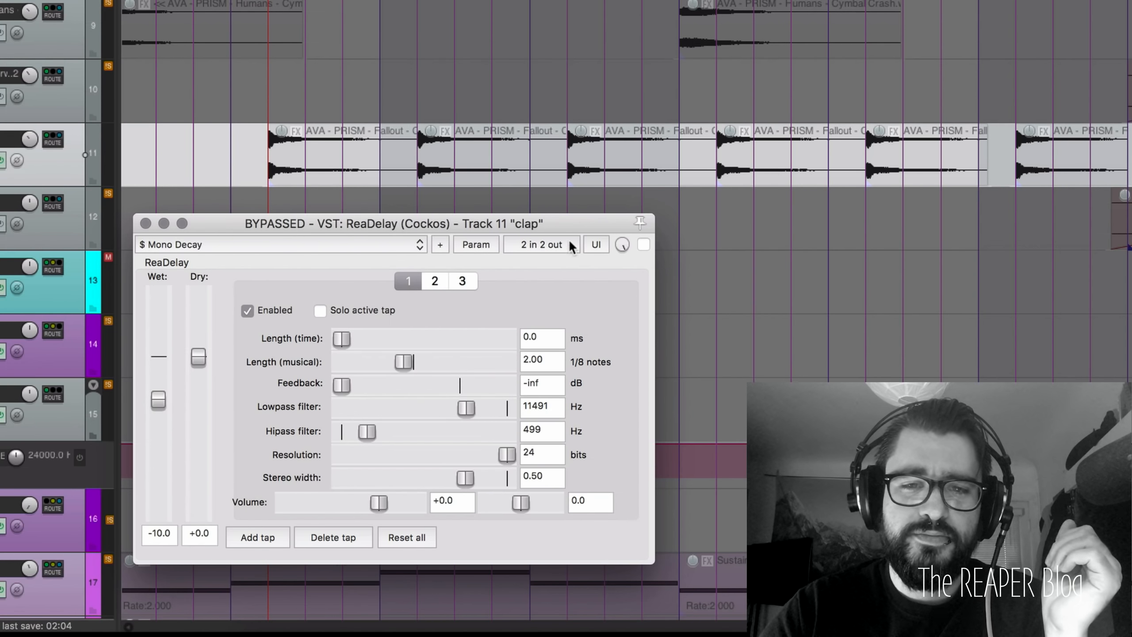
pyautogui.click(642, 245)
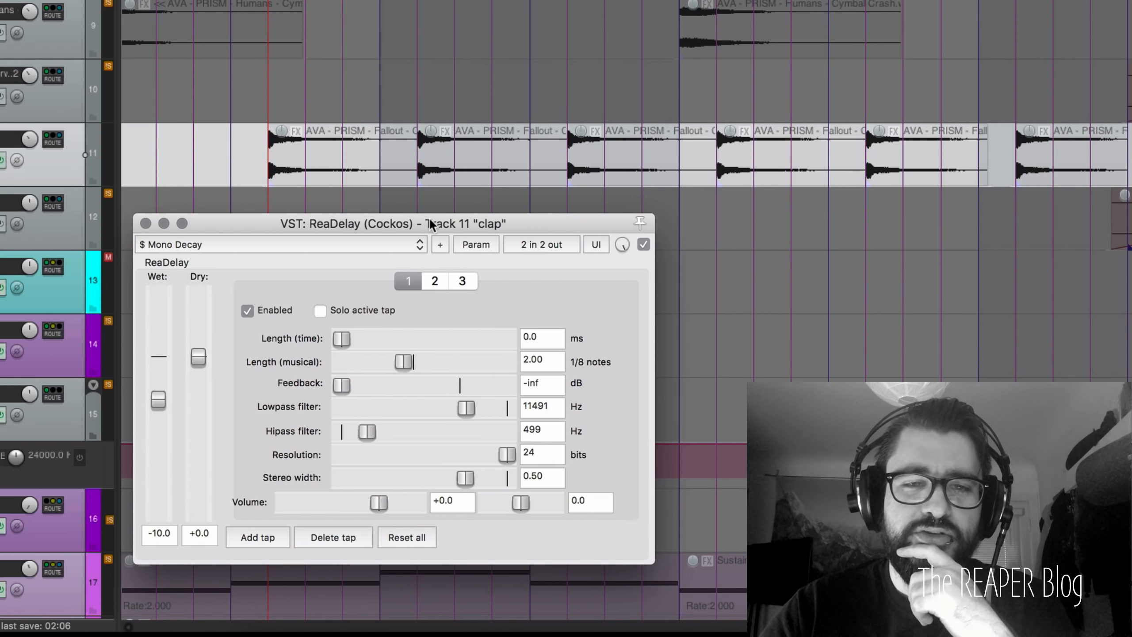
pyautogui.moveTo(429, 219); pyautogui.dragTo(452, 169)
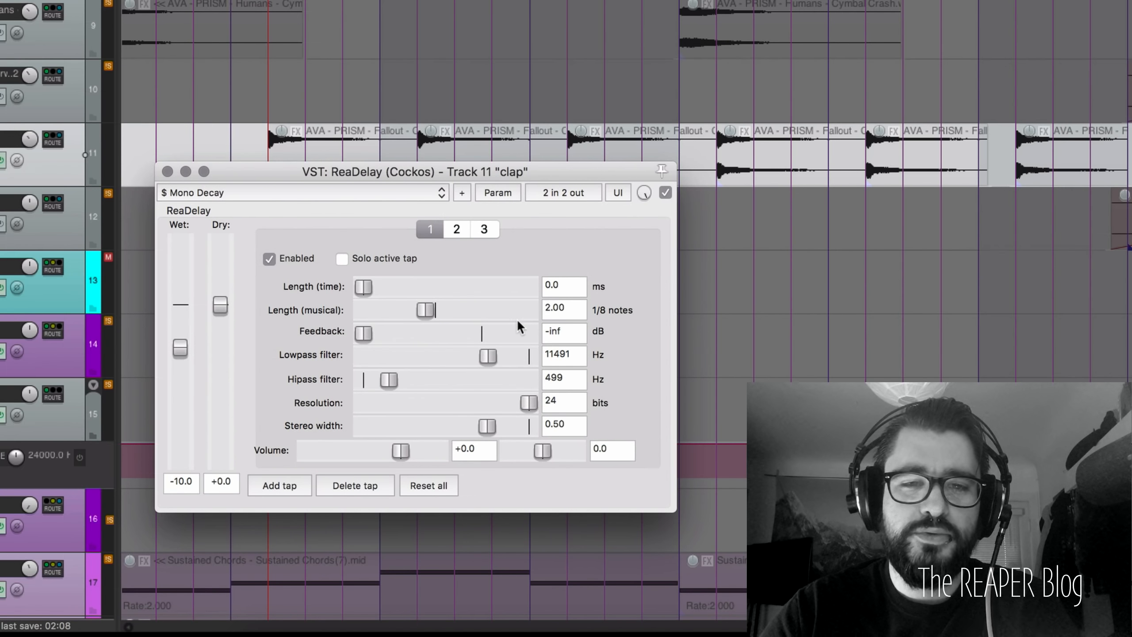
pyautogui.moveTo(558, 310); pyautogui.dragTo(550, 310)
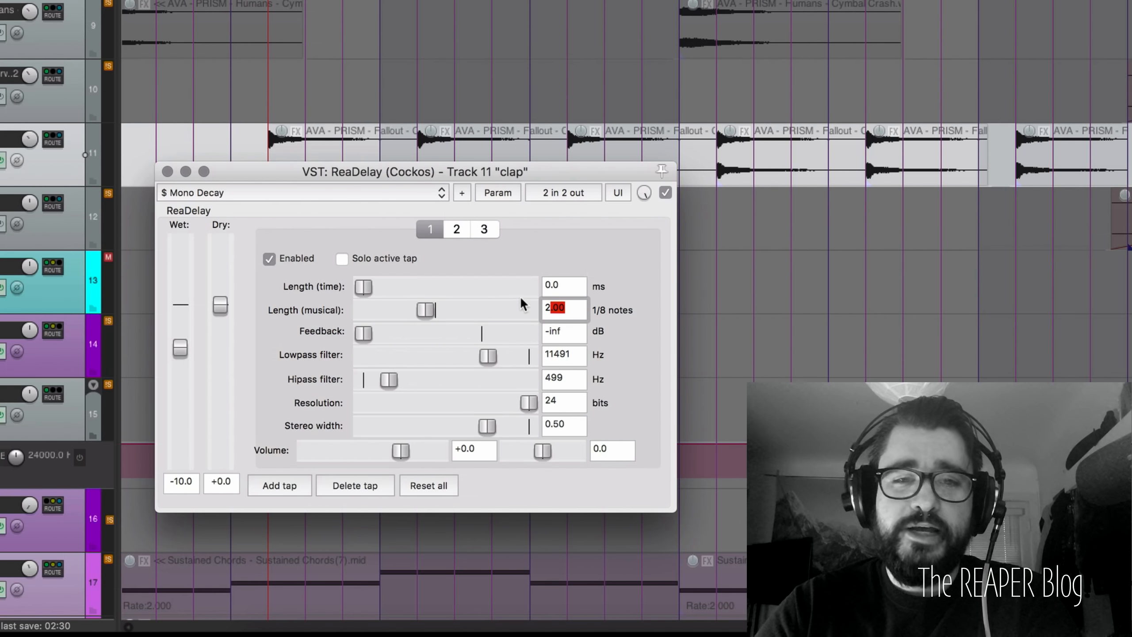
pyautogui.click(580, 309)
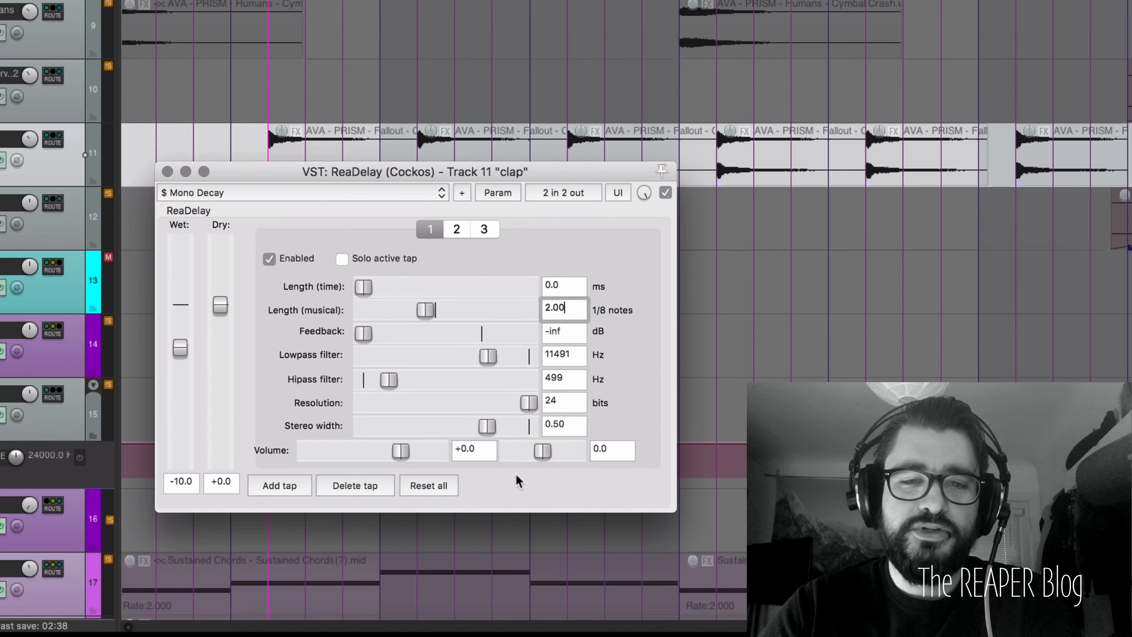
pyautogui.click(574, 423)
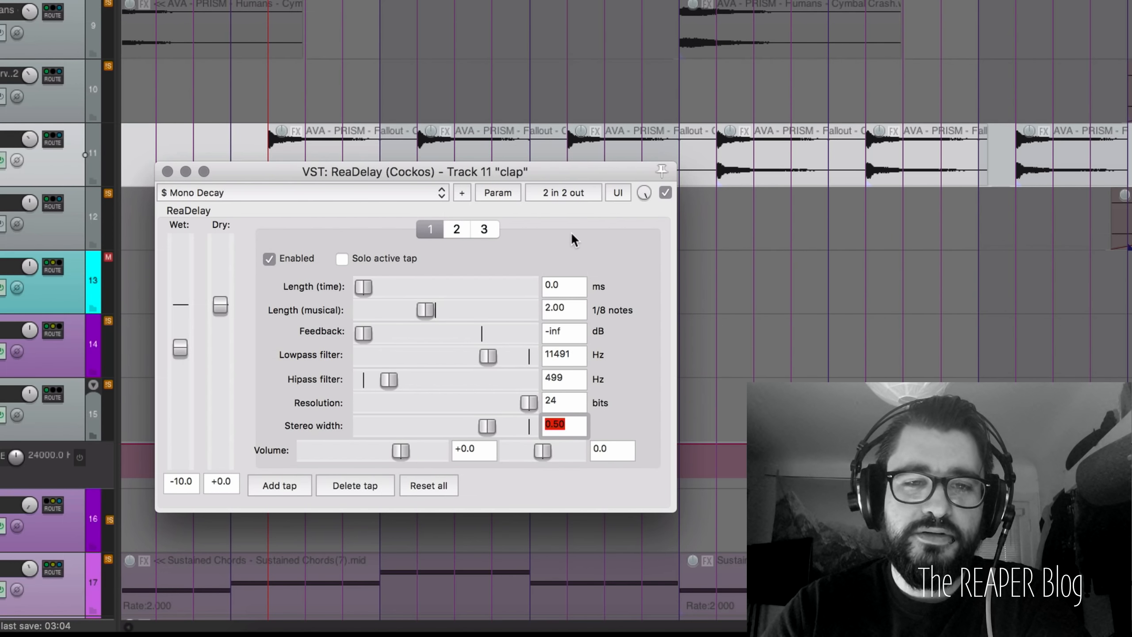
pyautogui.click(453, 227)
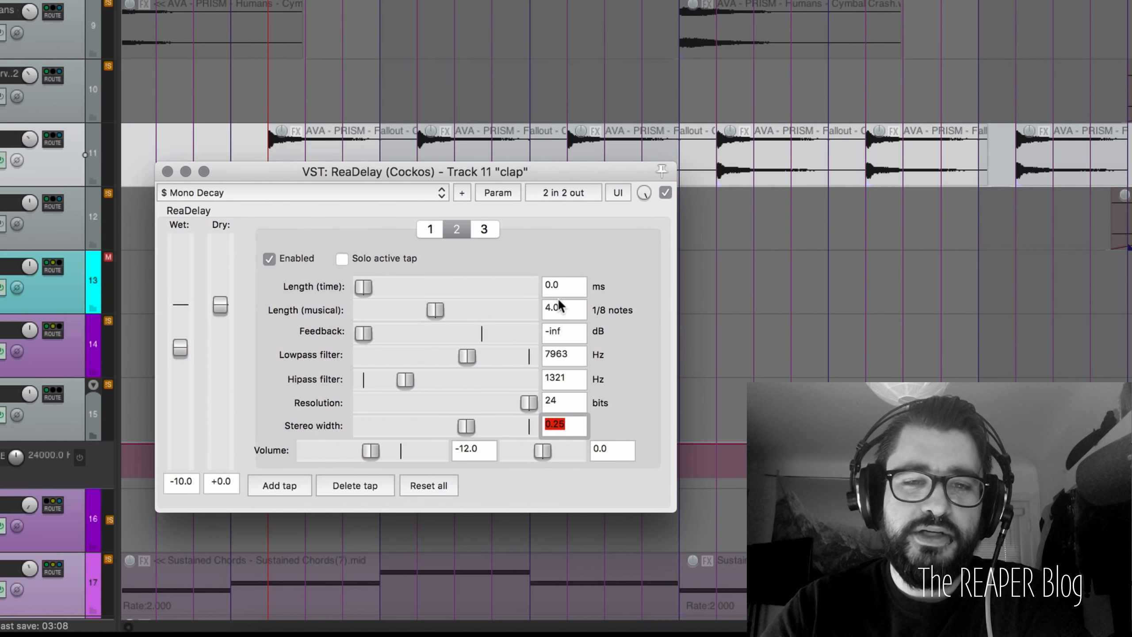
# Step: Compare ReaDelay taps 1 and 2, ending on tap 2 (4.00 eighth notes, −12 dB)
pyautogui.click(575, 308)
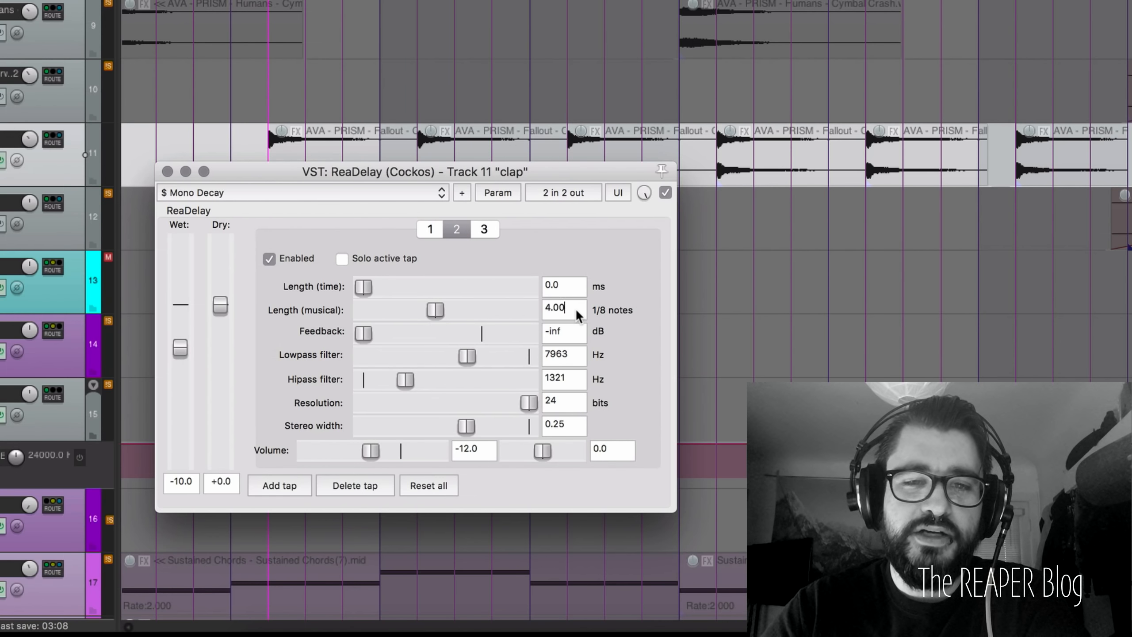
pyautogui.click(631, 269)
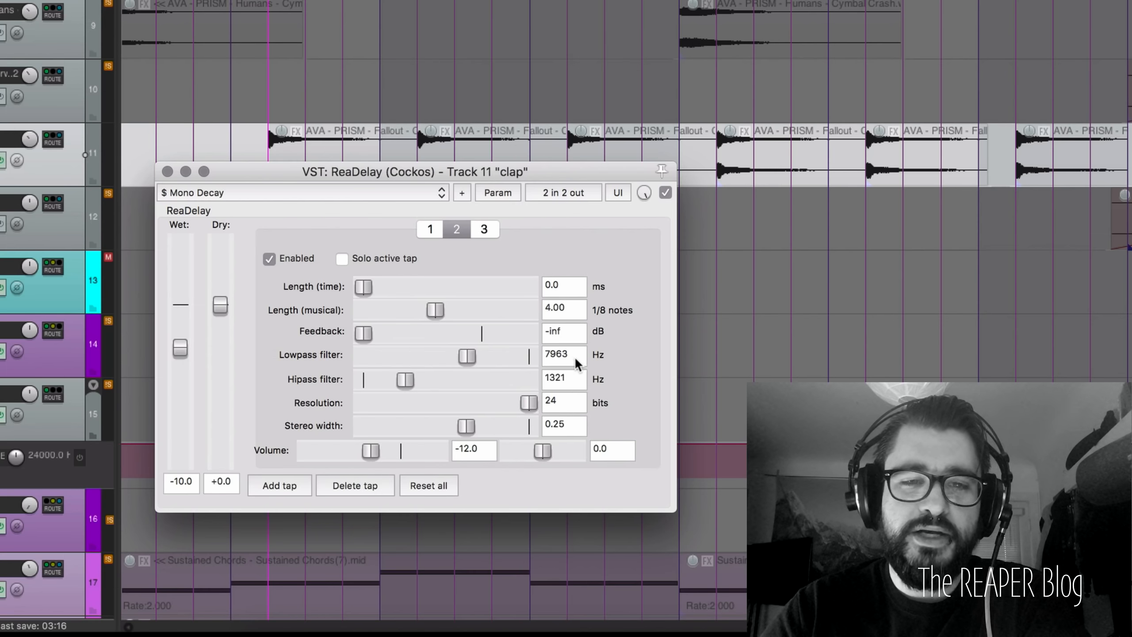
pyautogui.click(430, 228)
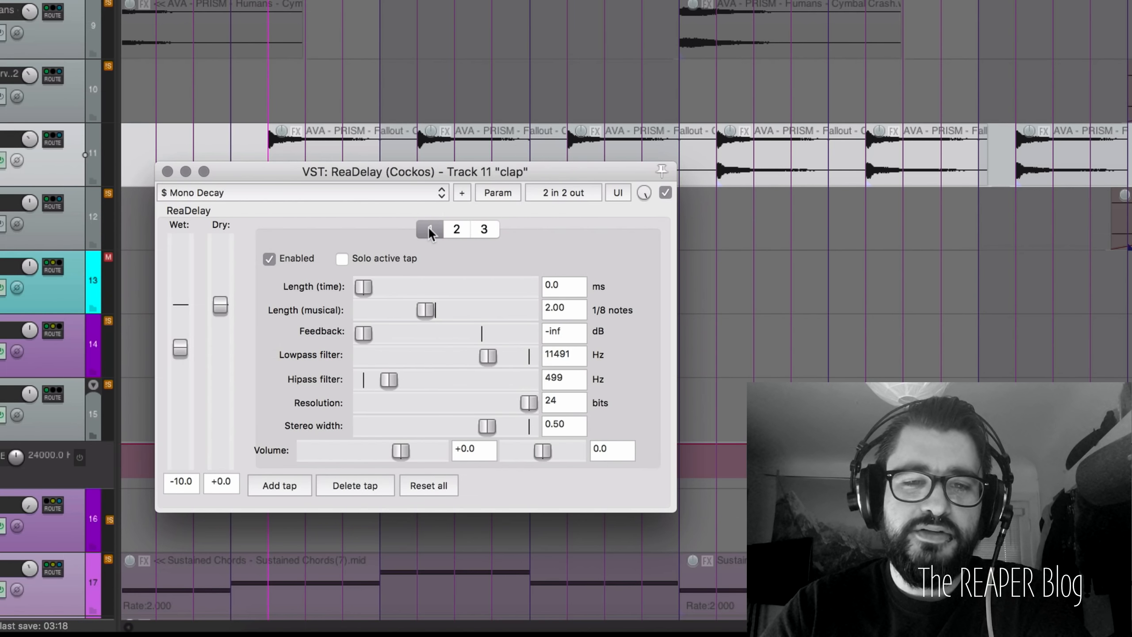
pyautogui.click(458, 228)
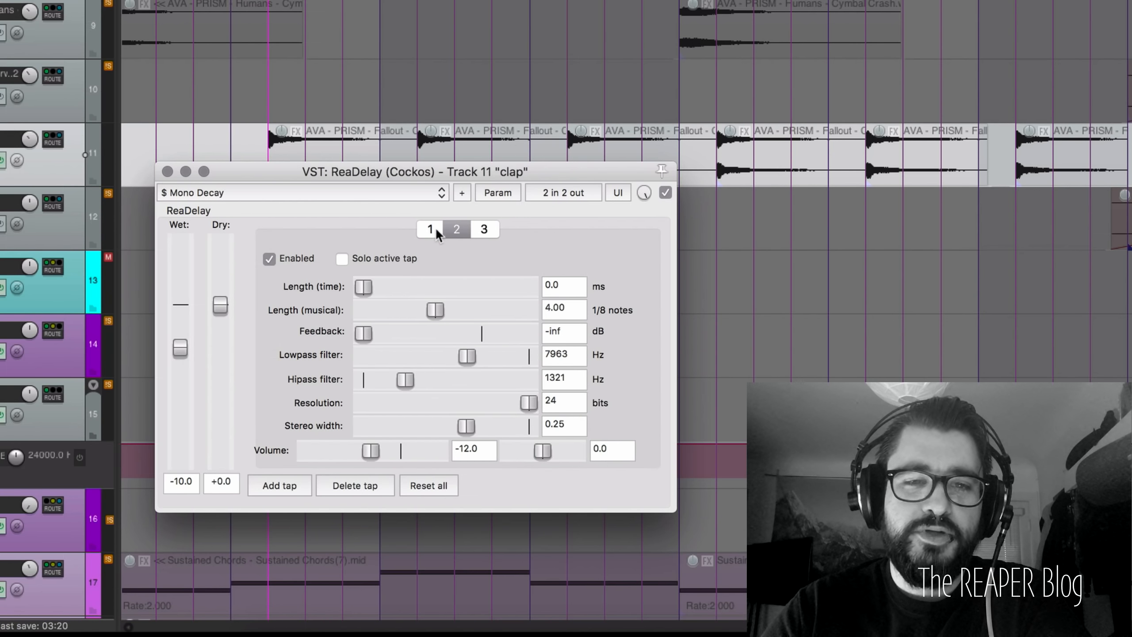
pyautogui.click(426, 230)
pyautogui.click(455, 228)
pyautogui.click(432, 229)
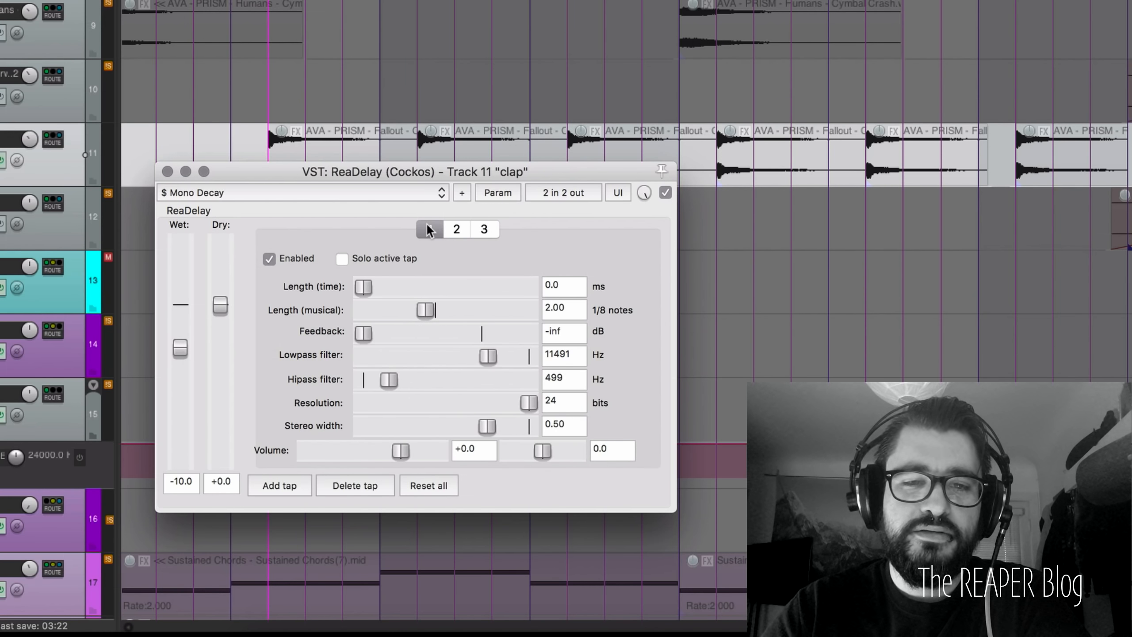
pyautogui.click(464, 228)
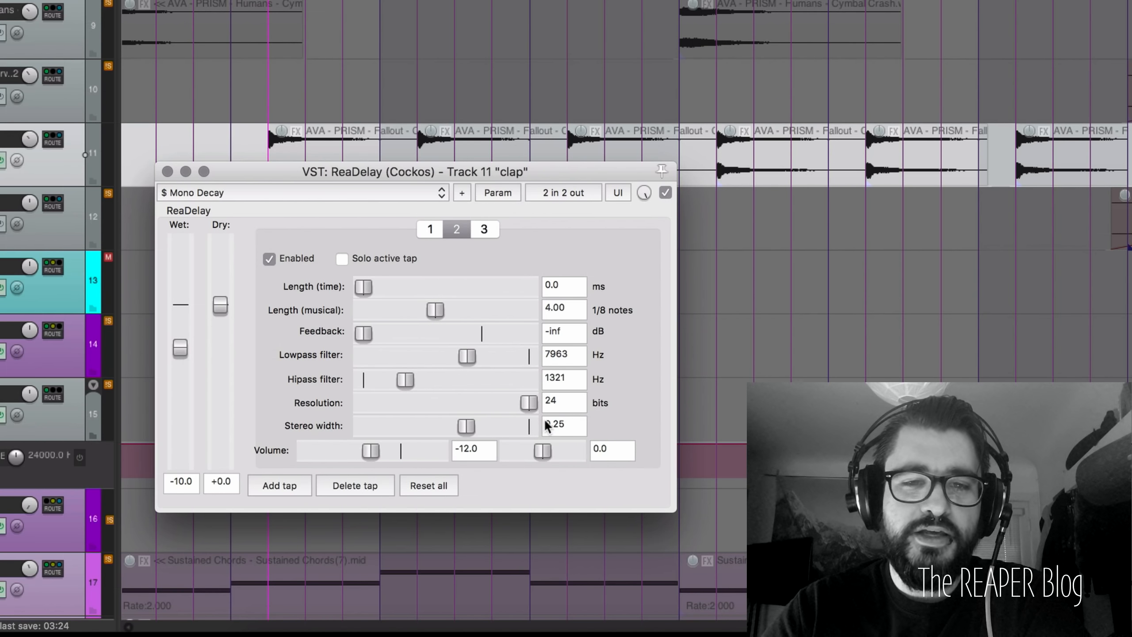
pyautogui.click(633, 418)
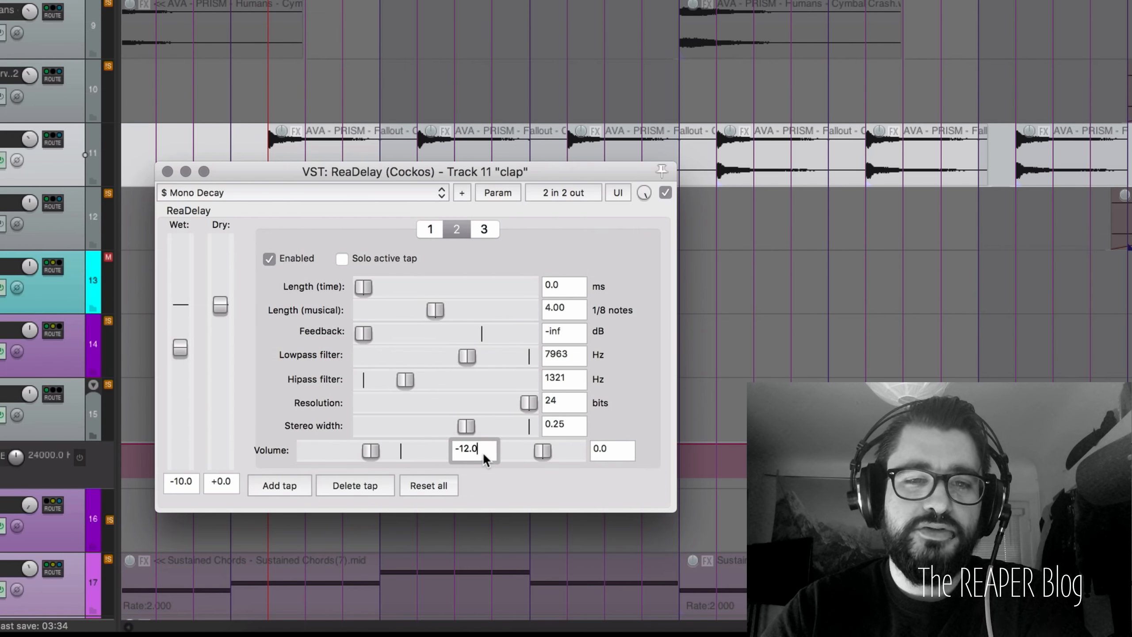
pyautogui.click(424, 222)
pyautogui.click(455, 229)
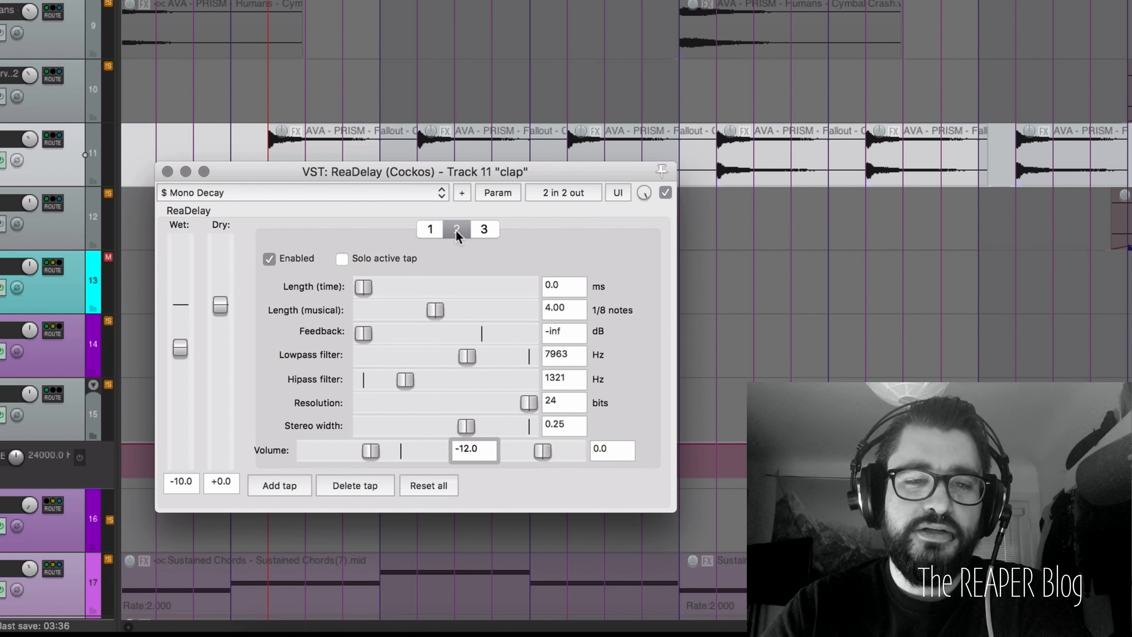
# Step: Show tap 3's 6.00 note length and play the clap with all delay taps
pyautogui.click(484, 229)
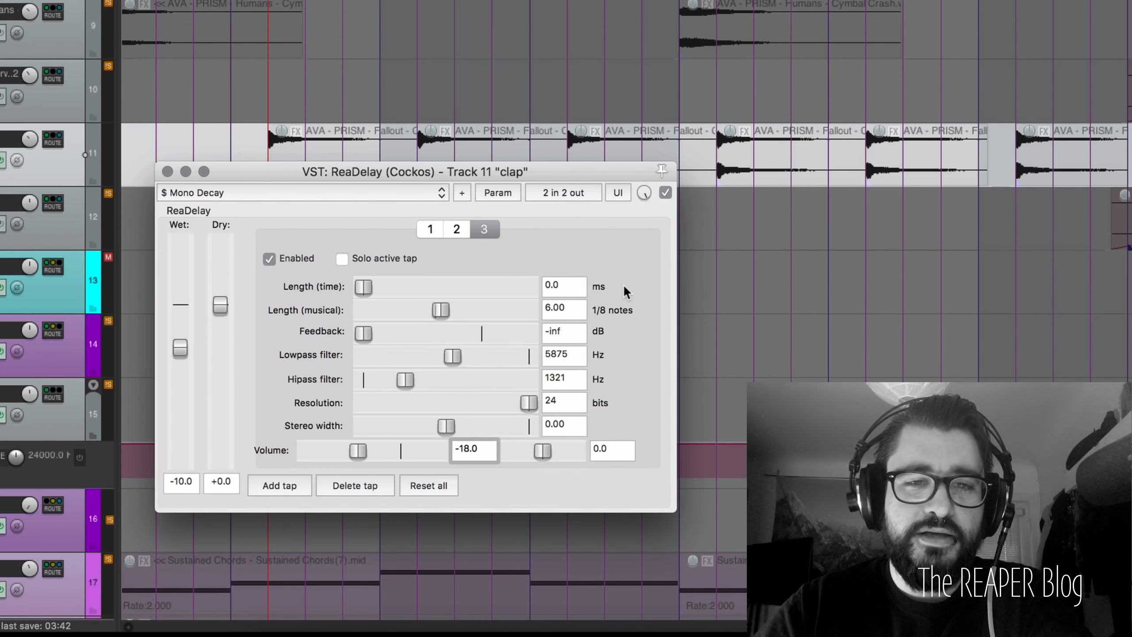
pyautogui.click(570, 309)
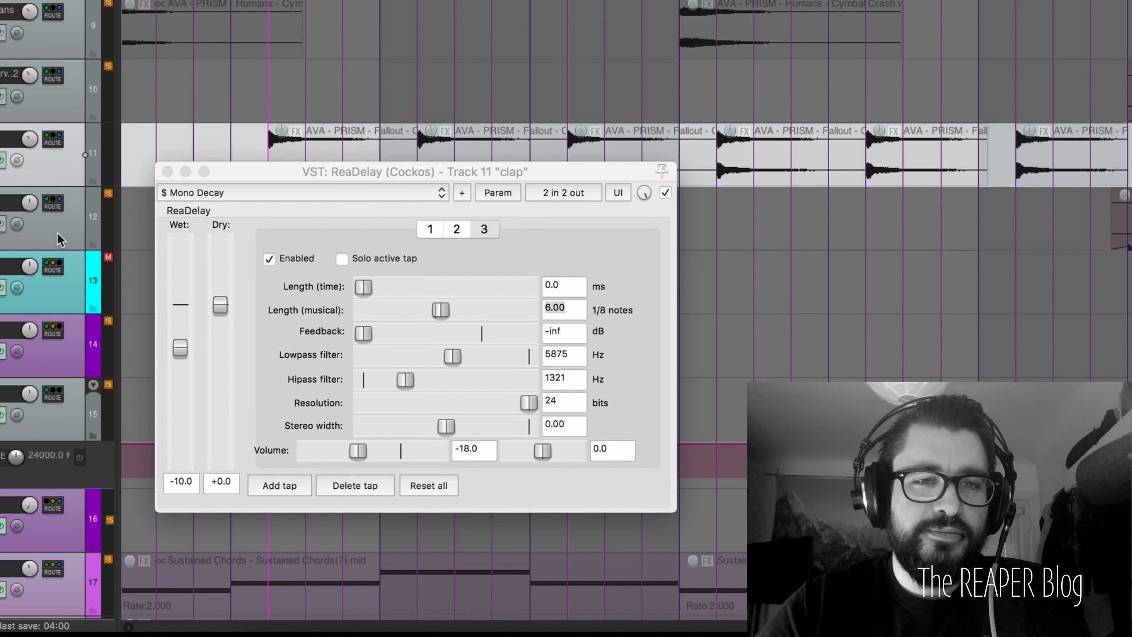
pyautogui.press('space')
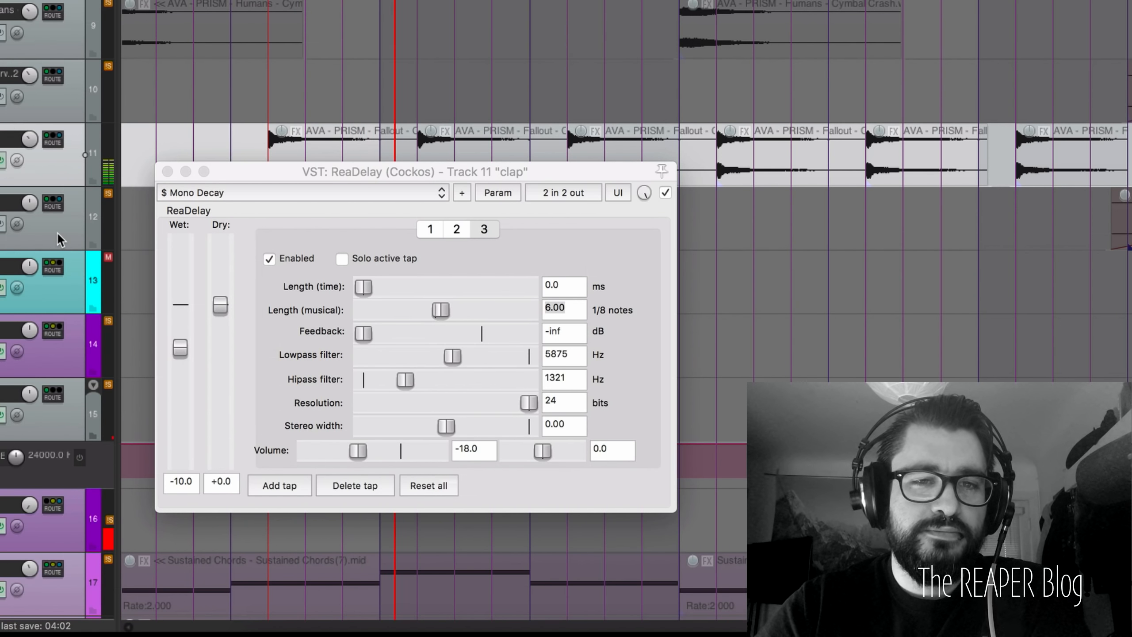
pyautogui.press('space')
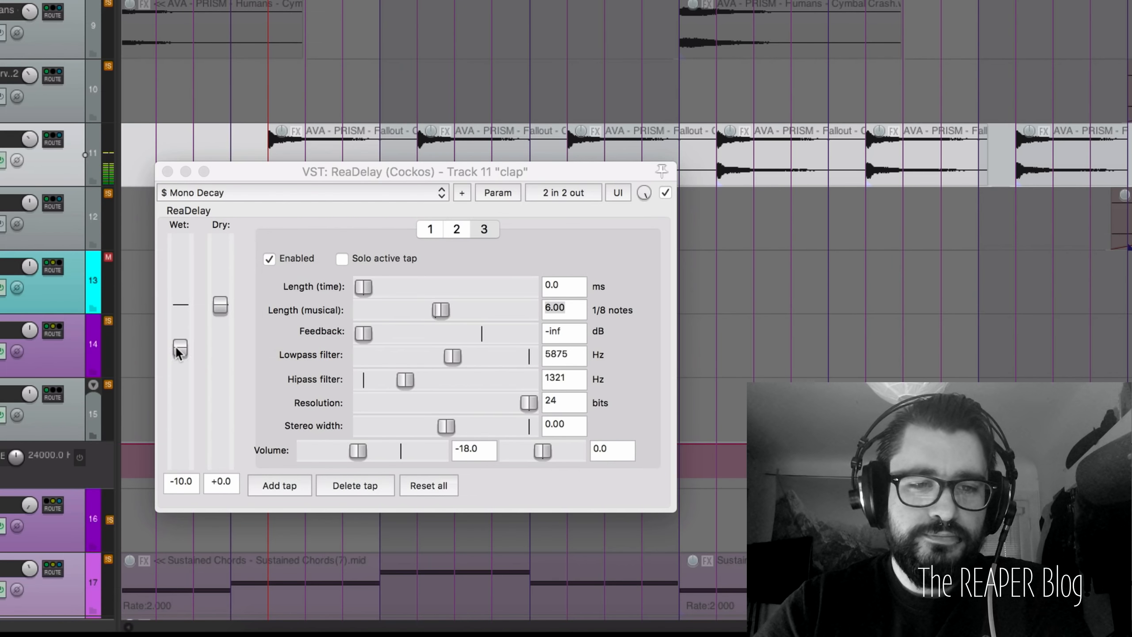
pyautogui.click(178, 352)
pyautogui.press('space')
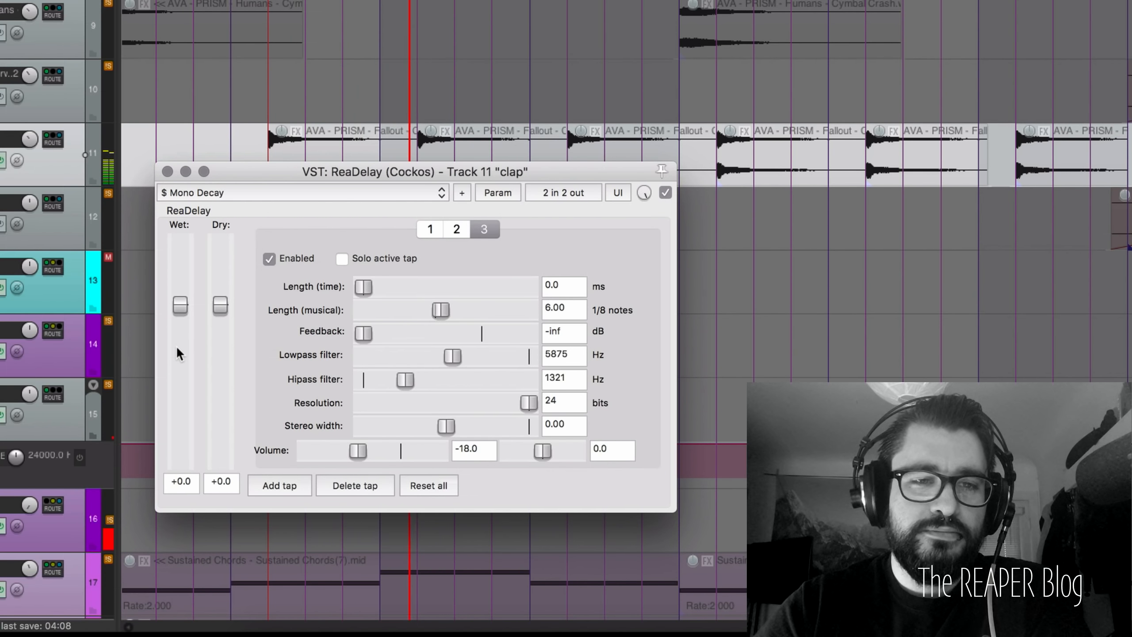
pyautogui.press('space')
# Step: Set ReaDelay's wet level to -10 dB, close the plugin, and unsolo the clap track
pyautogui.click(192, 484)
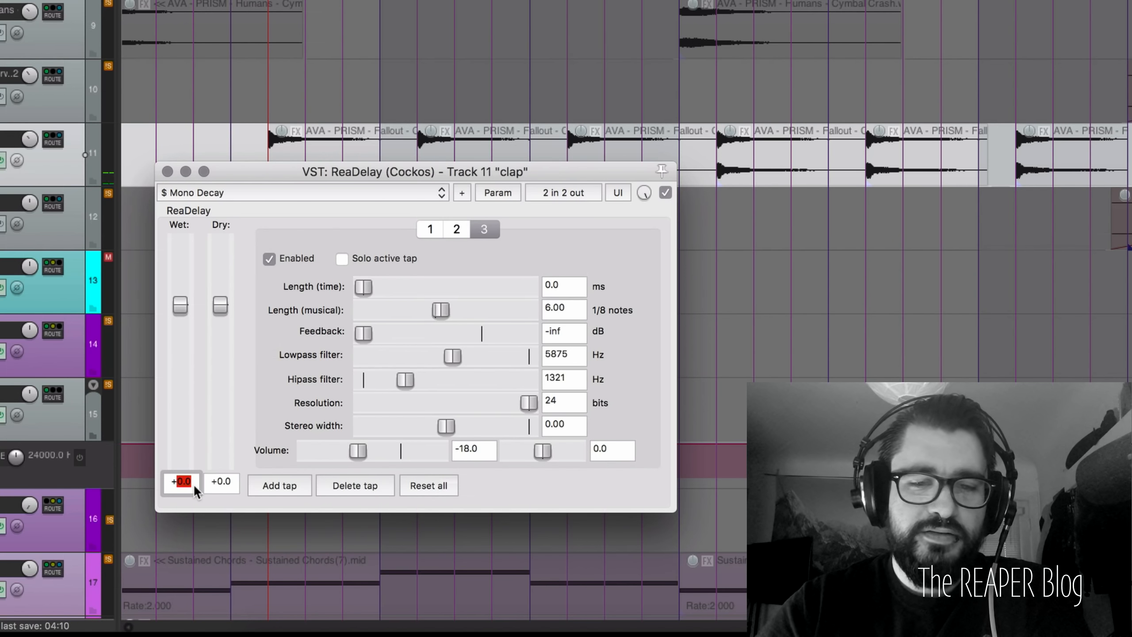
pyautogui.press('BackSpace')
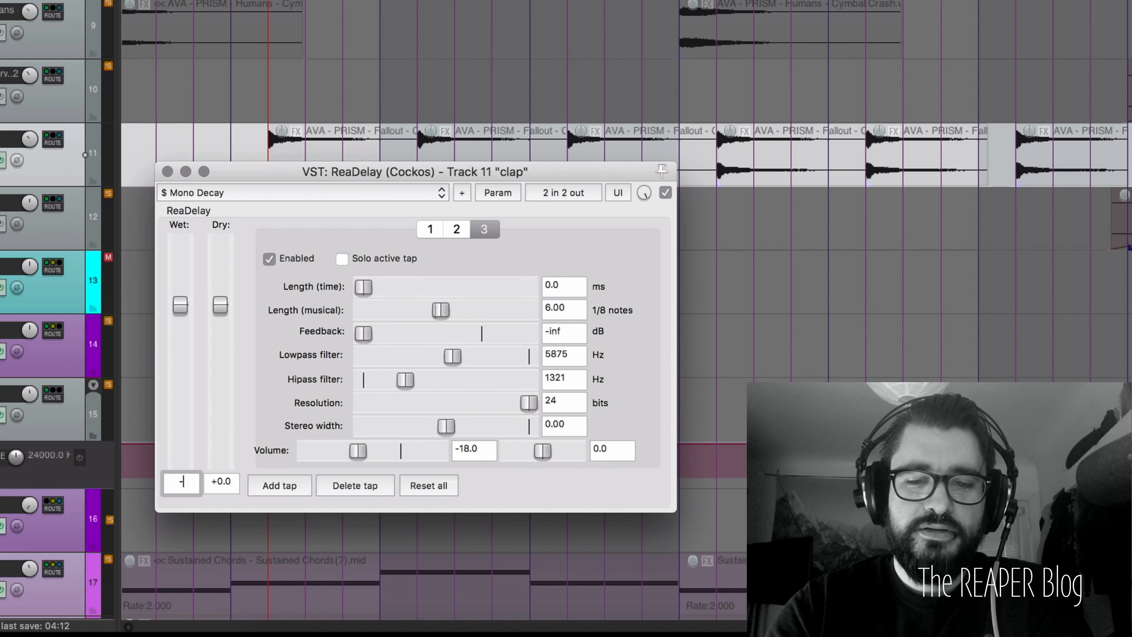
pyautogui.write('-10')
pyautogui.press('Return')
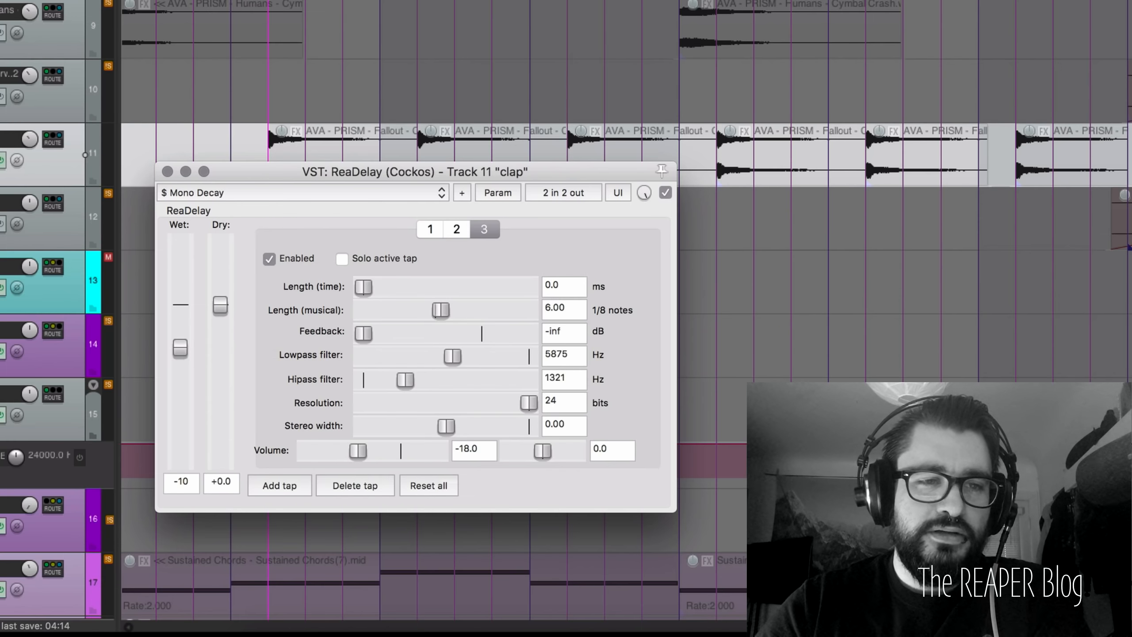
pyautogui.click(167, 171)
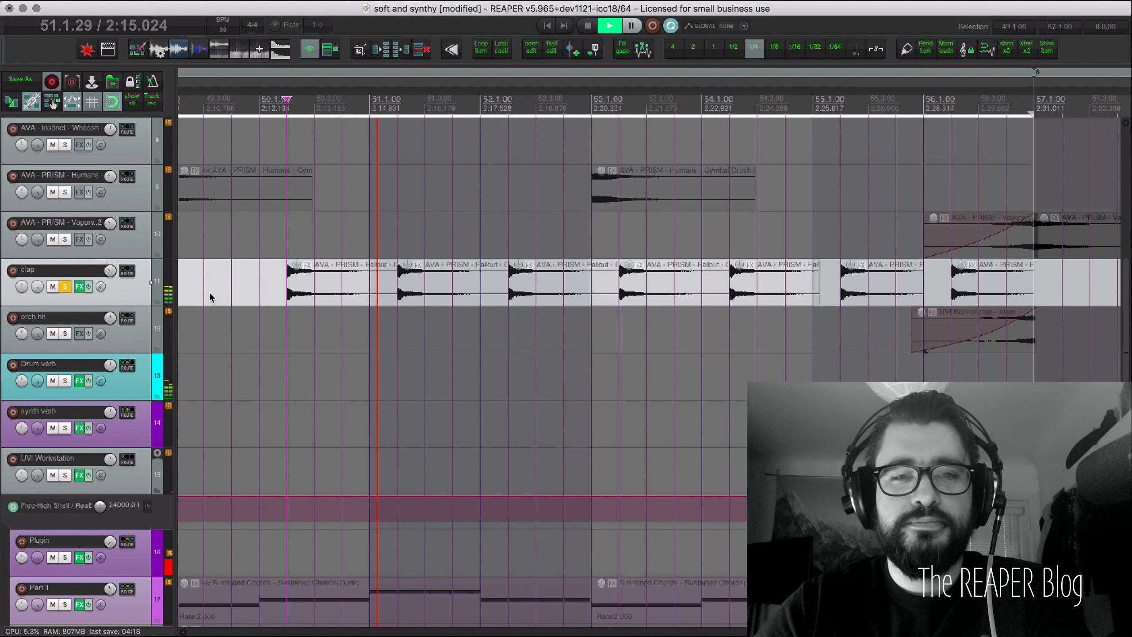
pyautogui.press('space')
pyautogui.click(65, 287)
# Step: Clear the old selection, select bars 57.1–65.1 on the ruler, and play that section
pyautogui.scroll(-1, 465, 270)
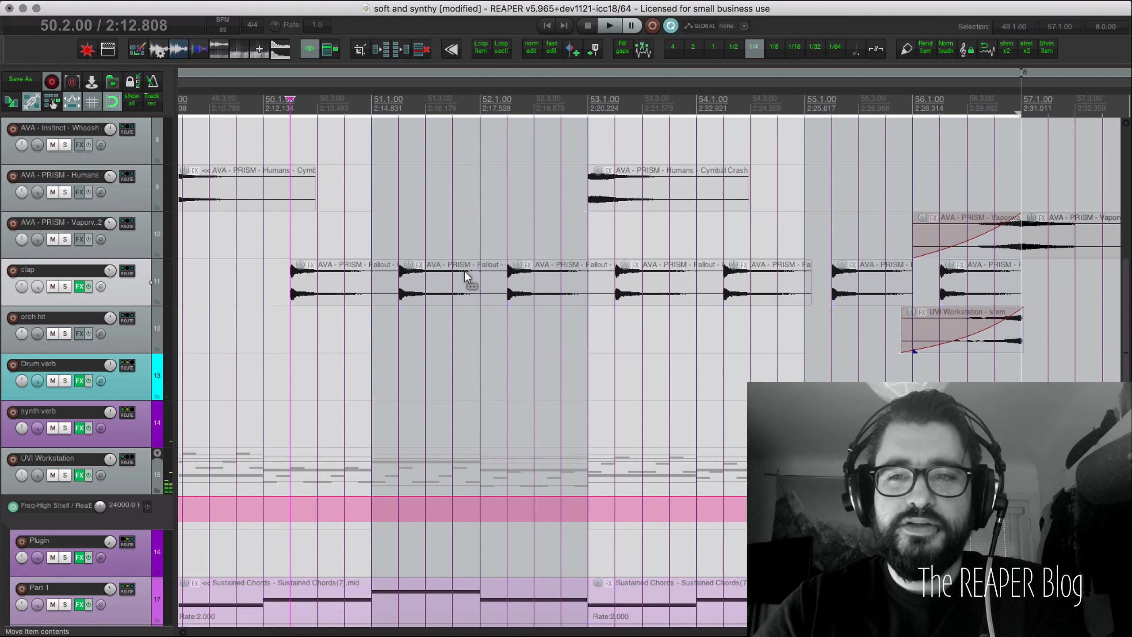
pyautogui.scroll(-3, 464, 271)
pyautogui.hscroll(8, 464, 270)
pyautogui.hscroll(-1, 463, 270)
pyautogui.scroll(1, 464, 270)
pyautogui.press('Escape')
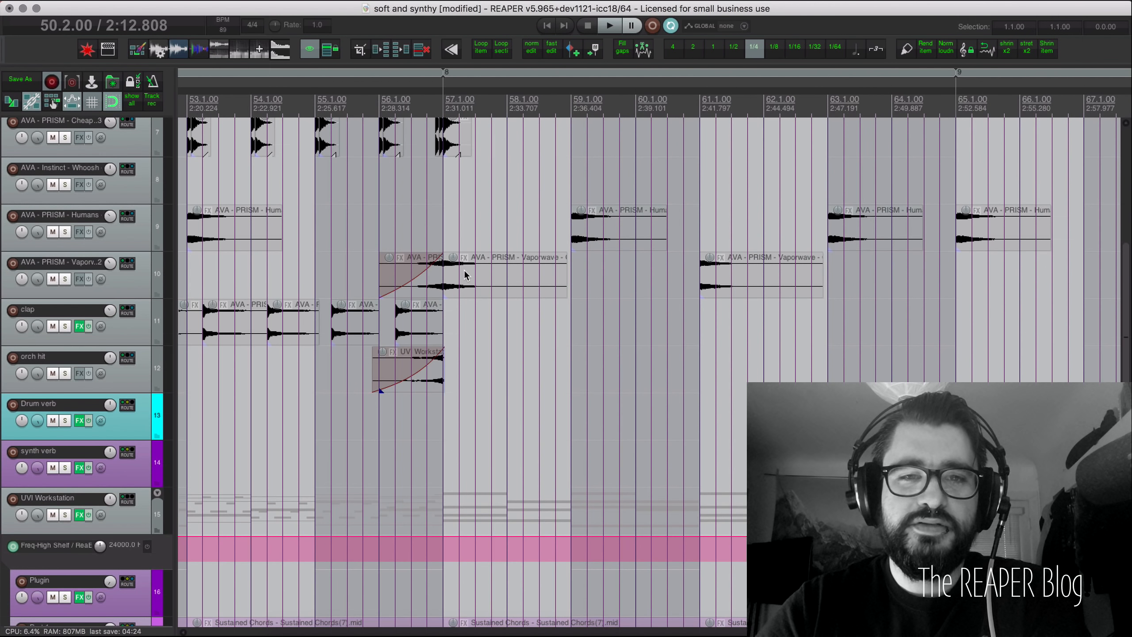
pyautogui.scroll(3, 464, 270)
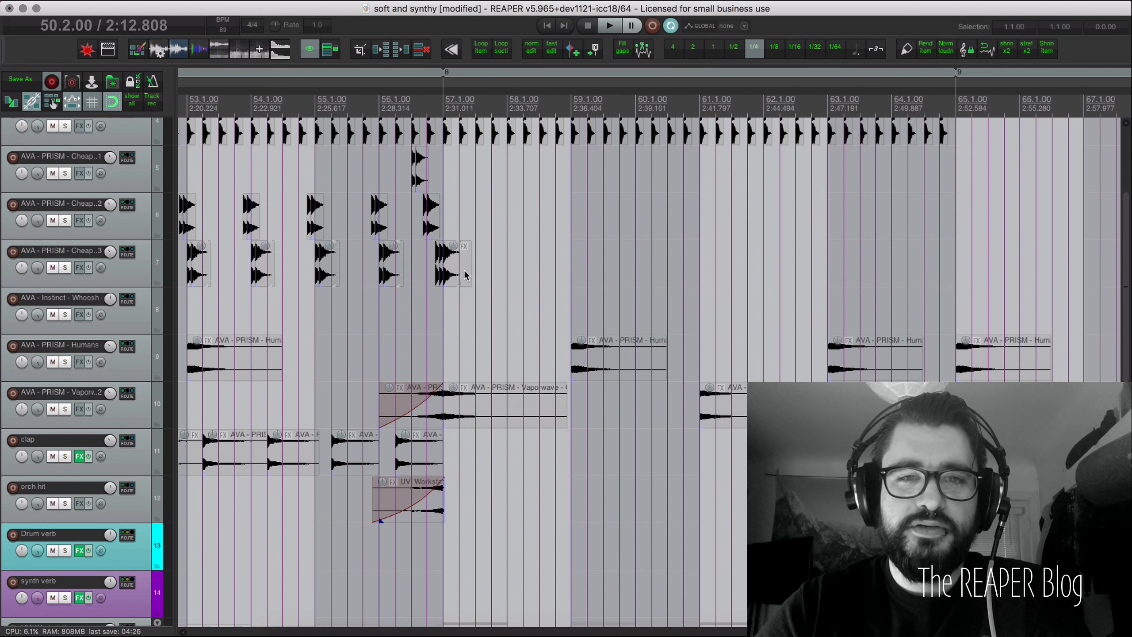
pyautogui.scroll(-4, 464, 275)
pyautogui.scroll(3, 464, 271)
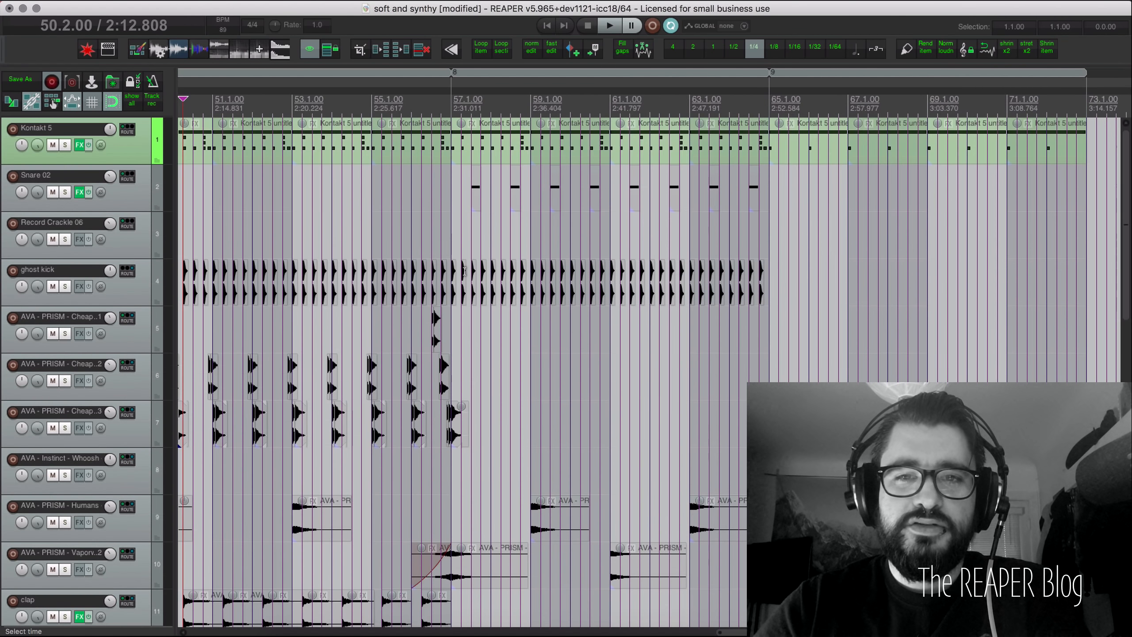
pyautogui.doubleClick(588, 101)
pyautogui.press('space')
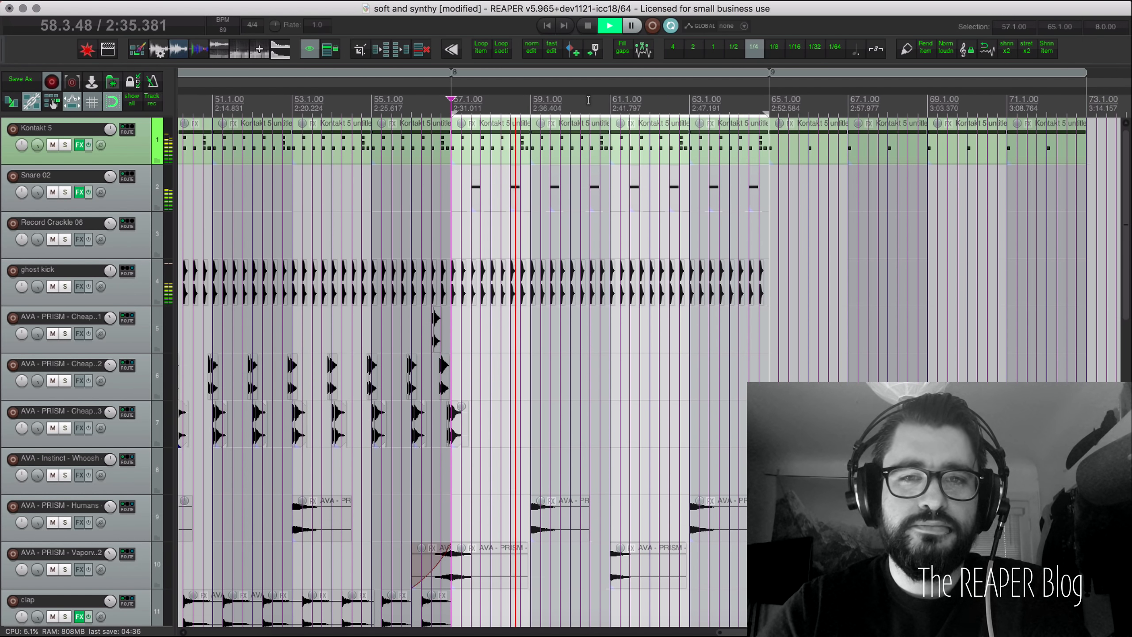
pyautogui.press('space')
# Step: Solo Snare 02, restart playback from bar 57, and open the Kontakt 5 instrument
pyautogui.click(65, 192)
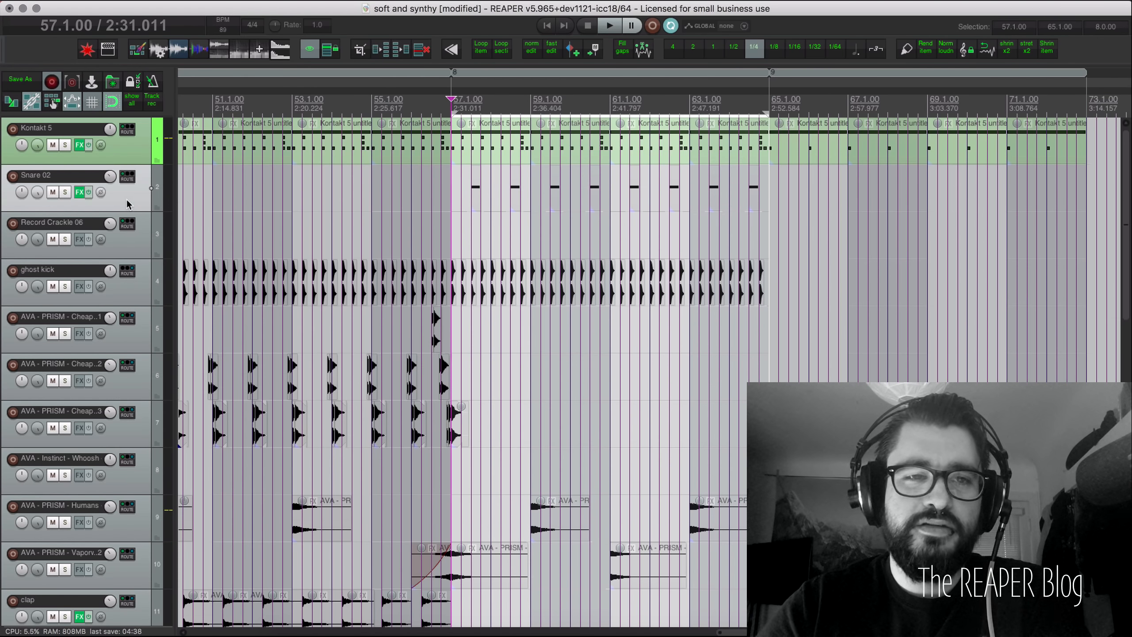
pyautogui.press('space')
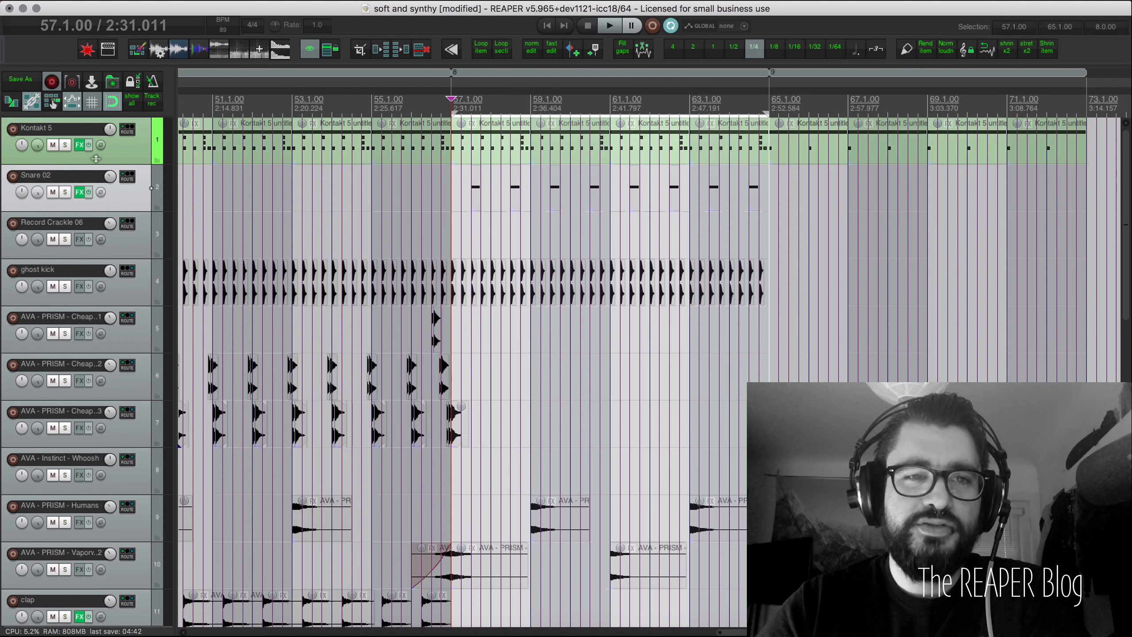
pyautogui.rightClick(78, 147)
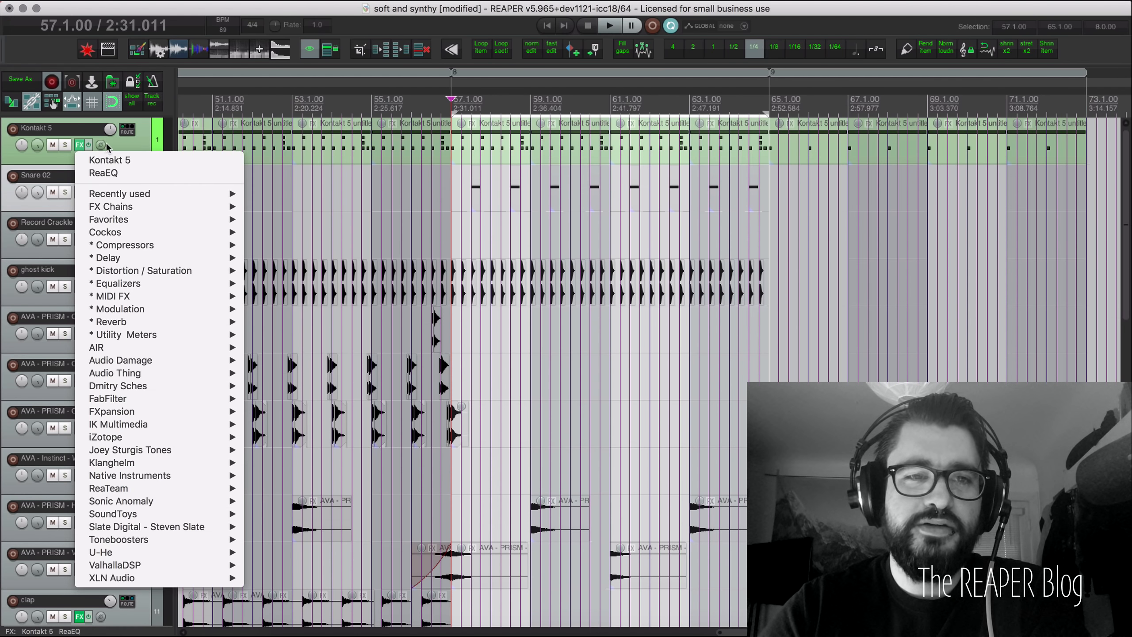
pyautogui.click(122, 162)
# Step: Audition a drum sound in Kontakt and open the Media Explorer on the 10 - Kontakt Source folder
pyautogui.scroll(-5, 559, 304)
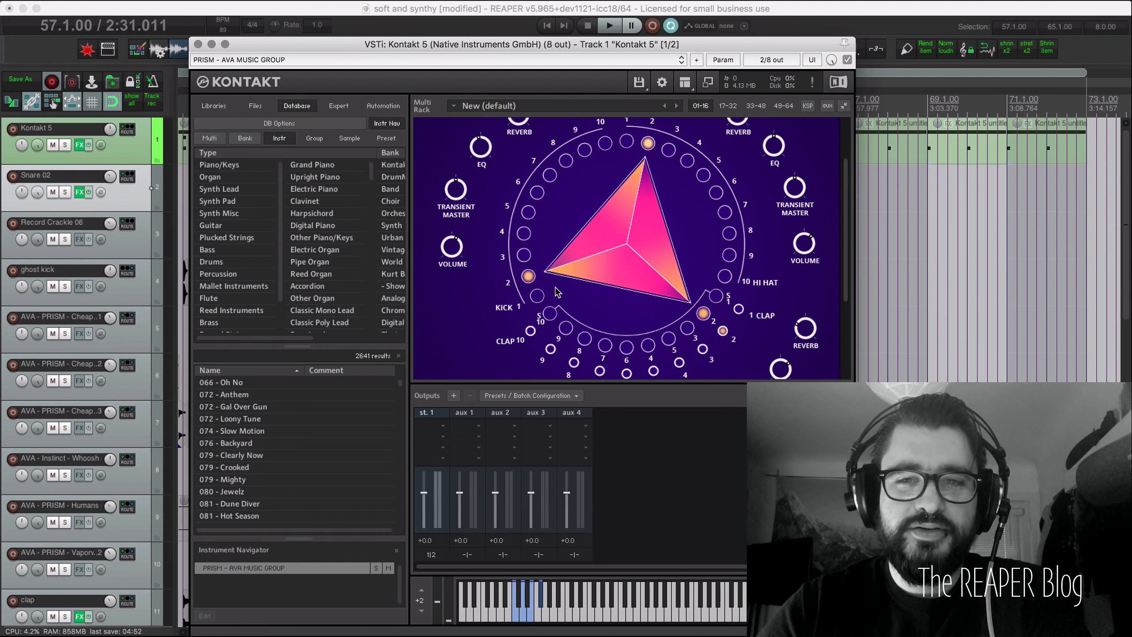
pyautogui.click(530, 617)
pyautogui.click(530, 617)
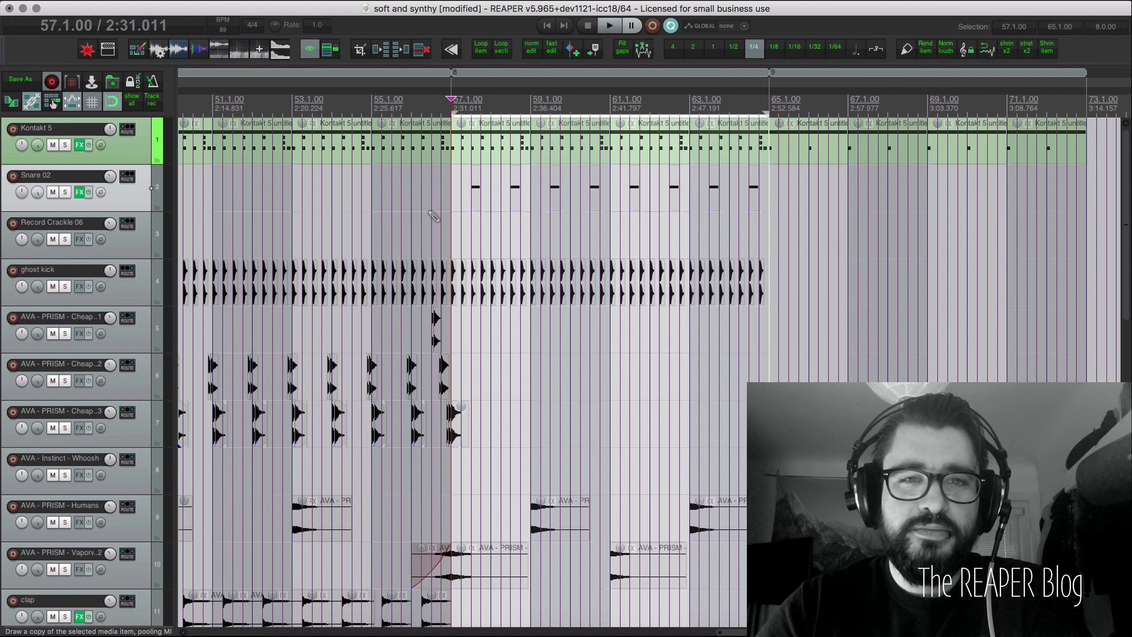
pyautogui.press('super+alt+x')
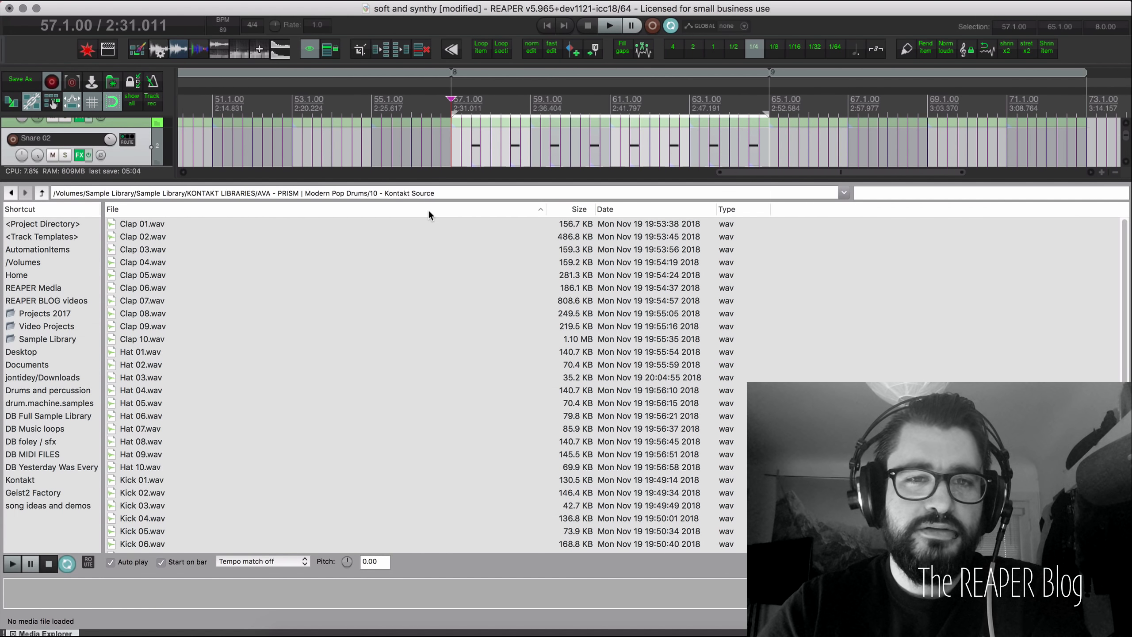
# Step: Preview the Clap 07.wav and Snare 02.wav samples in the Media Explorer
pyautogui.click(354, 301)
pyautogui.scroll(-5, 354, 298)
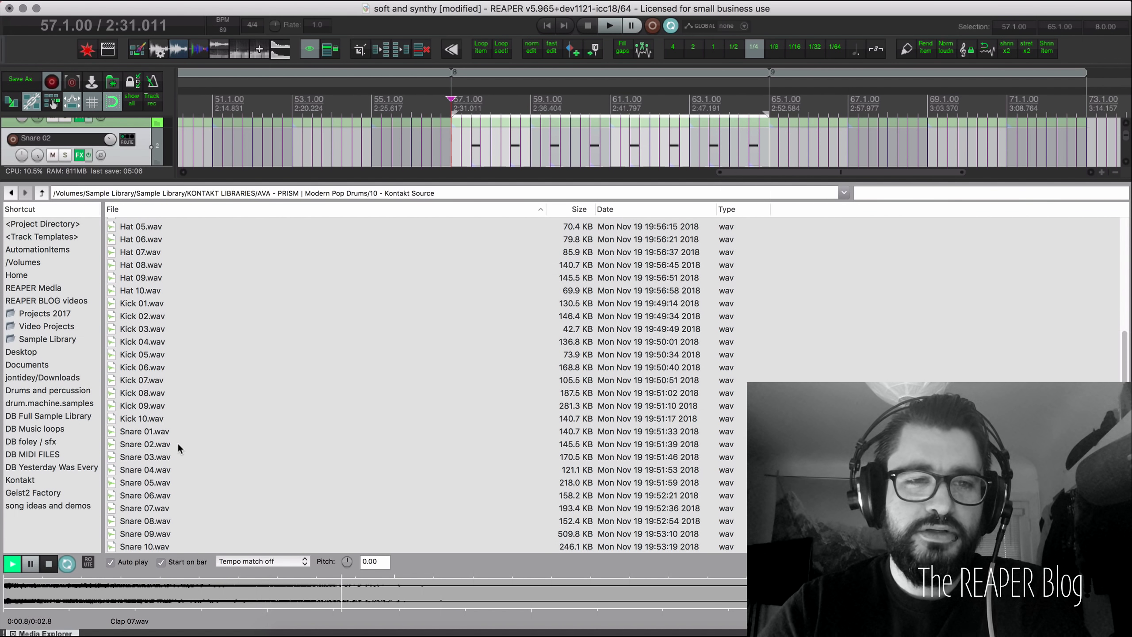
pyautogui.click(48, 567)
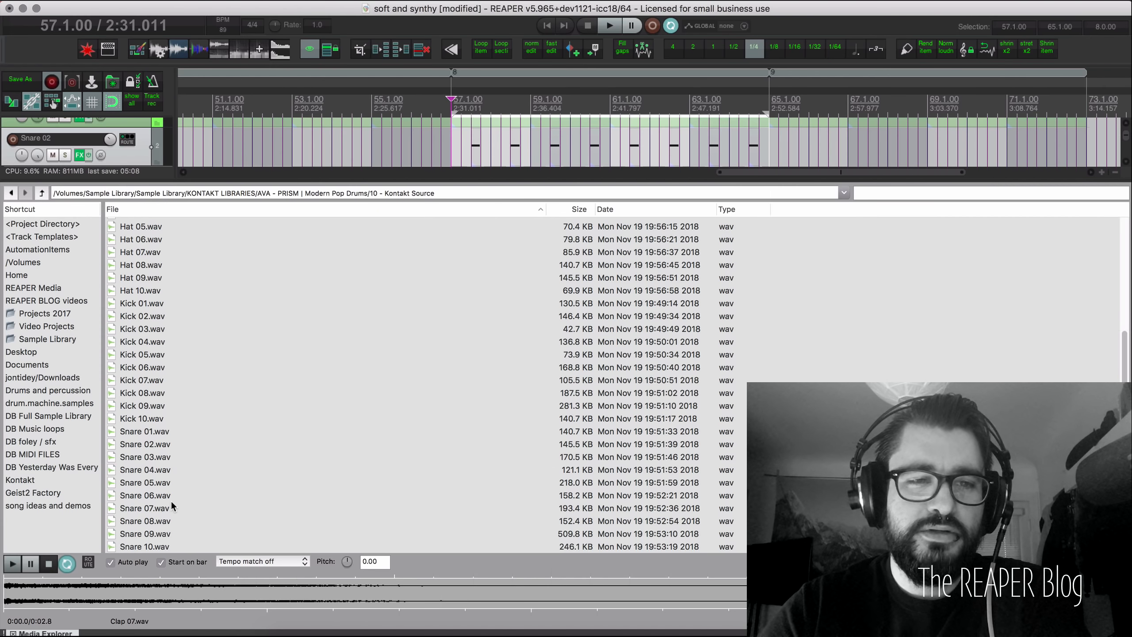
pyautogui.click(165, 445)
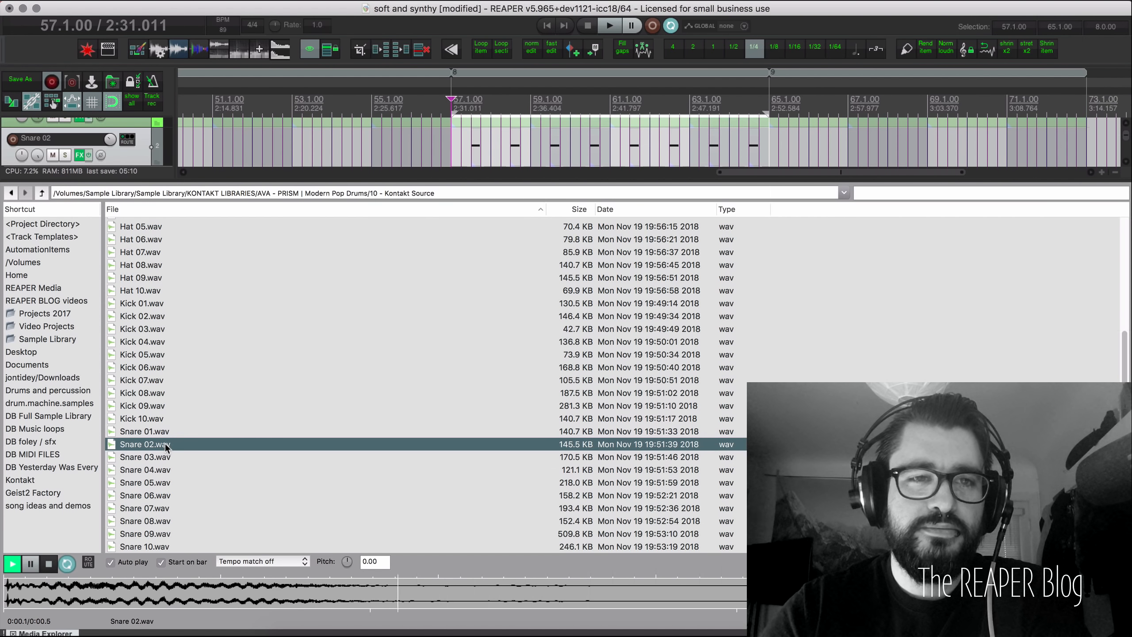
pyautogui.click(49, 564)
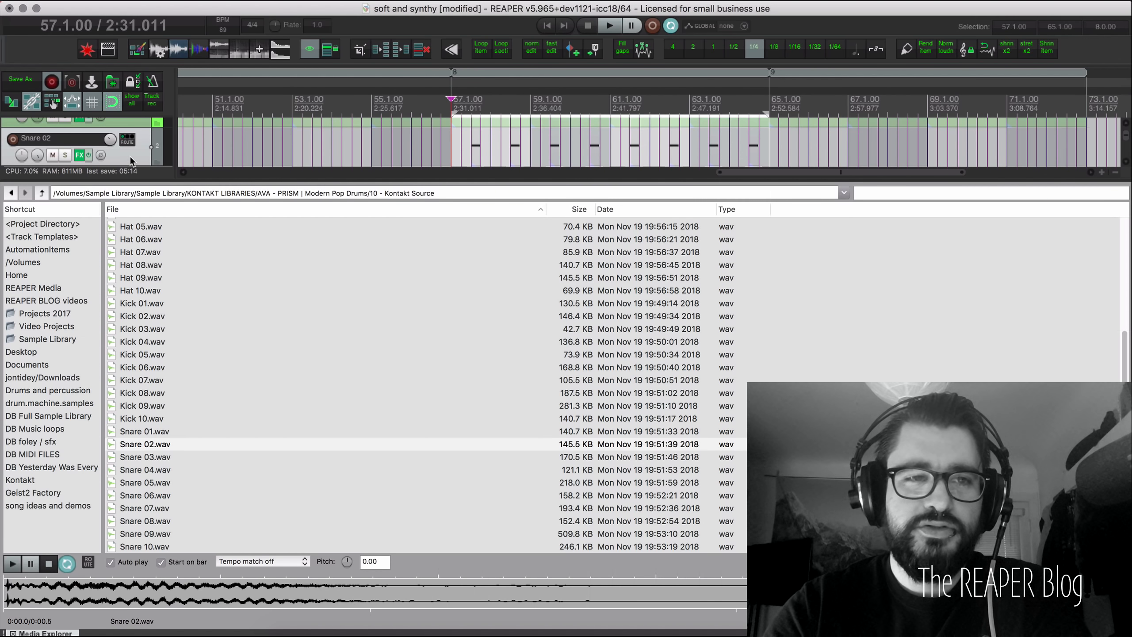
pyautogui.scroll(-1, 130, 155)
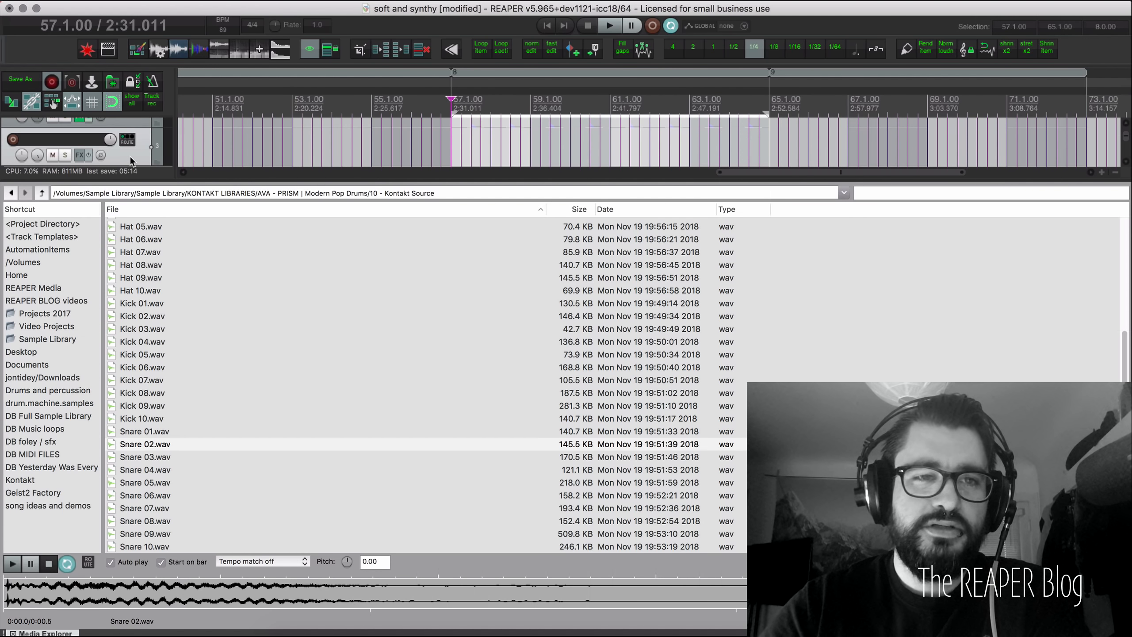
# Step: Mute the original Snare 02 track, drop Snare 02.wav on a new track at bar 59, and close the browser
pyautogui.click(55, 123)
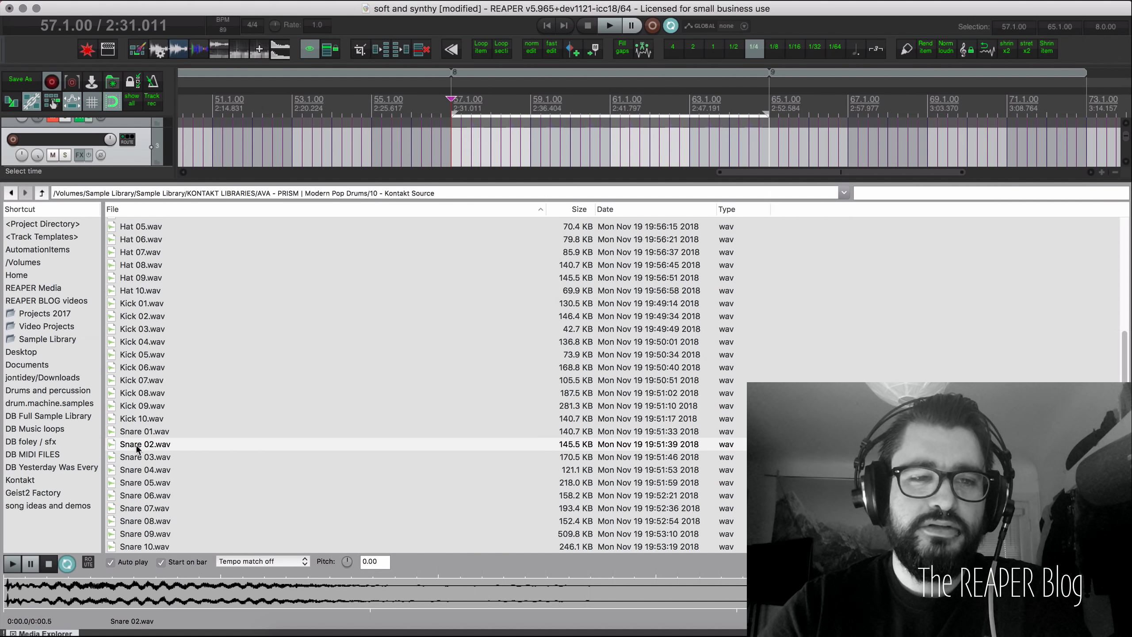
pyautogui.moveTo(137, 449); pyautogui.dragTo(533, 145)
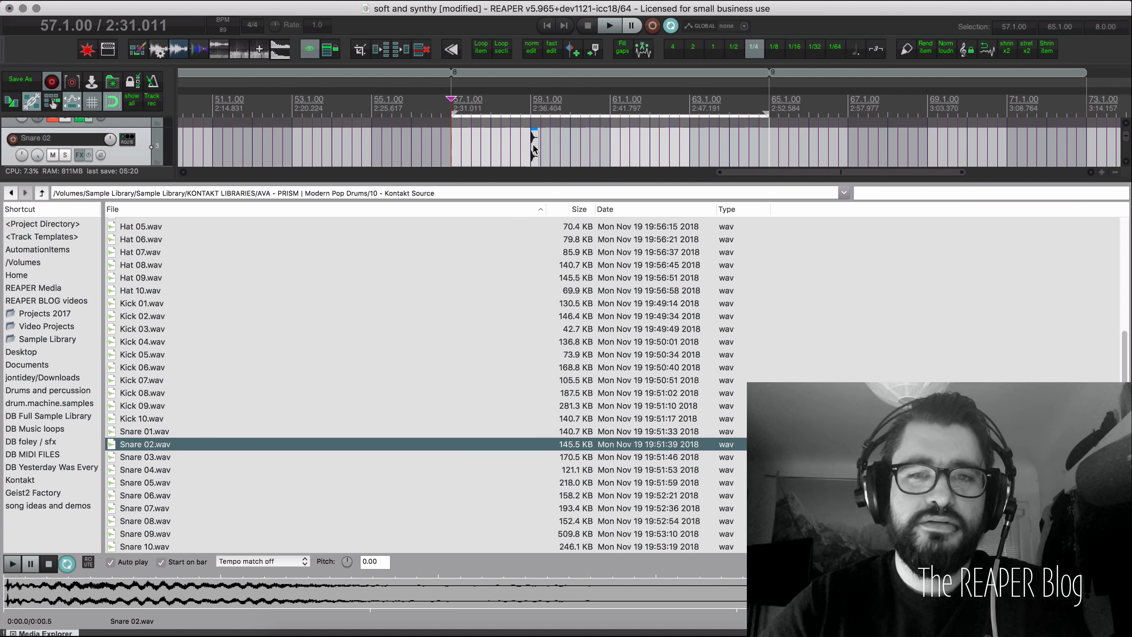
pyautogui.hotkey('alt', 'd')
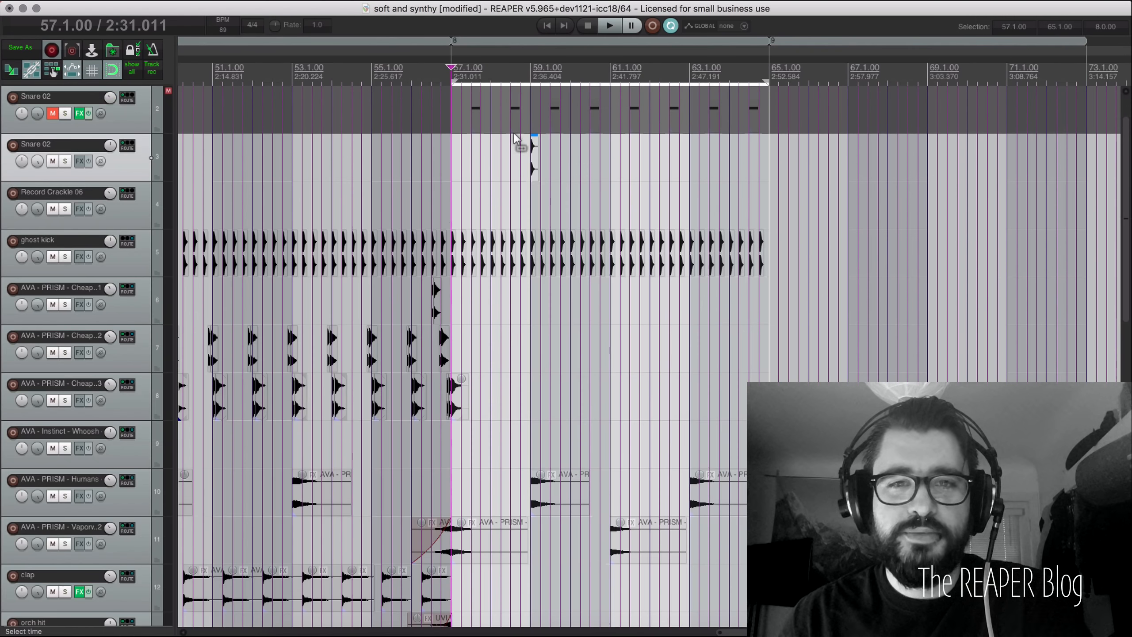
# Step: Extend the Snare 02.wav item so it ends at 59.2.00
pyautogui.click(535, 174)
pyautogui.scroll(5, 536, 175)
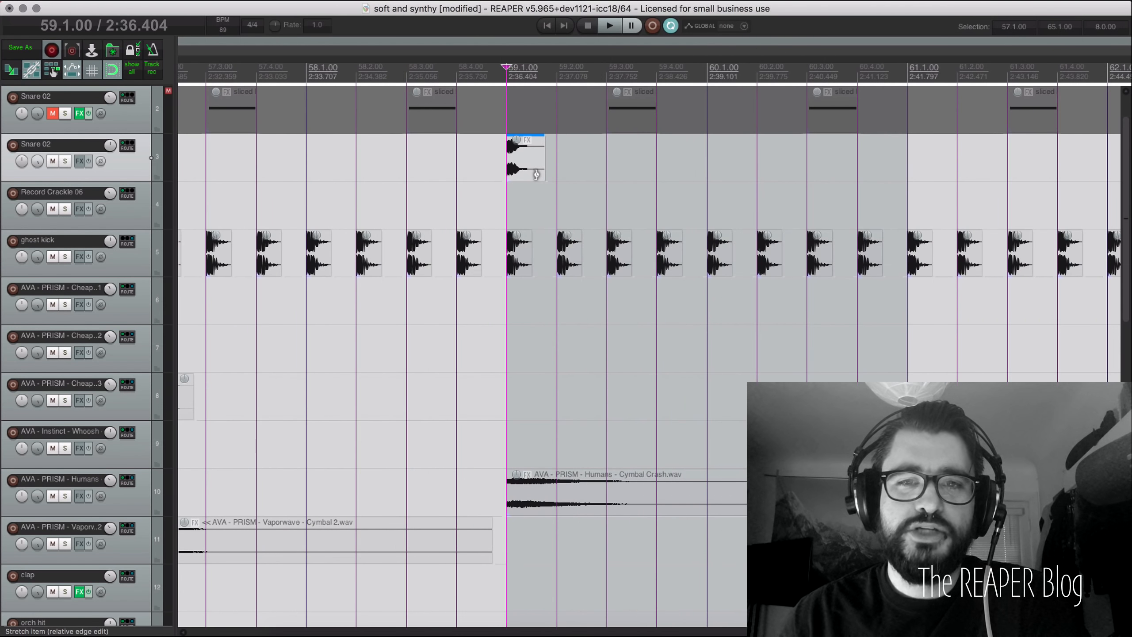
pyautogui.scroll(3, 536, 175)
pyautogui.moveTo(558, 174); pyautogui.dragTo(586, 173)
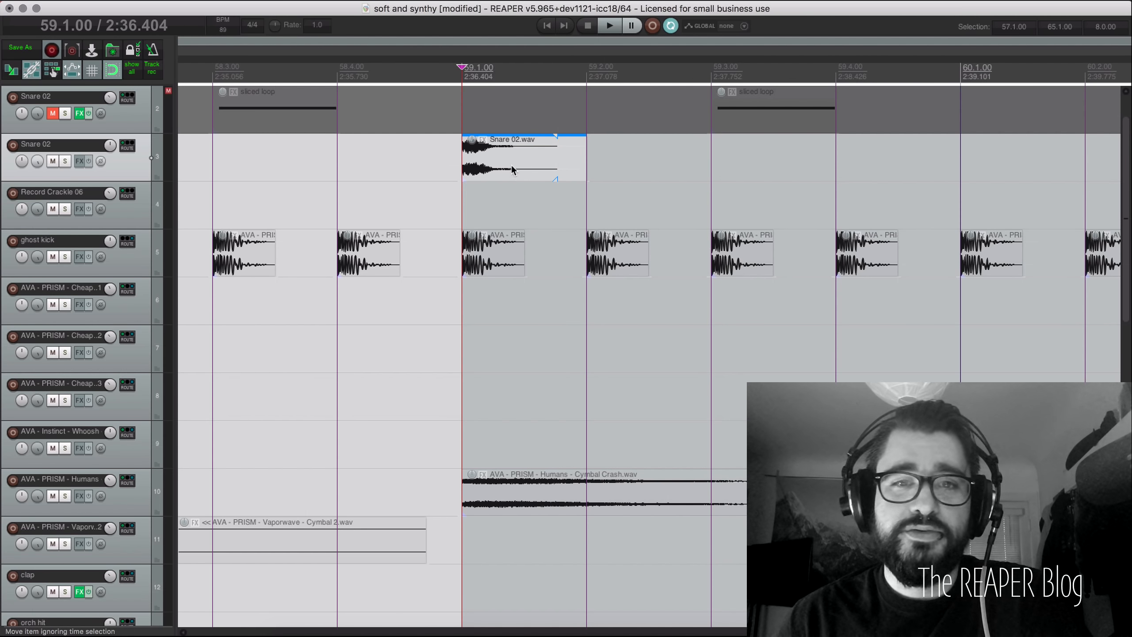
# Step: Reverse the snare item's active take from Item settings
pyautogui.rightClick(484, 162)
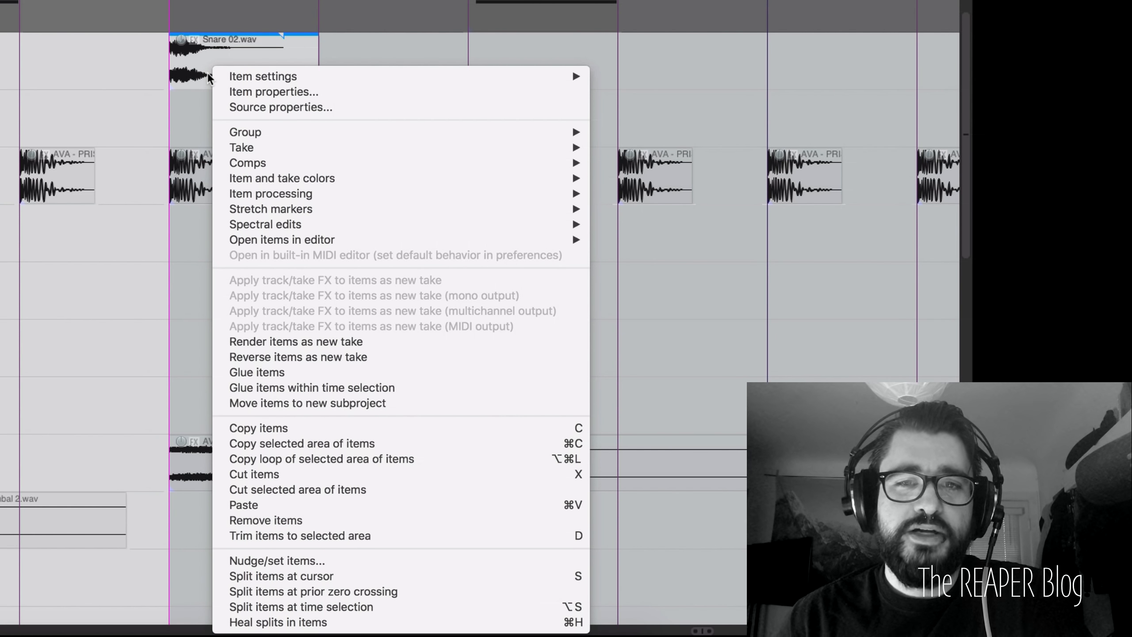
pyautogui.moveTo(284, 78)
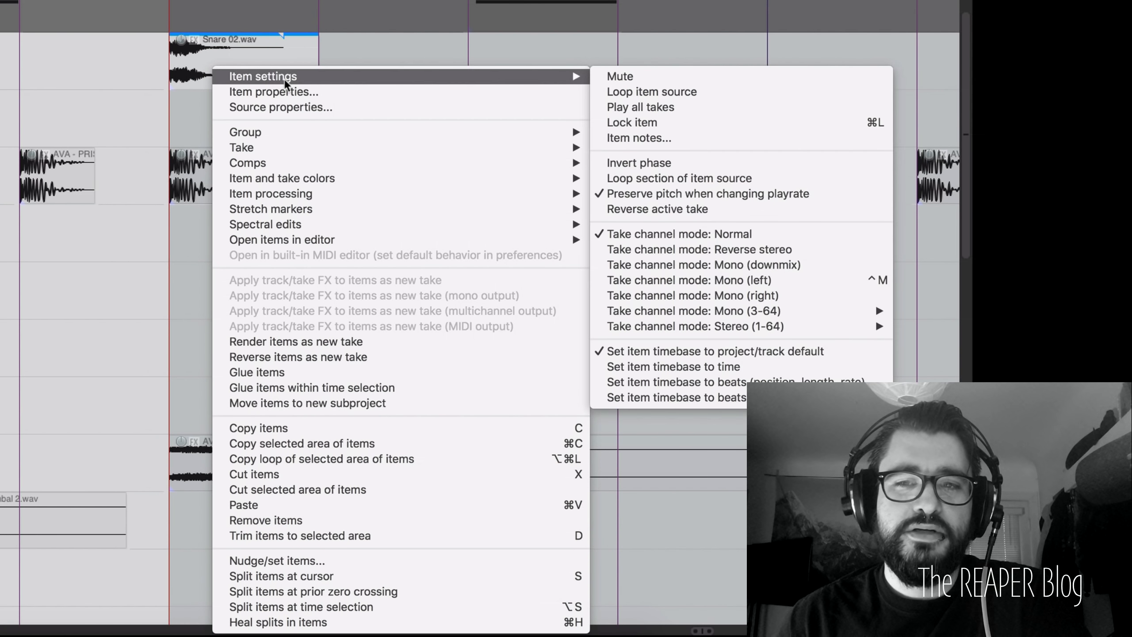
pyautogui.click(709, 209)
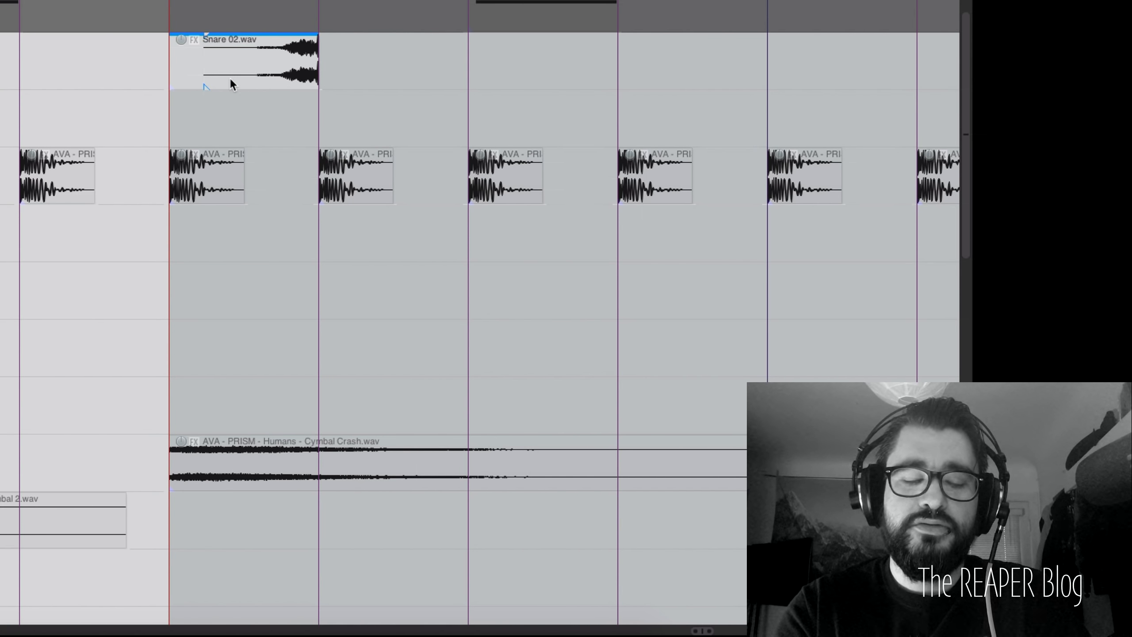
# Step: Glue the snare items into Snare 02-glued-01.wav and set the edit position to 59.2.00
pyautogui.rightClick(230, 77)
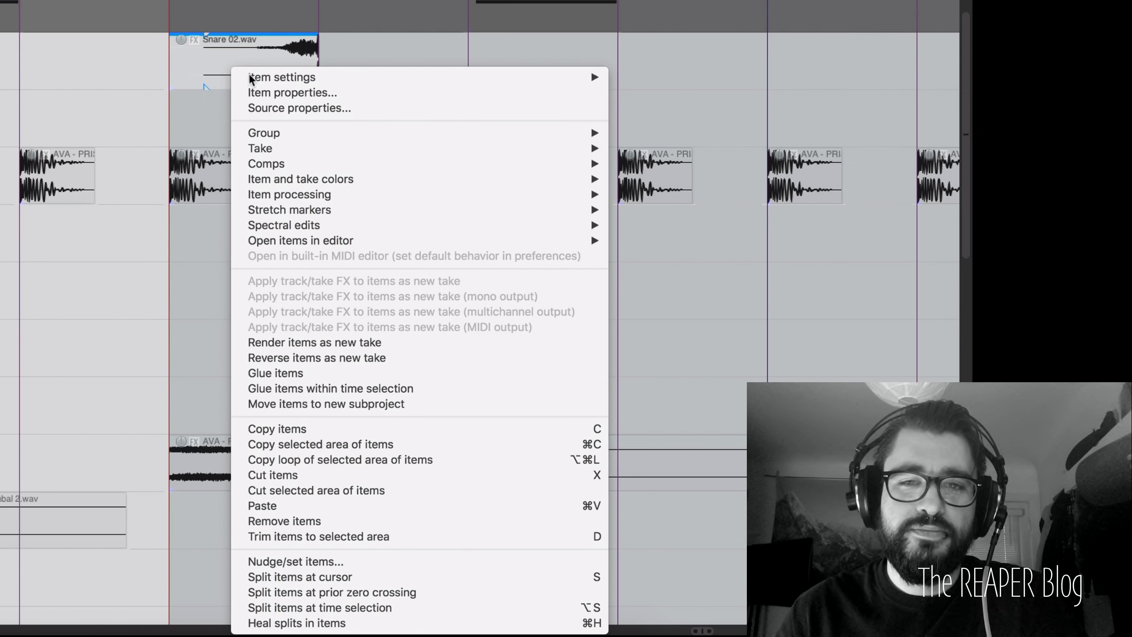
pyautogui.click(293, 376)
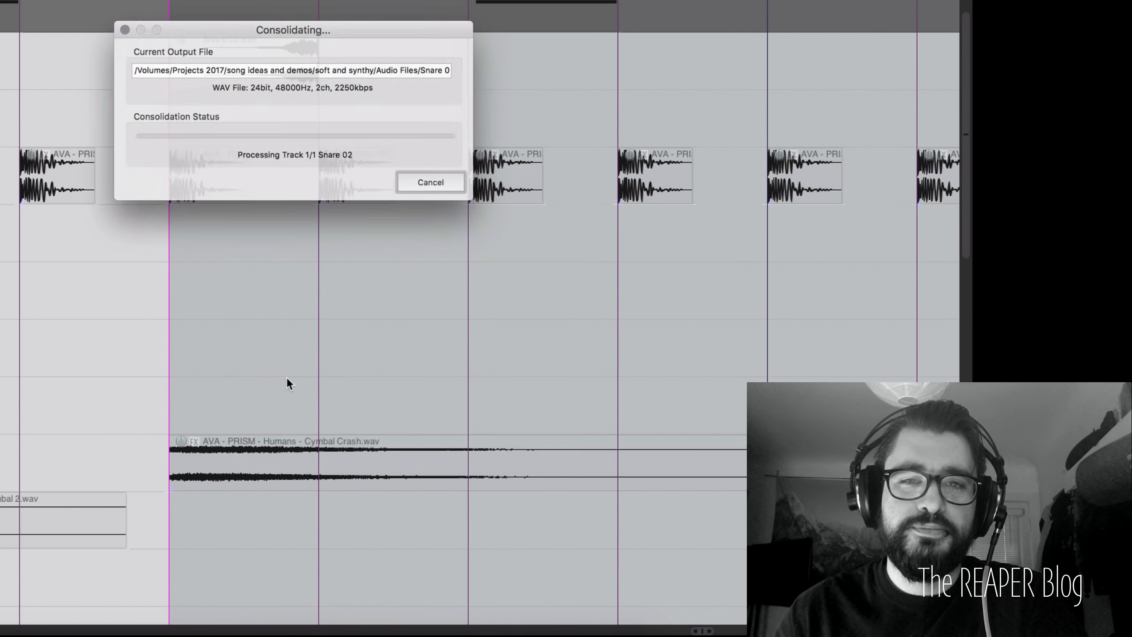
pyautogui.click(259, 81)
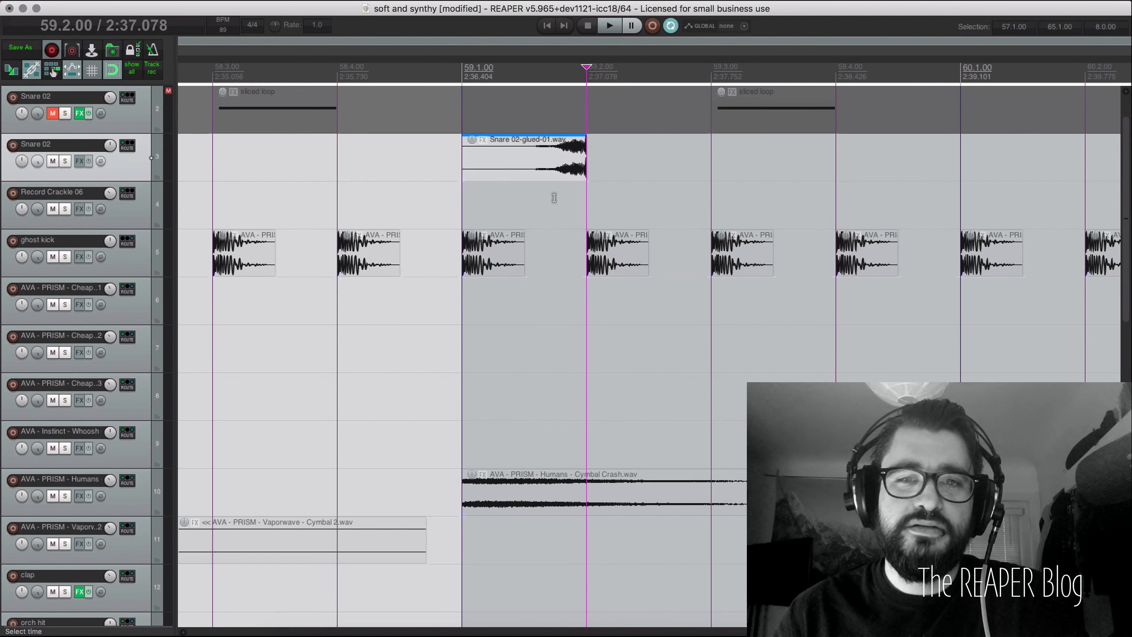
# Step: Bring up the Actions list ready for a search
pyautogui.scroll(5, 554, 199)
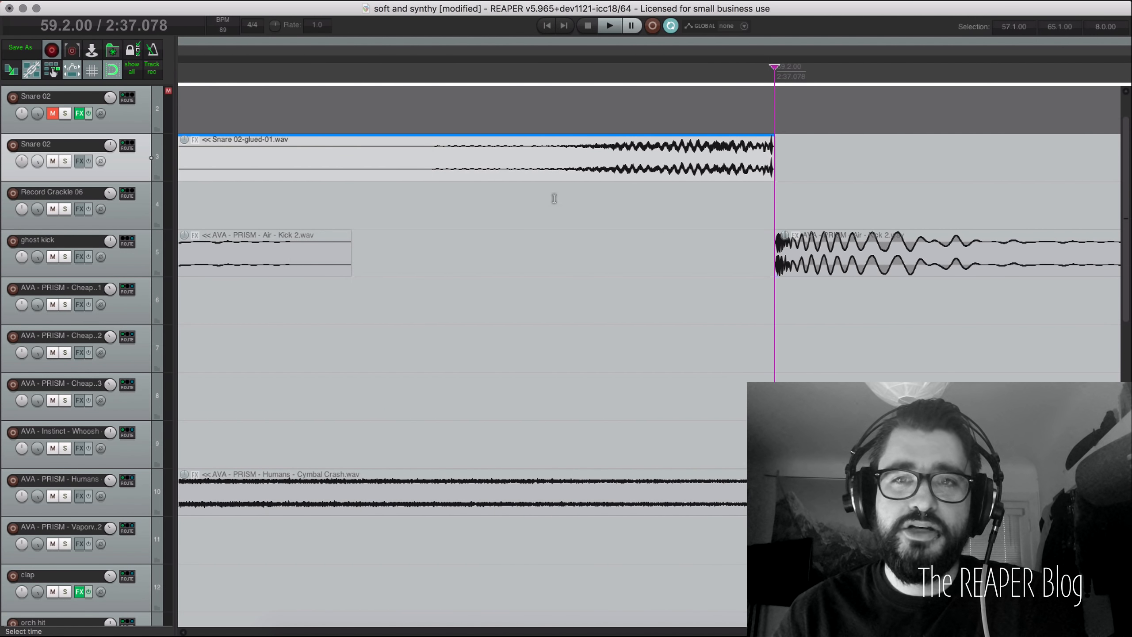
pyautogui.scroll(-3, 554, 198)
pyautogui.scroll(-1, 554, 199)
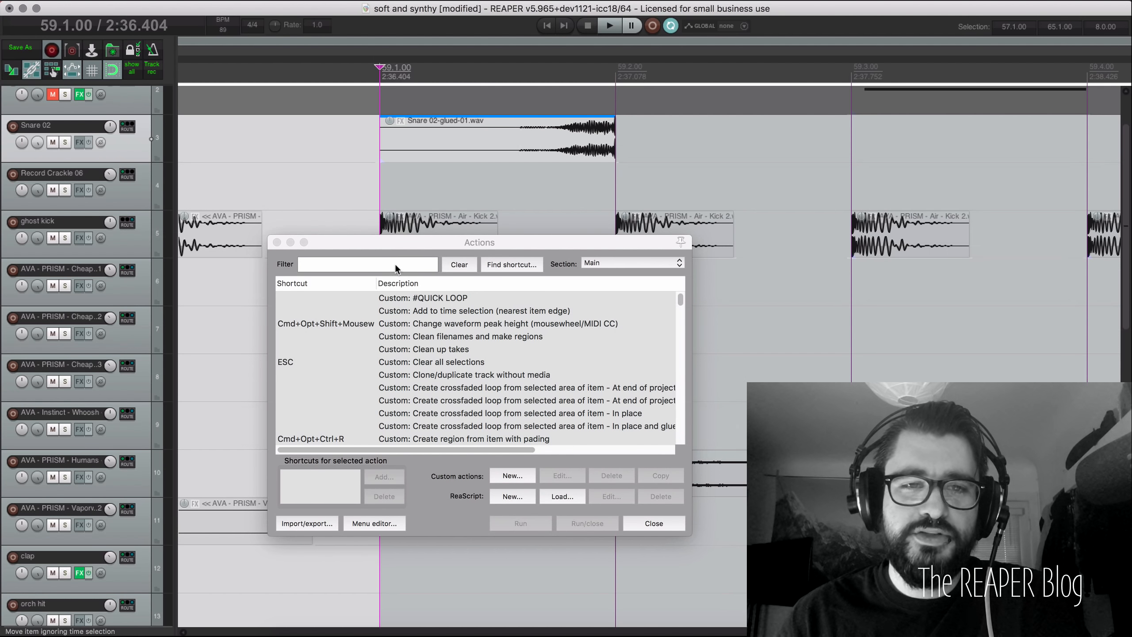
pyautogui.click(393, 263)
# Step: Filter actions for 'rs5k' and run mpl's 'Add or replace source of selected item for RS5k instance on its track' script
pyautogui.write('rs')
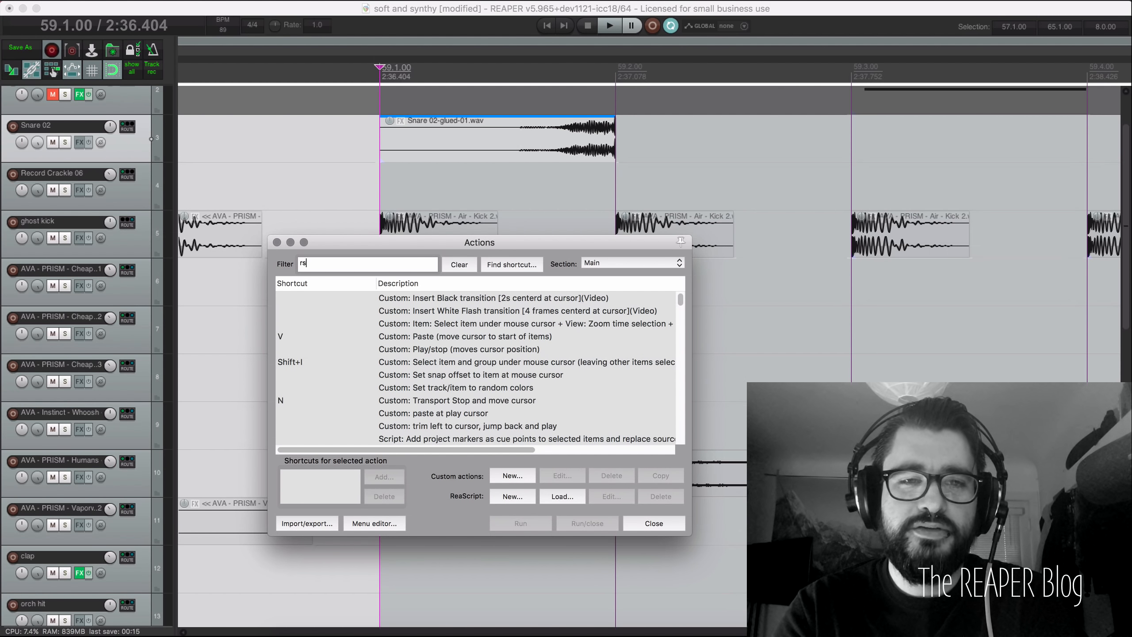
pyautogui.write('5k')
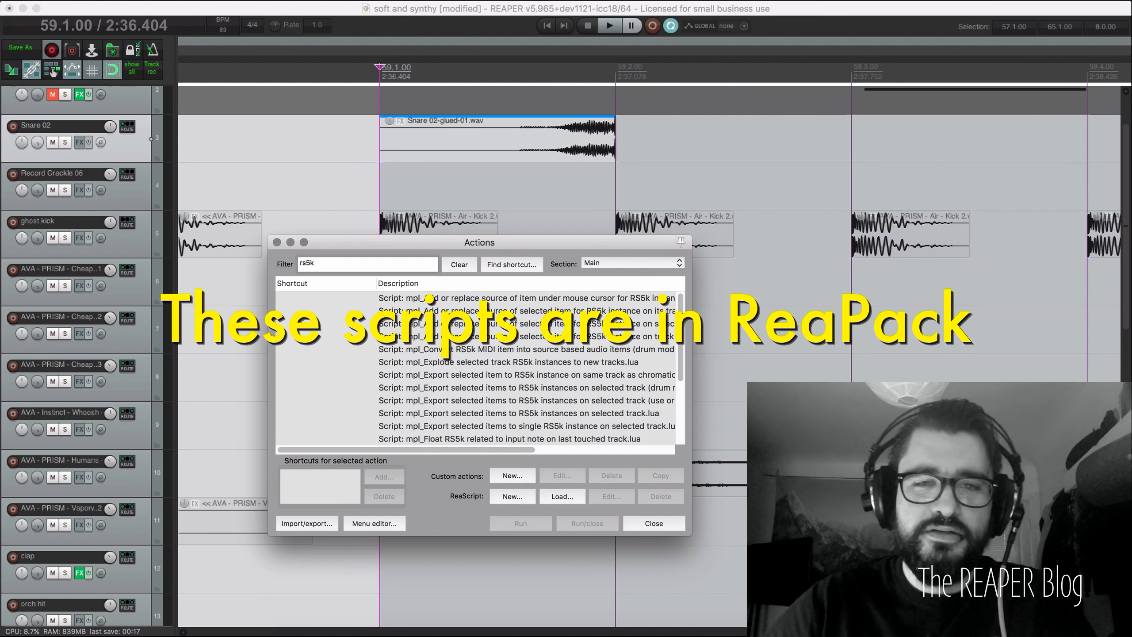
pyautogui.hscroll(3, 468, 348)
pyautogui.hscroll(-4, 468, 348)
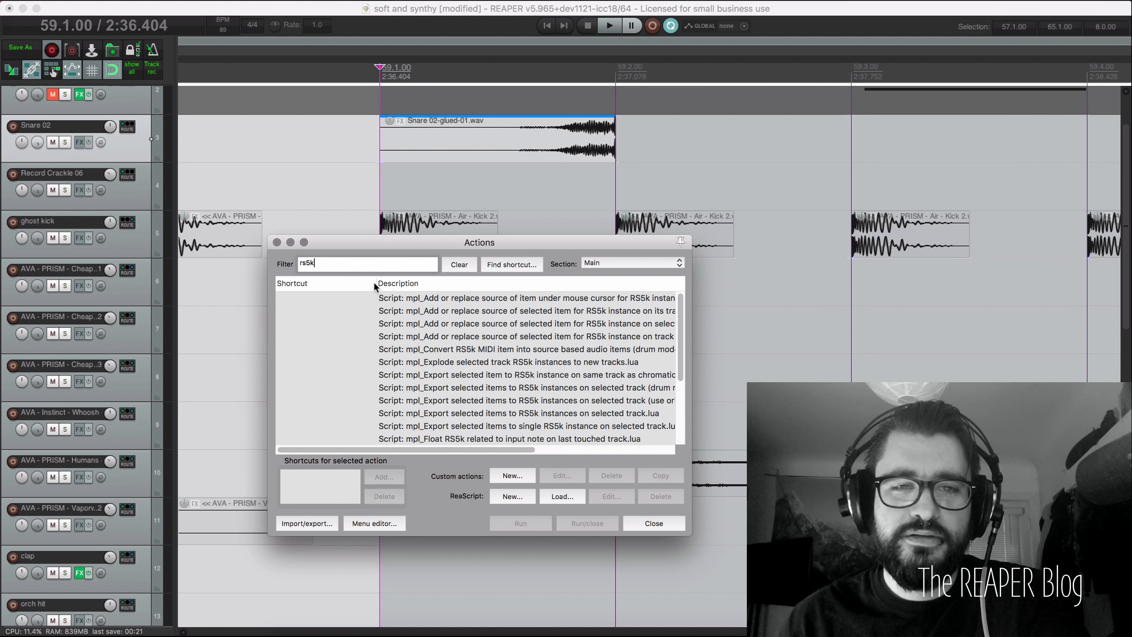
pyautogui.moveTo(375, 283); pyautogui.dragTo(333, 283)
pyautogui.click(487, 311)
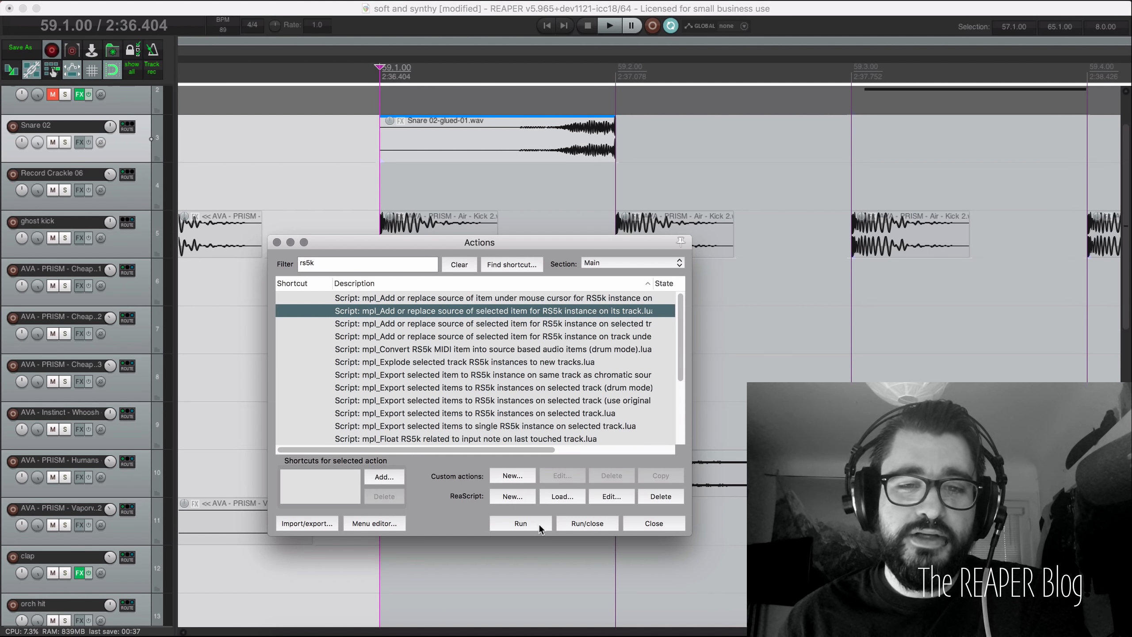
pyautogui.click(588, 524)
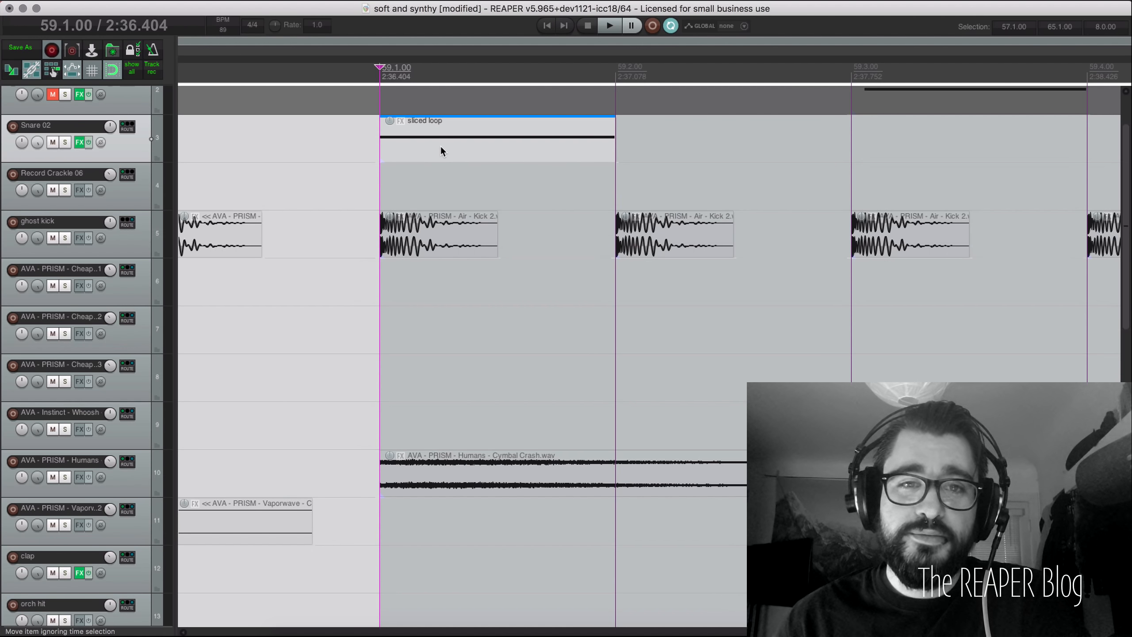
# Step: Show Snare 02's RS5K sampler window and move it down to uncover the tracks
pyautogui.rightClick(79, 145)
pyautogui.click(120, 157)
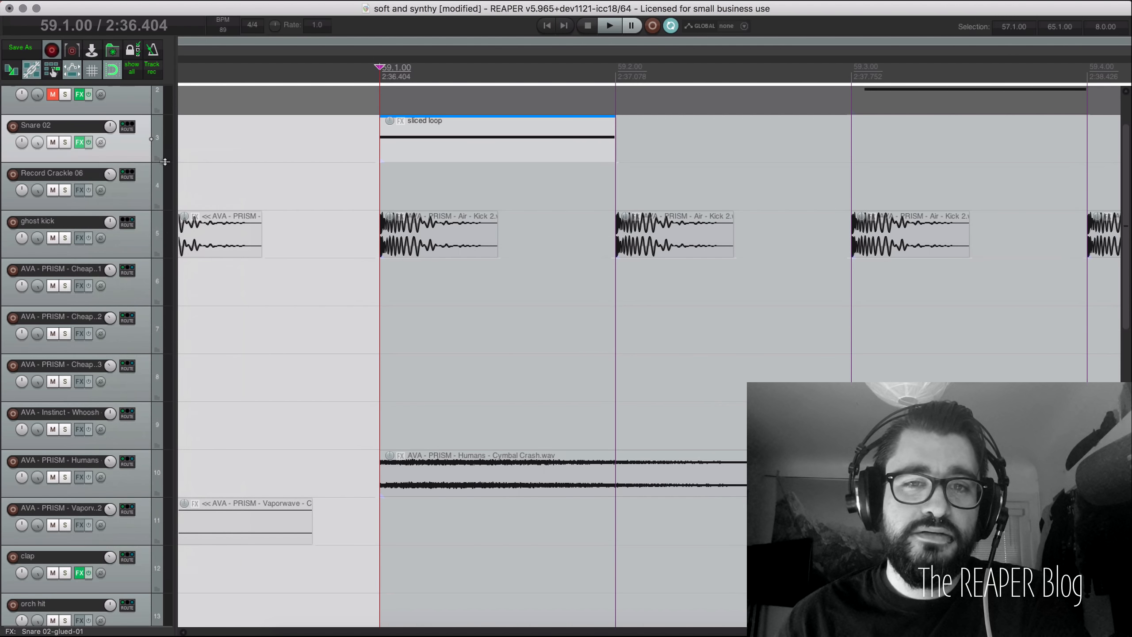
pyautogui.moveTo(537, 250); pyautogui.dragTo(448, 188)
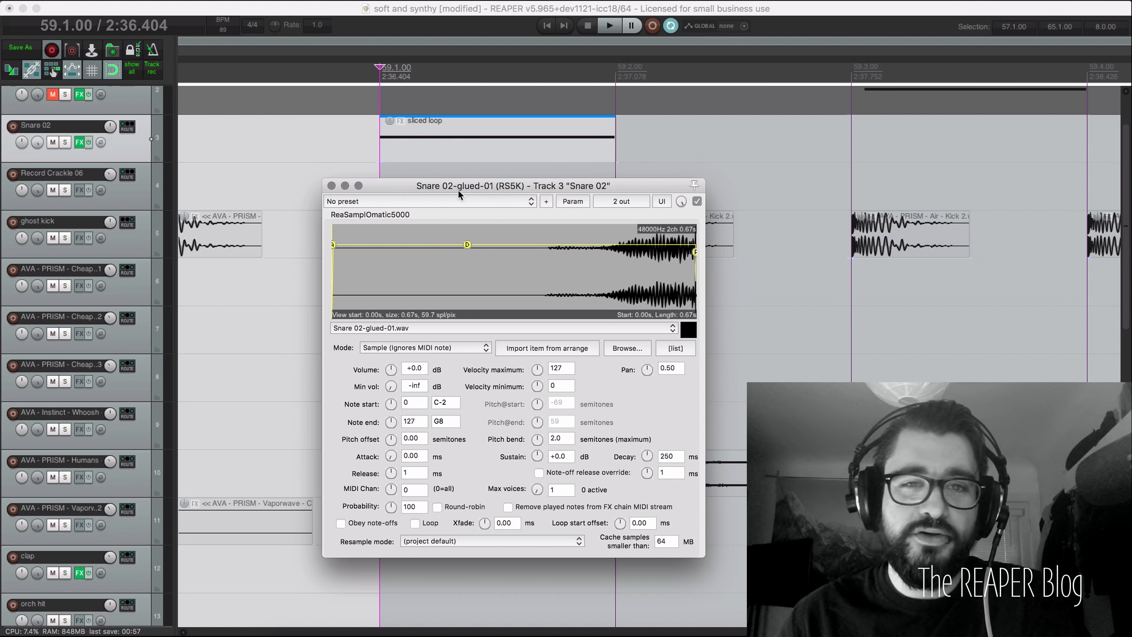
pyautogui.moveTo(459, 195); pyautogui.dragTo(408, 204)
pyautogui.scroll(-3, 426, 158)
pyautogui.scroll(1, 426, 158)
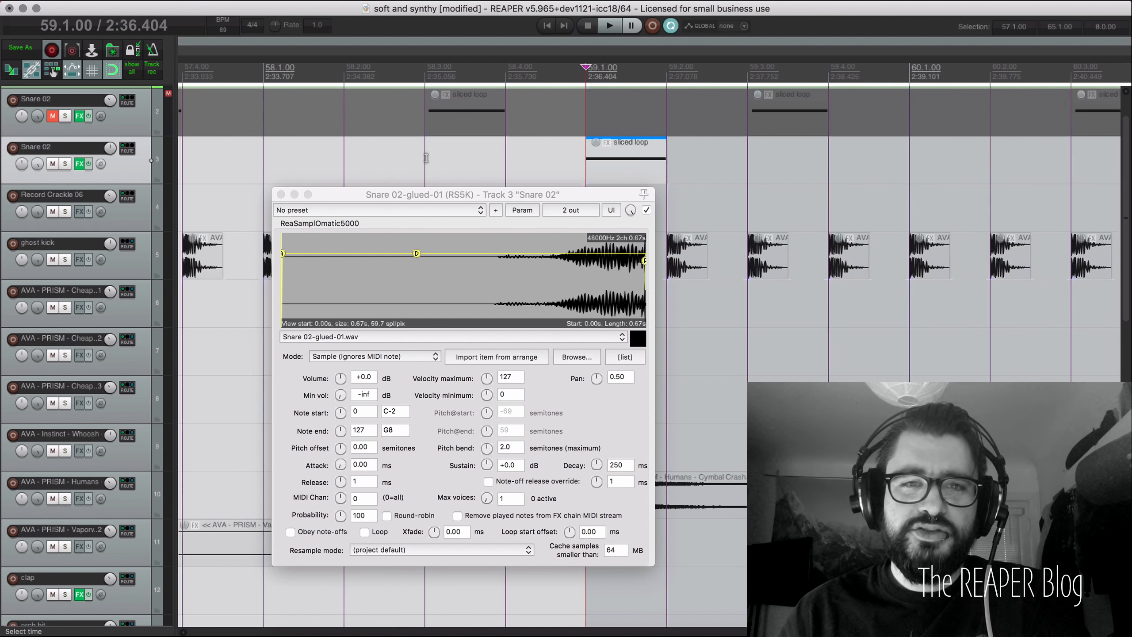
pyautogui.scroll(-5, 426, 157)
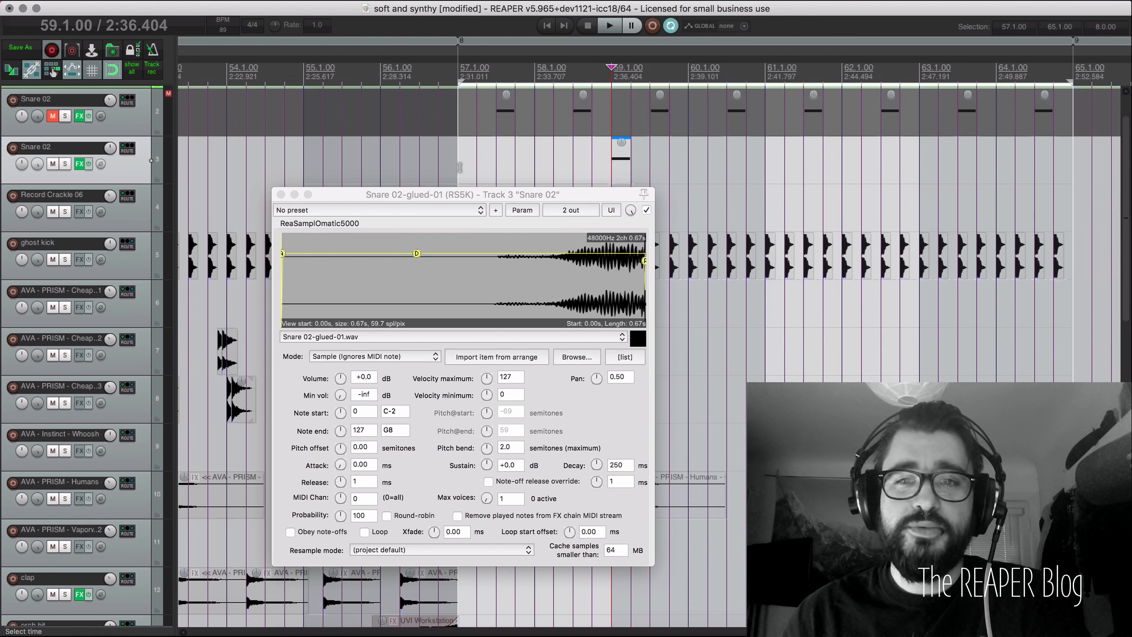
pyautogui.scroll(-2, 460, 167)
pyautogui.moveTo(453, 197); pyautogui.dragTo(444, 235)
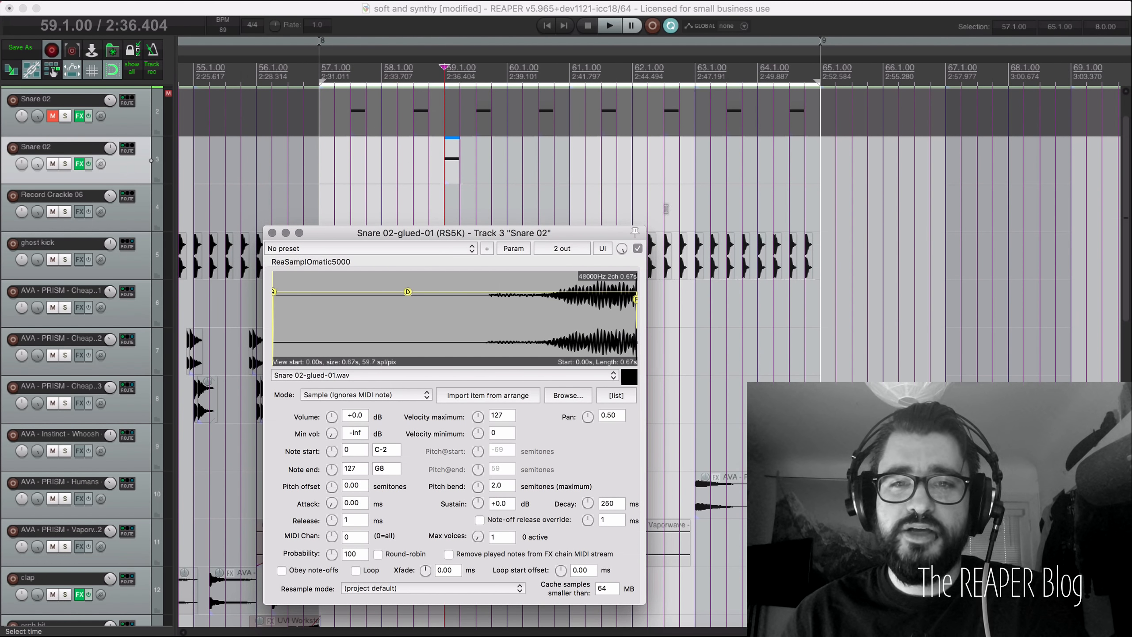
pyautogui.moveTo(580, 233); pyautogui.dragTo(586, 338)
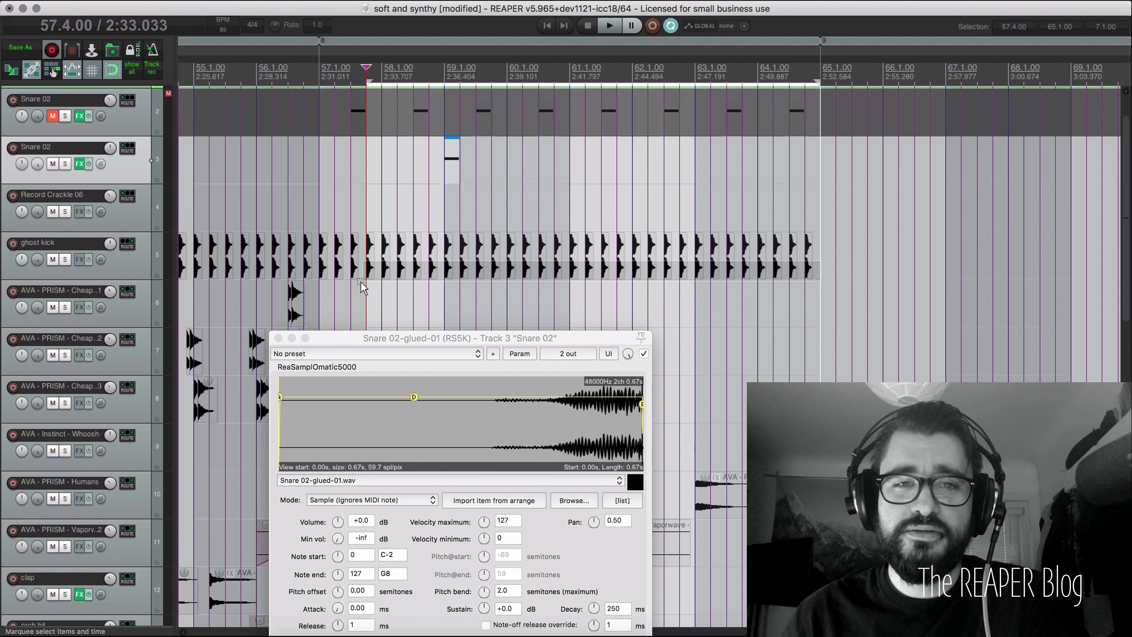
# Step: Move the sliced loop item back to 57.3
pyautogui.click(325, 271)
pyautogui.moveTo(322, 269); pyautogui.dragTo(322, 268)
pyautogui.click(355, 214)
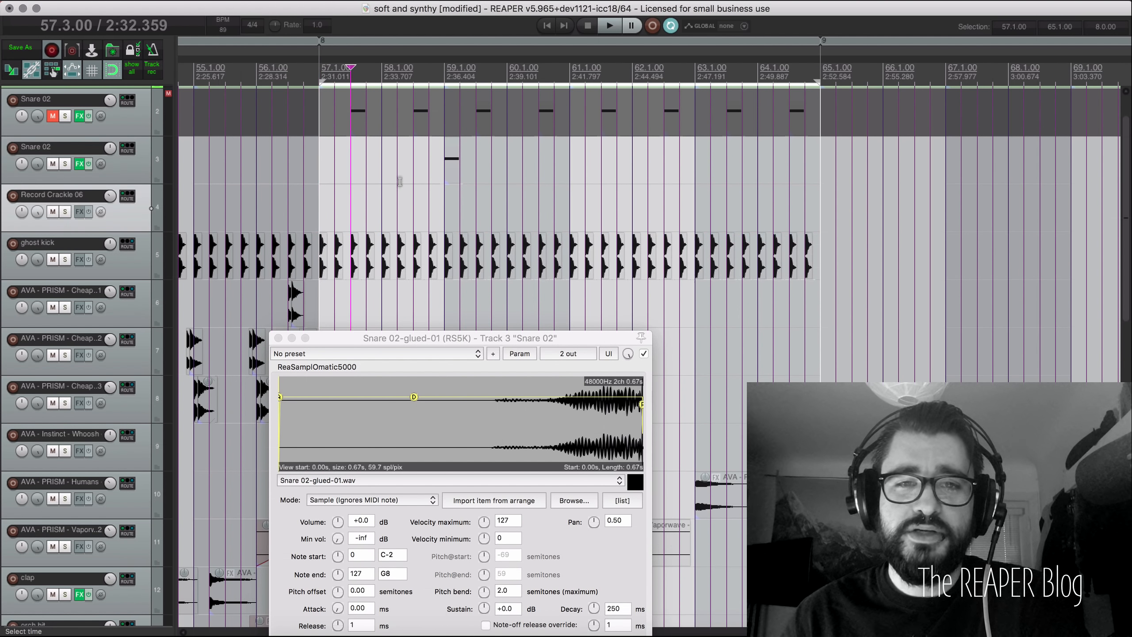
pyautogui.click(398, 179)
pyautogui.moveTo(449, 167); pyautogui.dragTo(358, 175)
pyautogui.click(359, 186)
pyautogui.scroll(5, 360, 187)
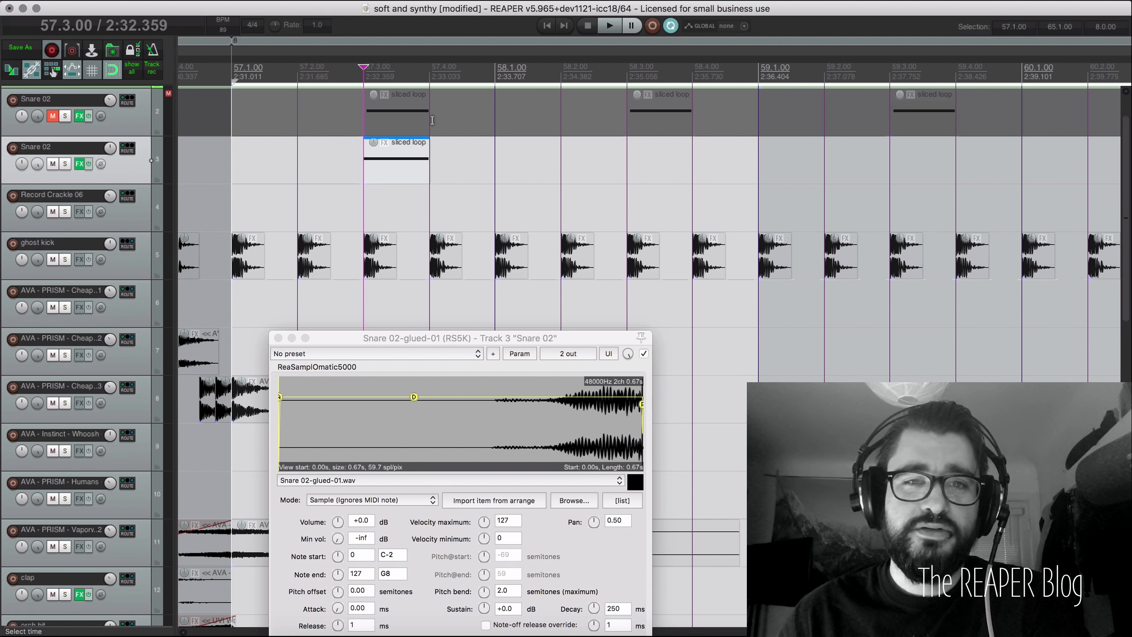
# Step: Copy the sliced loop item to 58.3
pyautogui.click(392, 177)
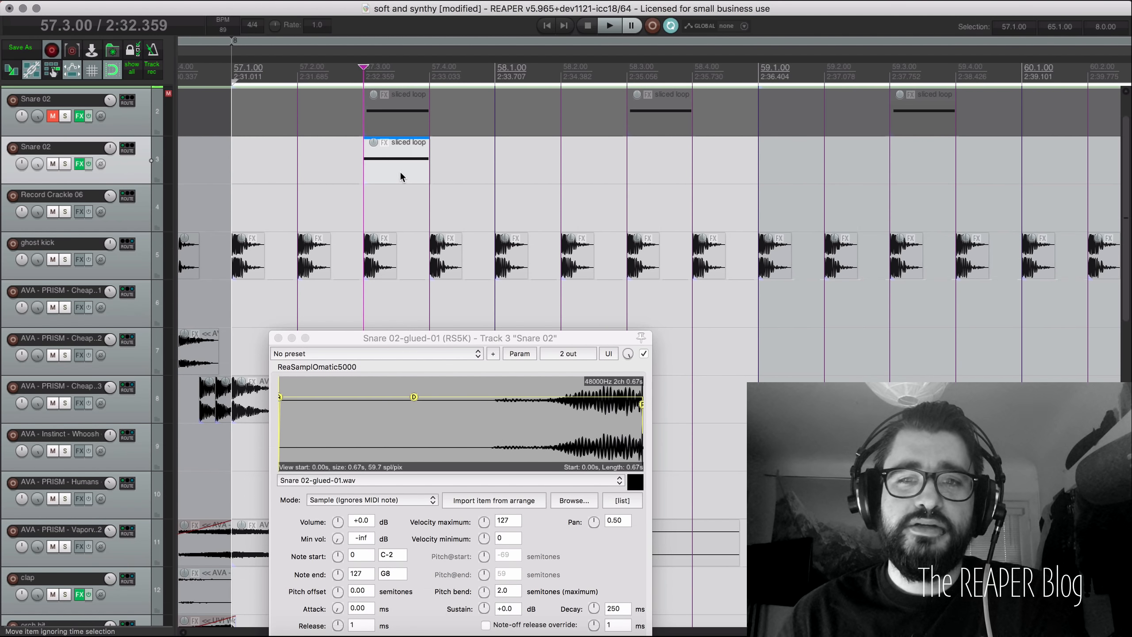
pyautogui.moveTo(400, 177); pyautogui.dragTo(696, 179)
pyautogui.click(670, 179)
pyautogui.scroll(-4, 671, 183)
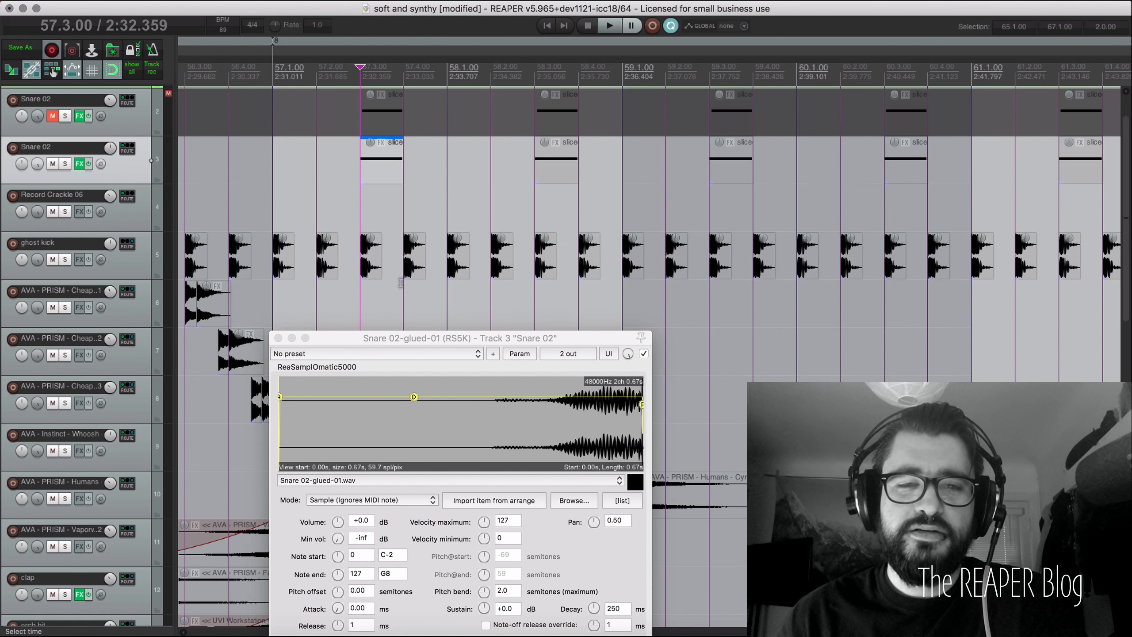
pyautogui.moveTo(426, 343); pyautogui.dragTo(430, 269)
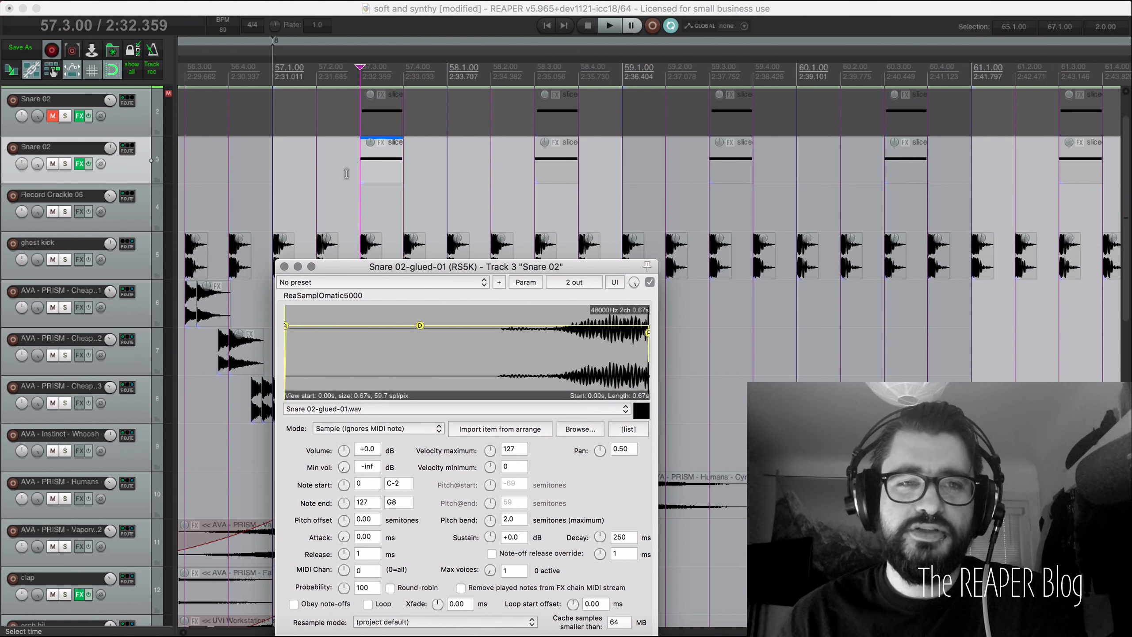
# Step: Unmute the first Snare 02 track and open the sliced loop item in the MIDI editor
pyautogui.click(52, 117)
pyautogui.click(366, 122)
pyautogui.scroll(5, 371, 152)
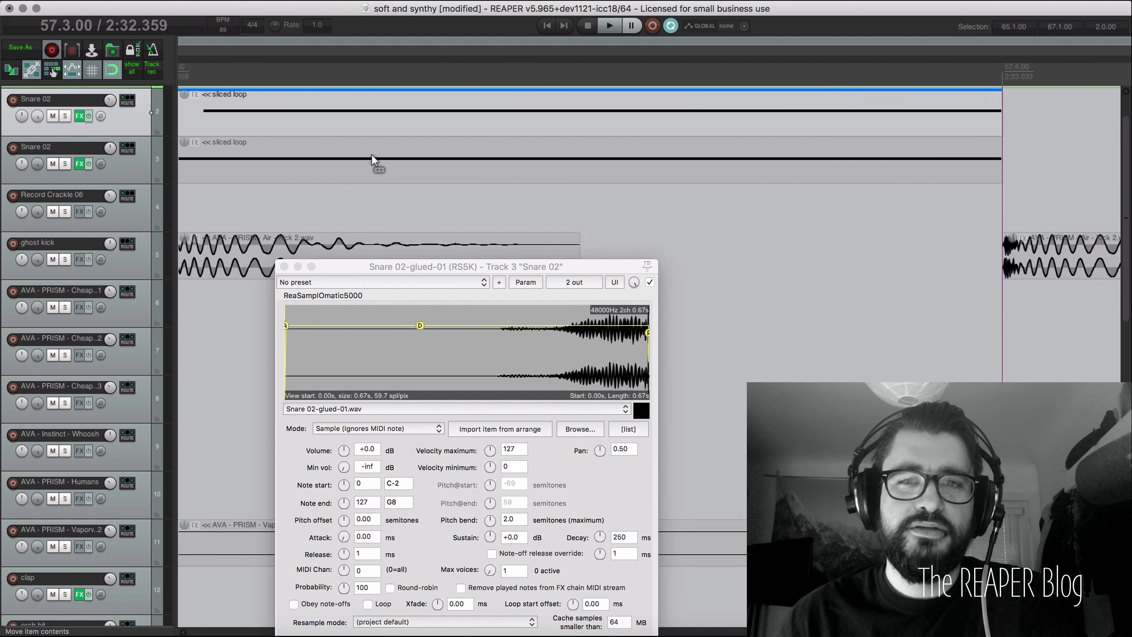
pyautogui.hscroll(-5, 373, 153)
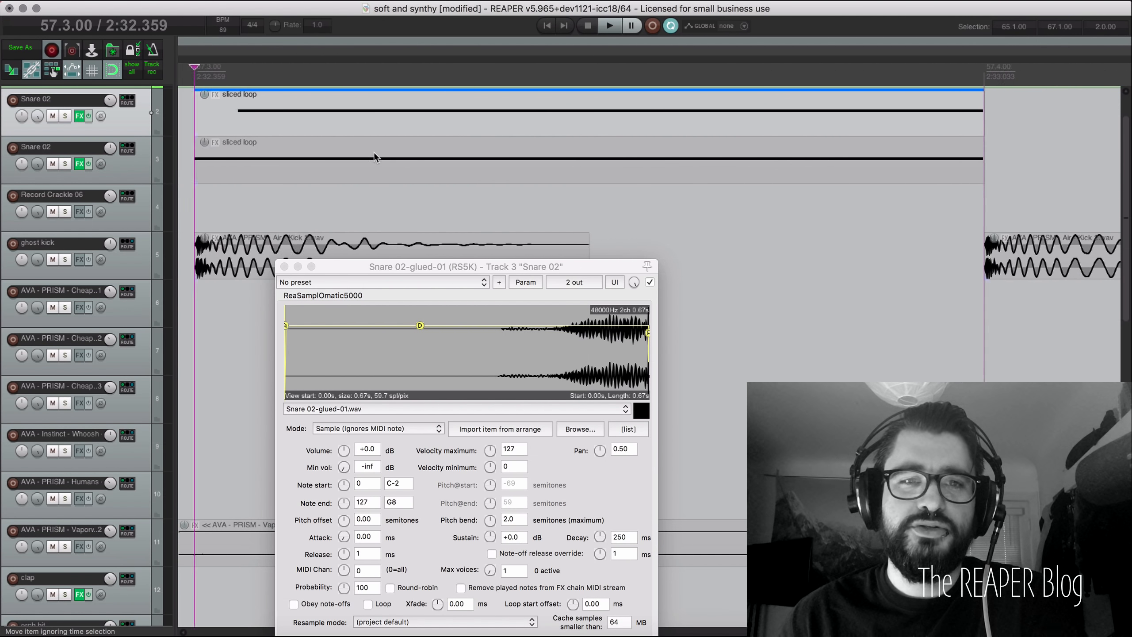
pyautogui.doubleClick(428, 125)
# Step: Close the RS5K window and snap the C3 note's start to the 57.3 grid line
pyautogui.click(284, 266)
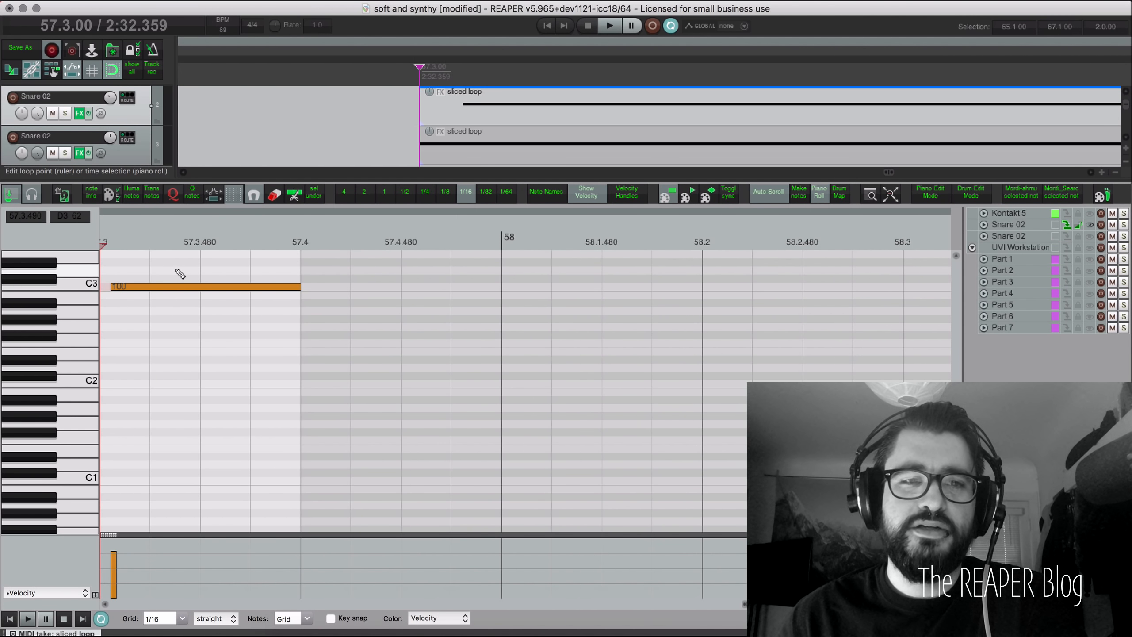
pyautogui.scroll(5, 177, 271)
pyautogui.hscroll(-5, 372, 276)
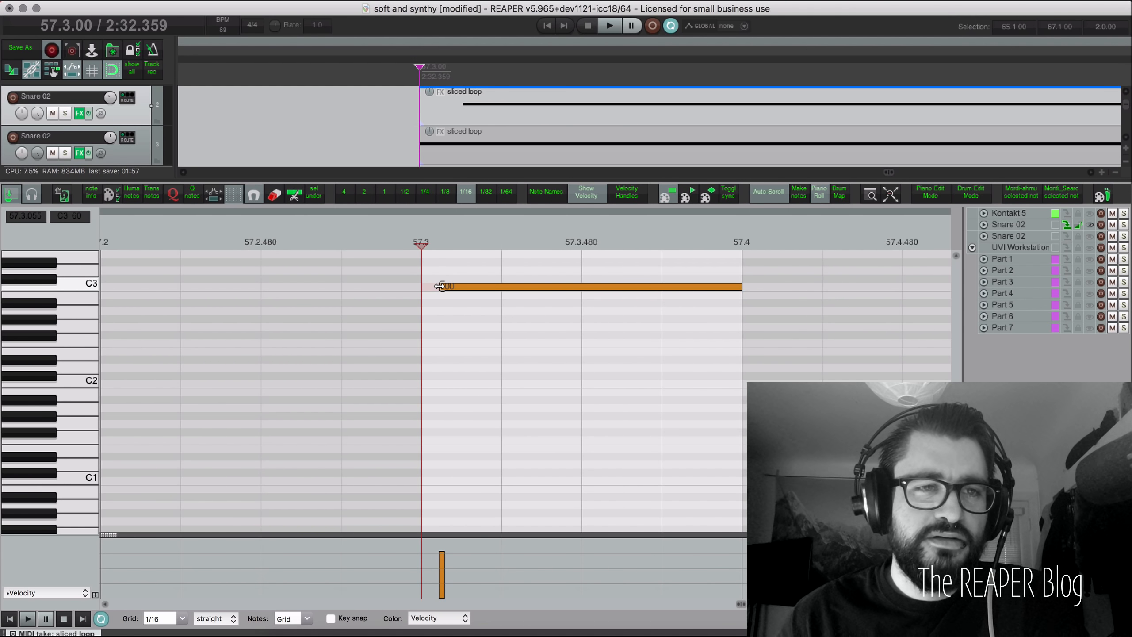
pyautogui.moveTo(441, 286); pyautogui.dragTo(437, 286)
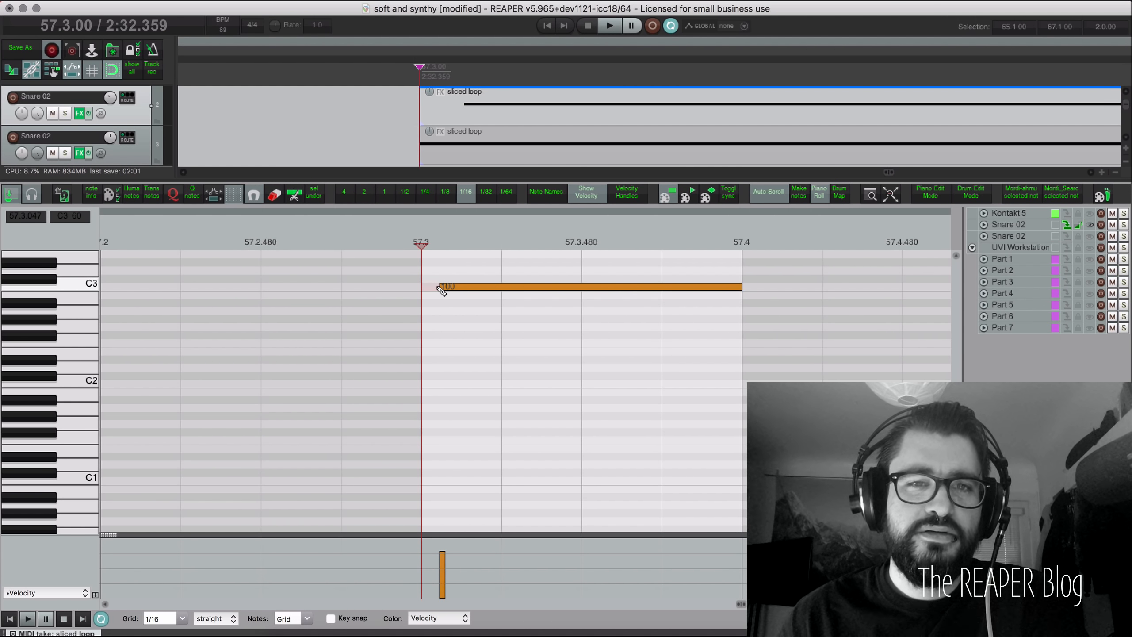
# Step: Select the sliced loop item on track 3 and close the MIDI editor
pyautogui.click(433, 149)
pyautogui.scroll(-5, 443, 166)
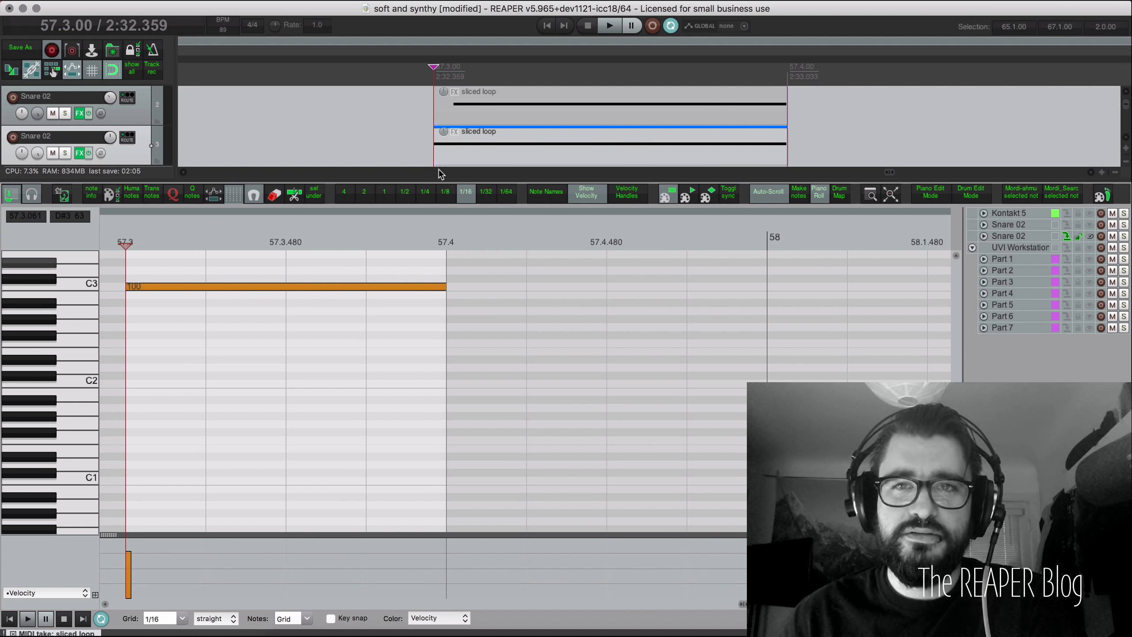
pyautogui.scroll(-5, 414, 130)
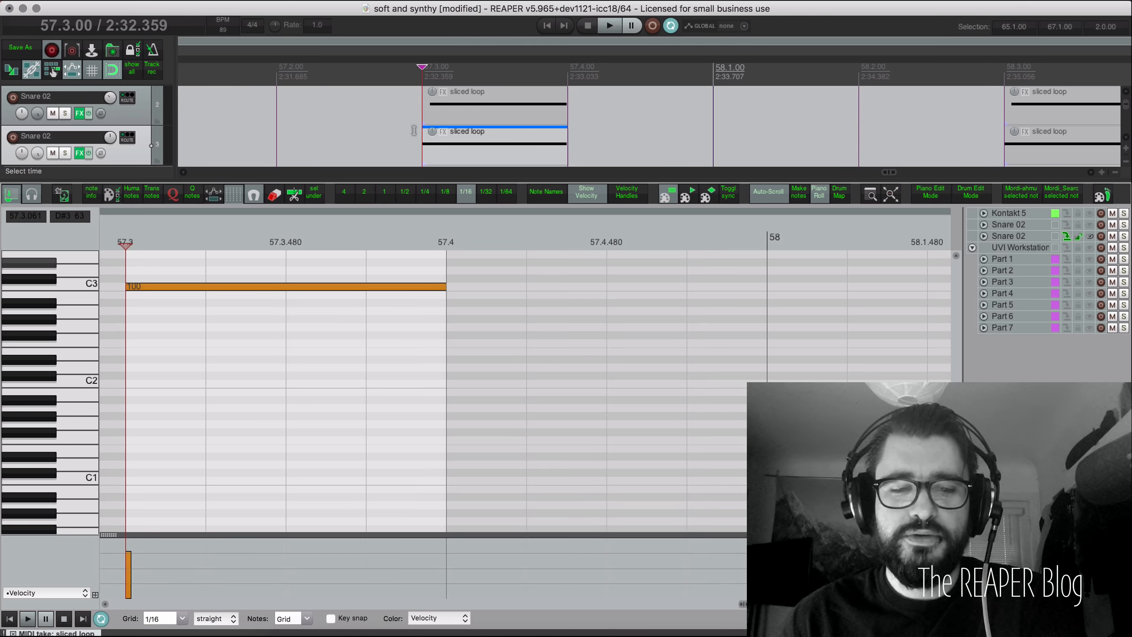
pyautogui.hotkey('alt', 'd')
pyautogui.scroll(-4, 456, 191)
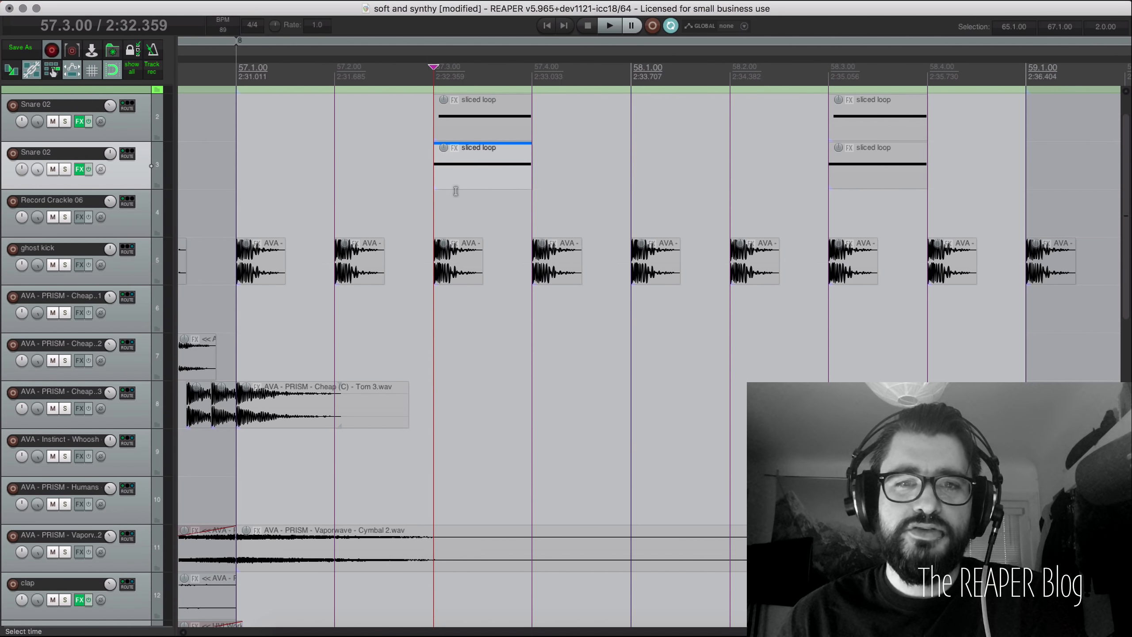
pyautogui.scroll(2, 455, 191)
pyautogui.hscroll(3, 455, 191)
# Step: Time-select bars 57.2 to 65.1 and delete the duplicate Snare 02 track
pyautogui.scroll(-4, 456, 191)
pyautogui.hscroll(1, 456, 191)
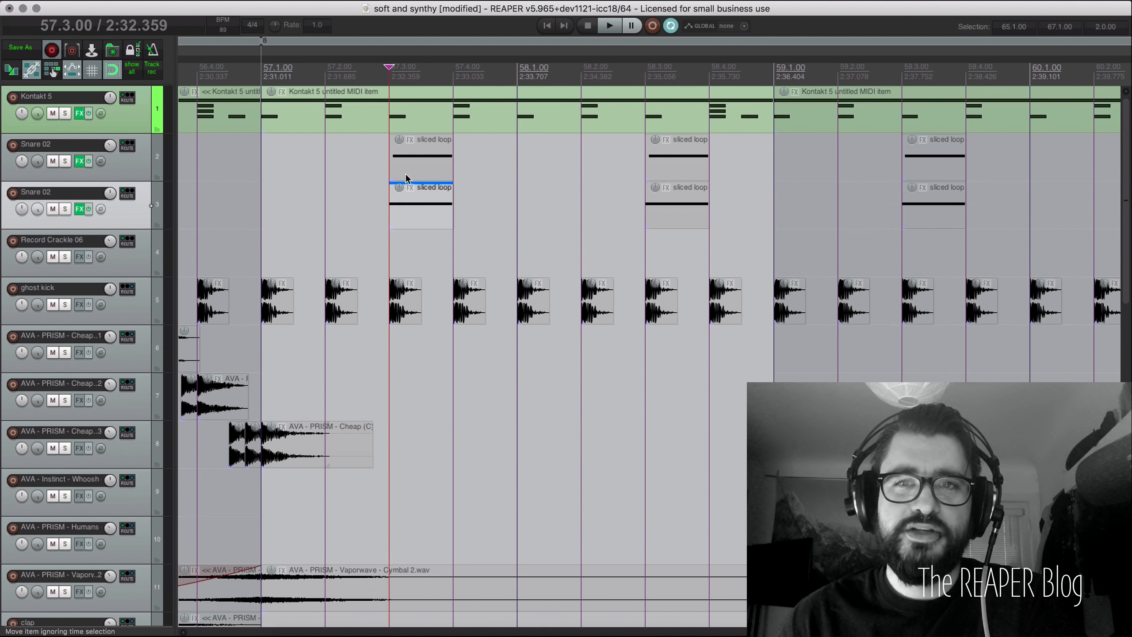
pyautogui.scroll(-7, 462, 204)
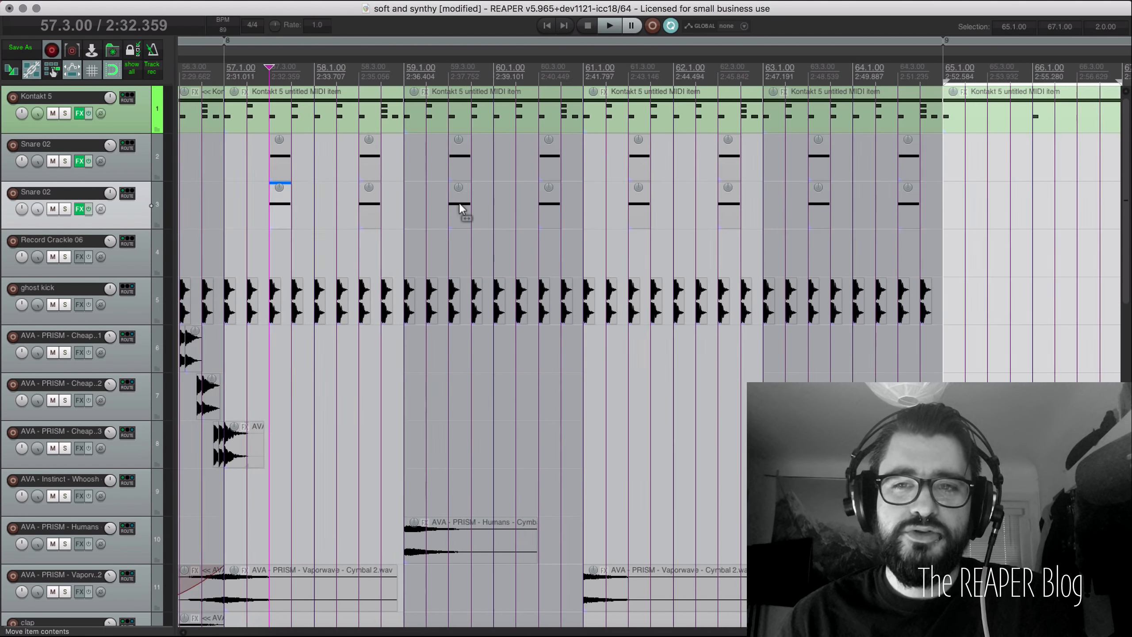
pyautogui.scroll(-2, 462, 209)
pyautogui.moveTo(311, 210); pyautogui.dragTo(798, 210)
pyautogui.press('Delete')
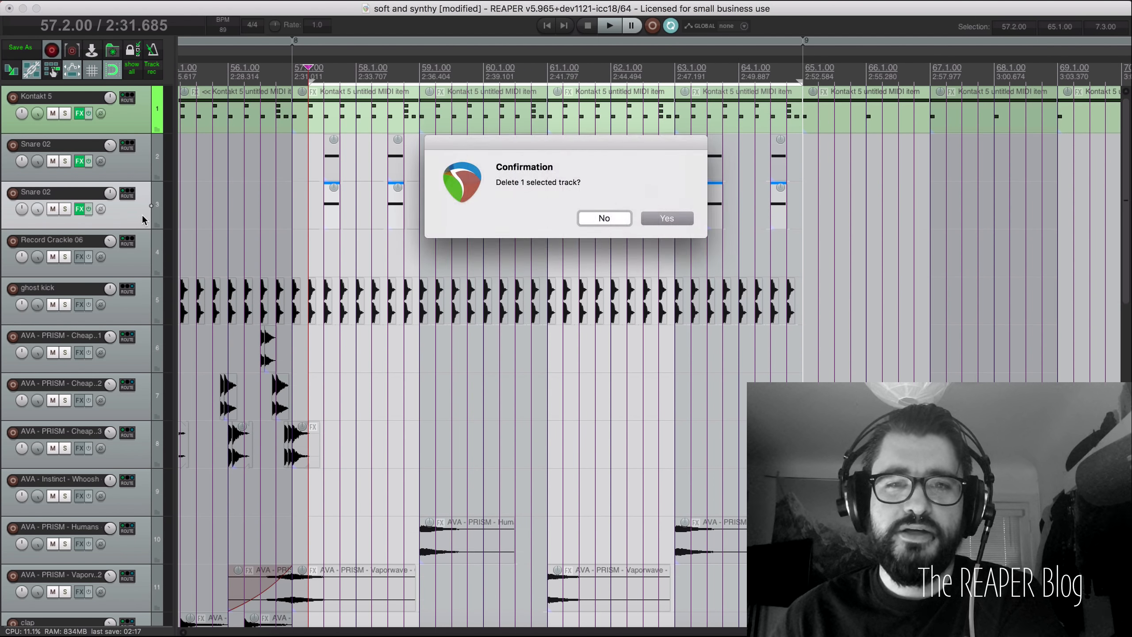
pyautogui.press('Return')
# Step: Select and solo Snare 02, and show its RS5k sampler window
pyautogui.click(324, 167)
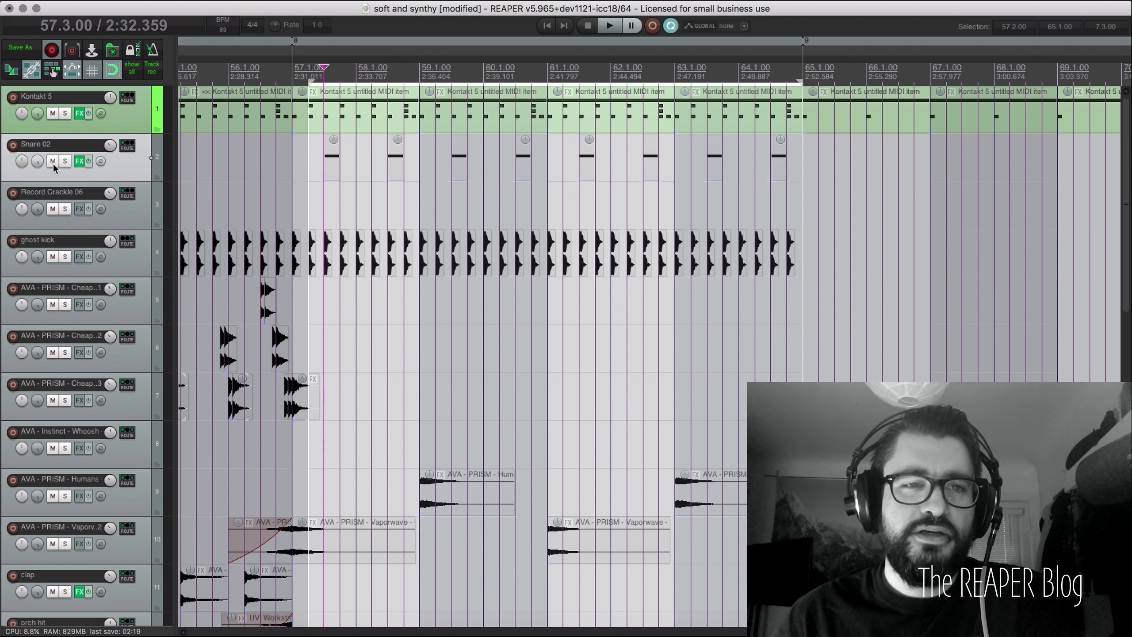
pyautogui.click(65, 161)
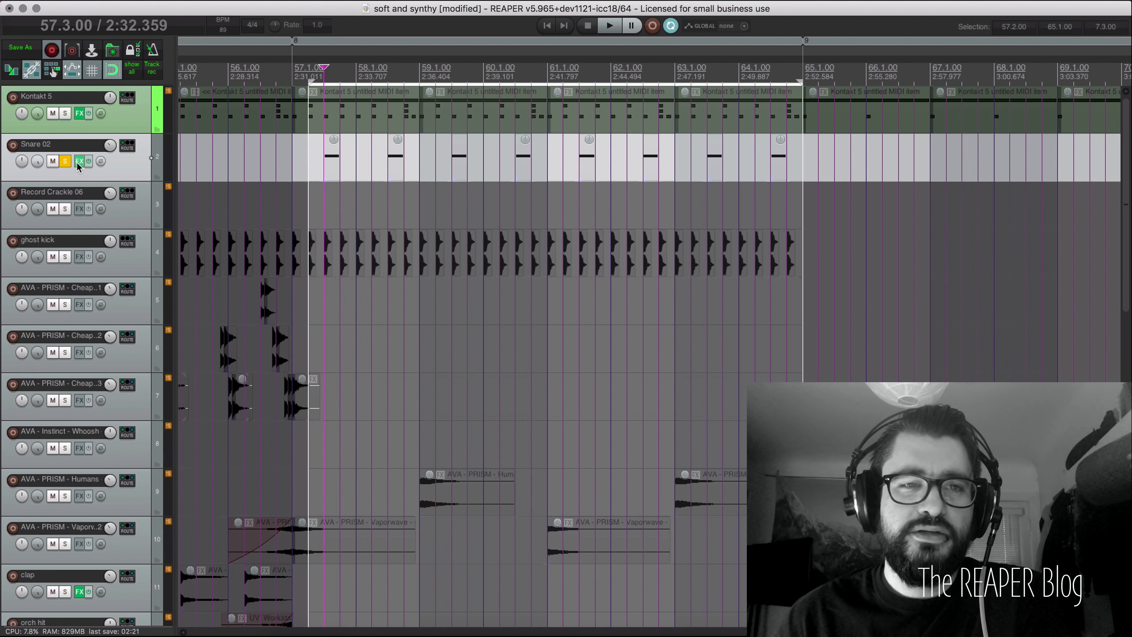
pyautogui.rightClick(79, 161)
pyautogui.click(301, 125)
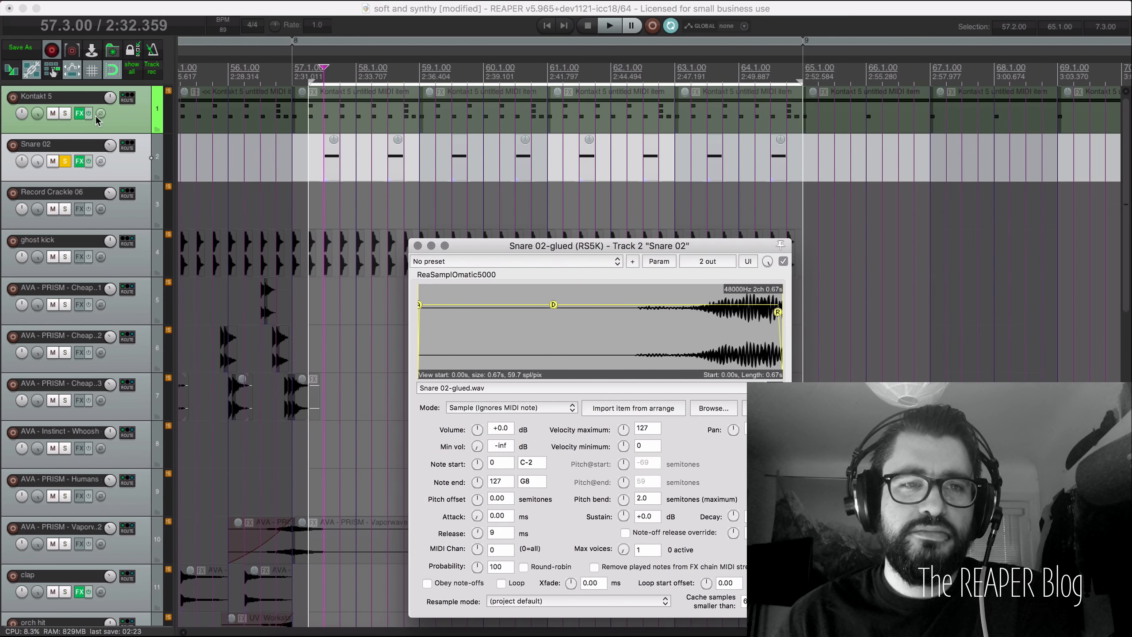
# Step: Solo Kontakt 5 too, play from bar 57, then clear all solos
pyautogui.click(66, 113)
pyautogui.moveTo(531, 246); pyautogui.dragTo(512, 234)
pyautogui.click(293, 69)
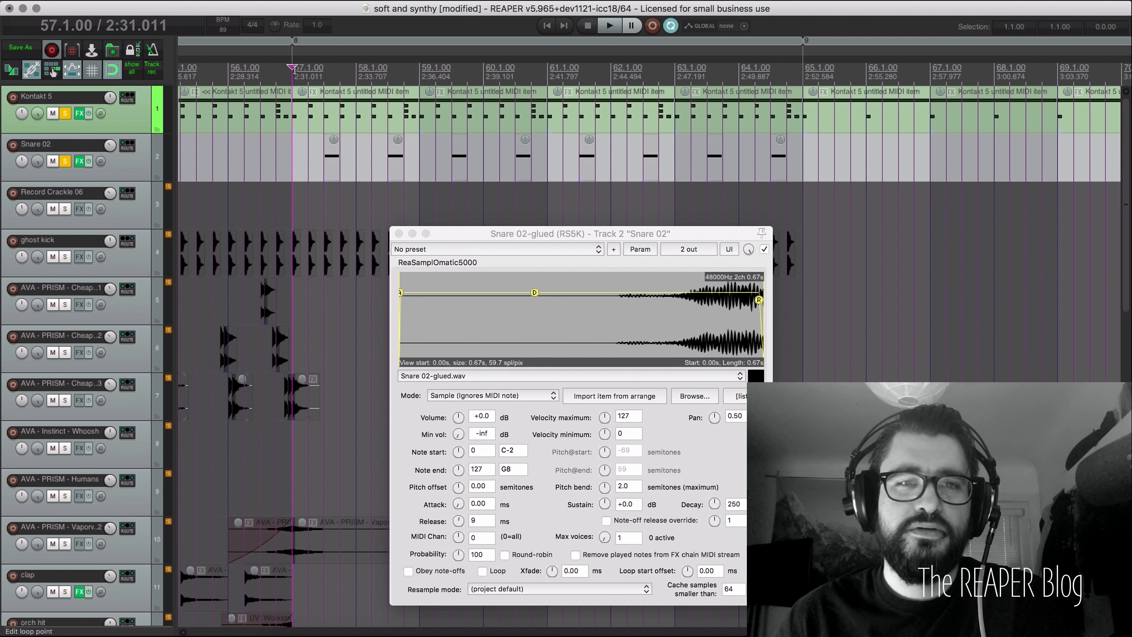
pyautogui.press('space')
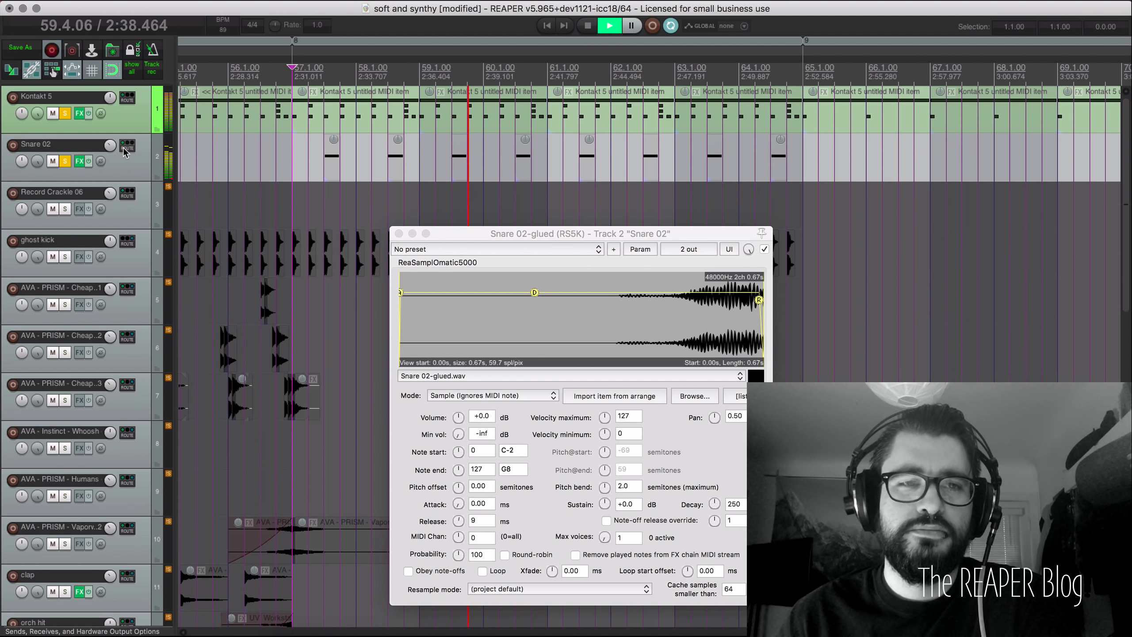
pyautogui.press('space')
pyautogui.click(66, 161)
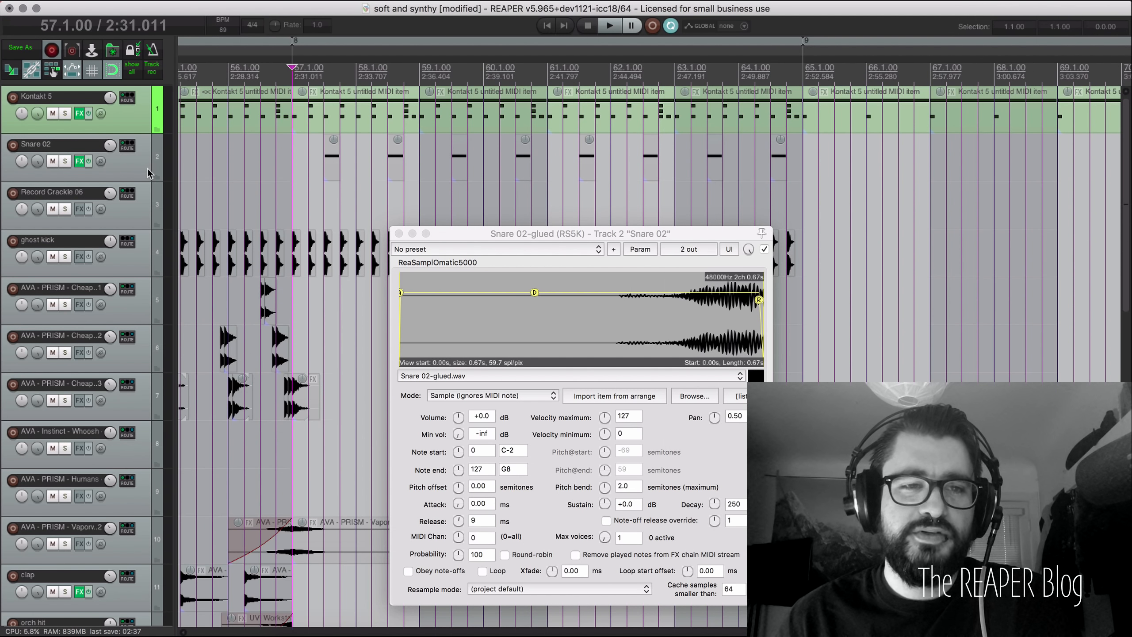
# Step: Add a send from Snare 02 to Track 13: Drum verb
pyautogui.scroll(-5, 143, 176)
pyautogui.scroll(3, 135, 419)
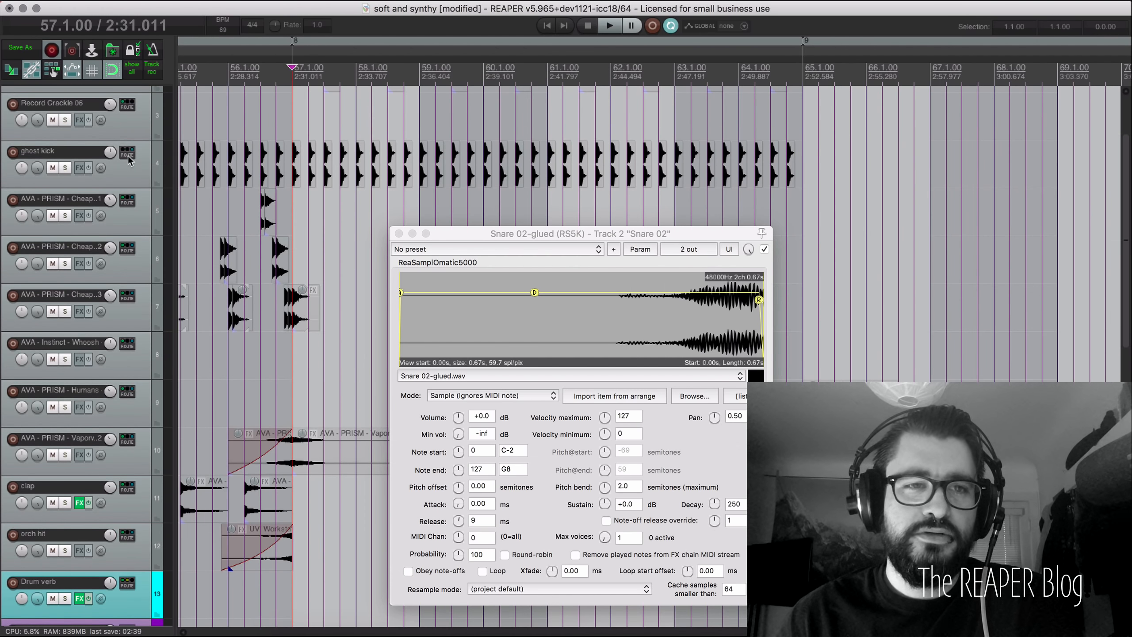
pyautogui.scroll(-3, 196, 188)
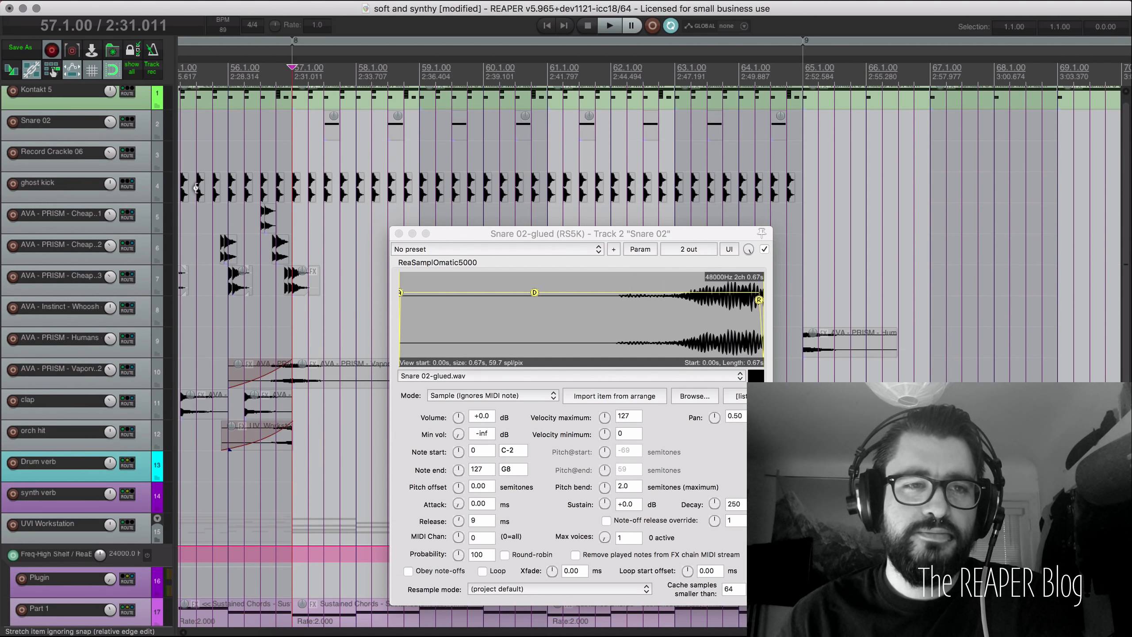
pyautogui.rightClick(127, 125)
pyautogui.moveTo(147, 150)
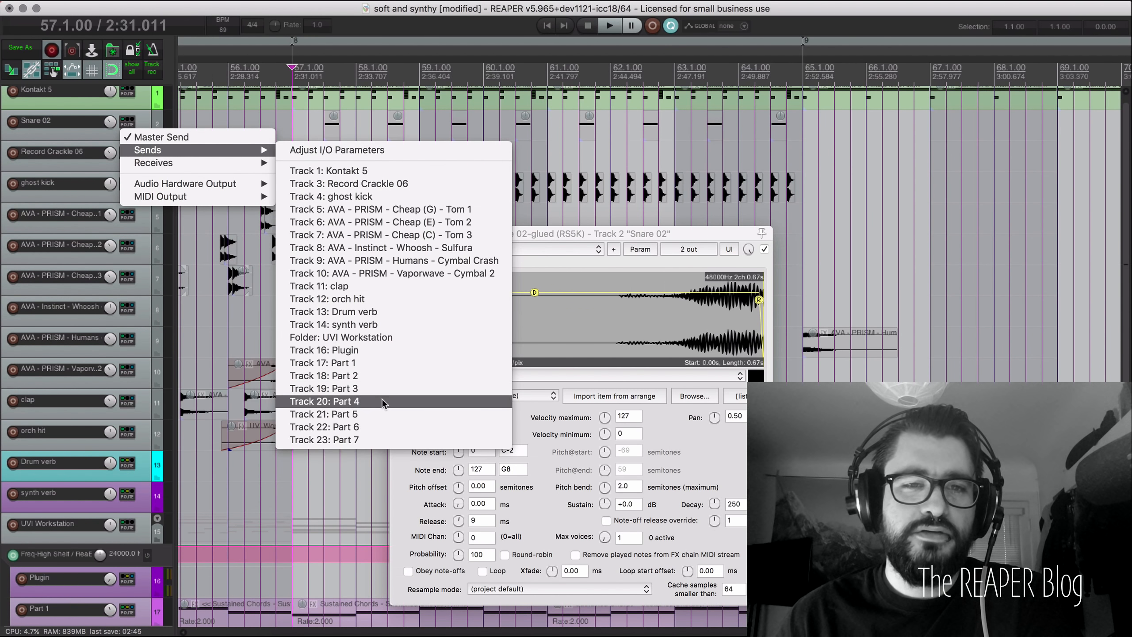
pyautogui.click(381, 312)
# Step: Play back to hear the reverb send and close the sampler window
pyautogui.click(147, 137)
pyautogui.press('space')
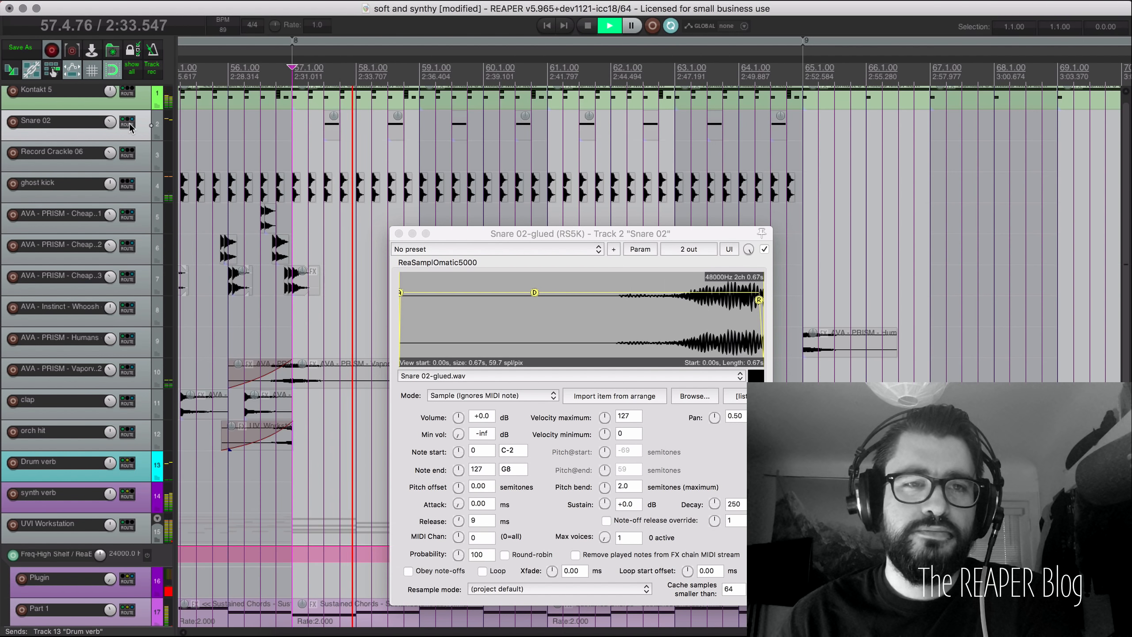
pyautogui.scroll(1, 129, 147)
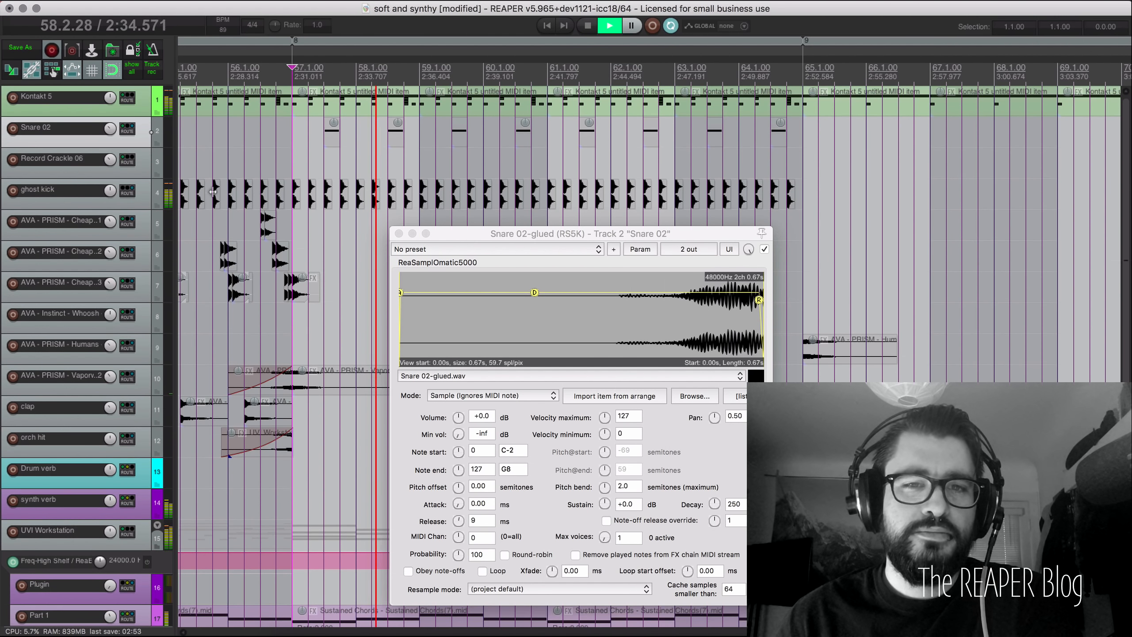
pyautogui.click(399, 233)
pyautogui.press('space')
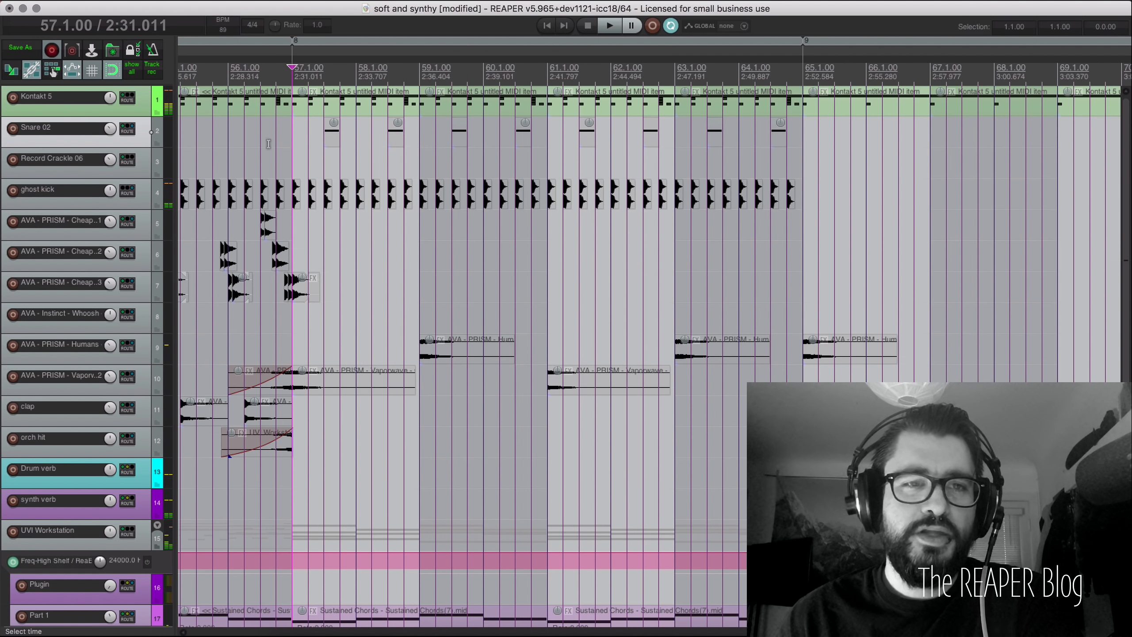
# Step: Audition the mix with Snare 02 muted via F5, unmute it, and zoom to the whole project
pyautogui.press('F5')
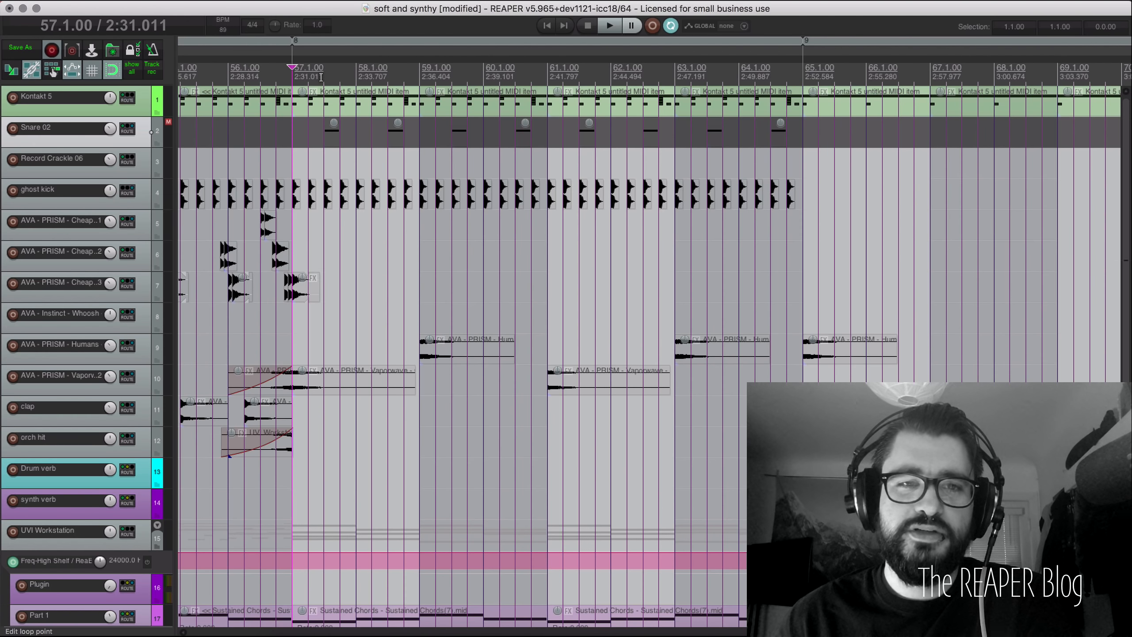
pyautogui.press('space')
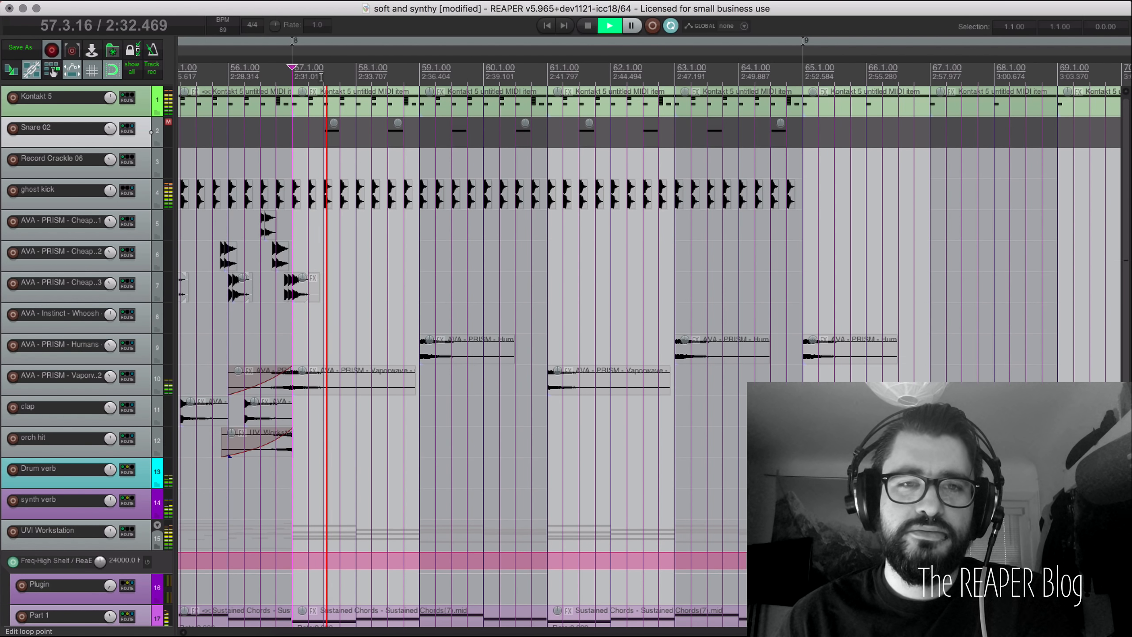
pyautogui.press('space')
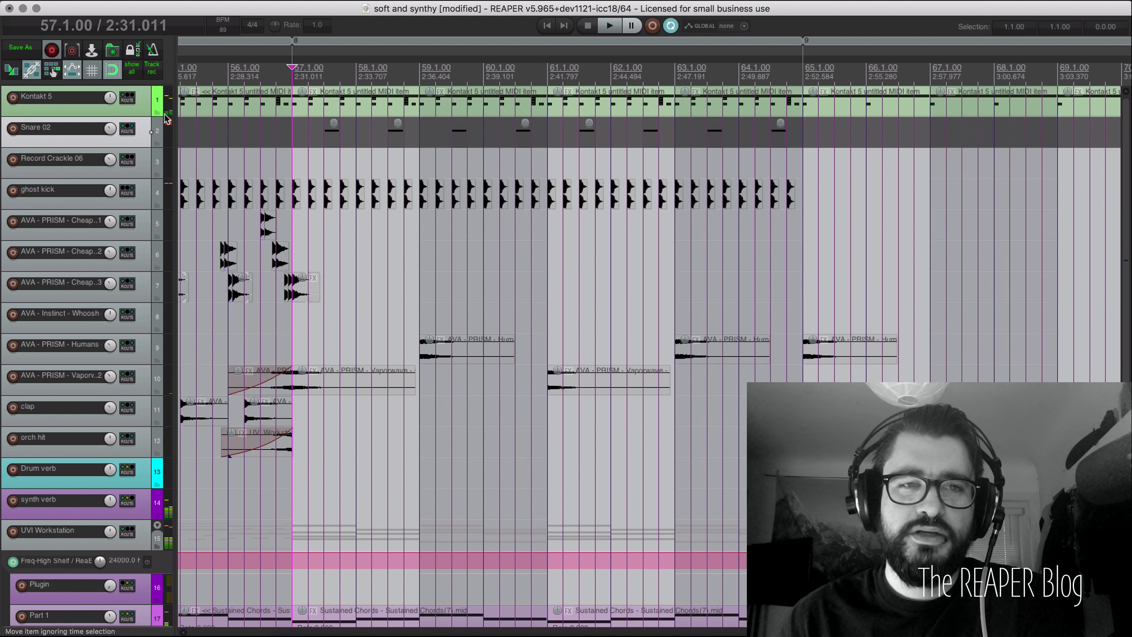
pyautogui.press('F5')
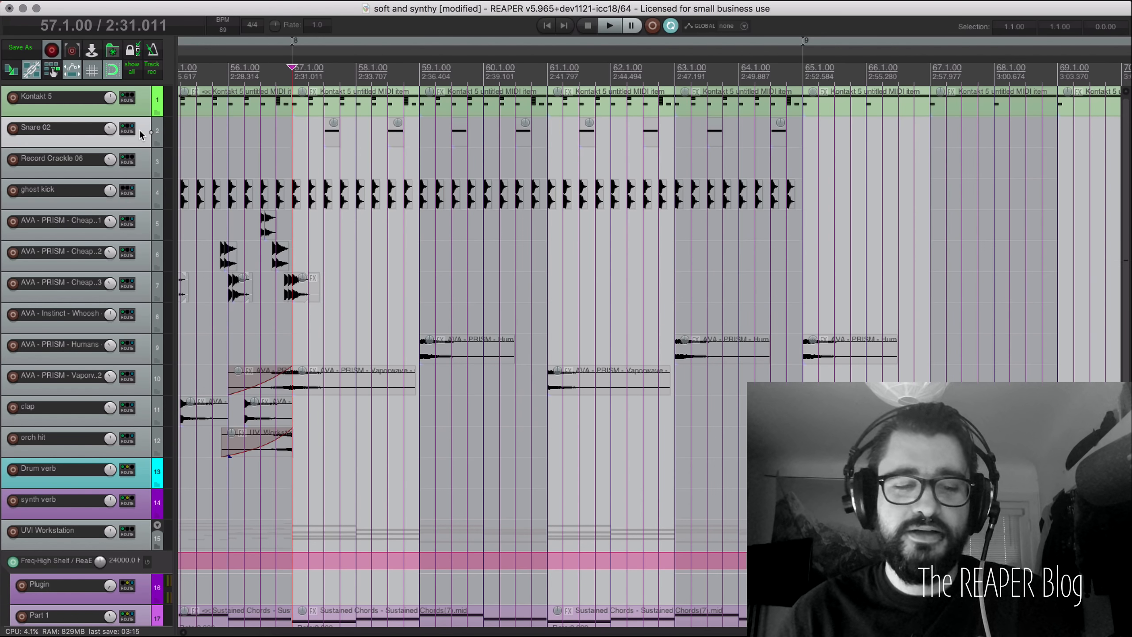
pyautogui.press('super+Page_Down')
# Step: Switch the grid spacing from 1/4 to 2 bars via the docked grid options, then return to the project start
pyautogui.scroll(-3, 526, 229)
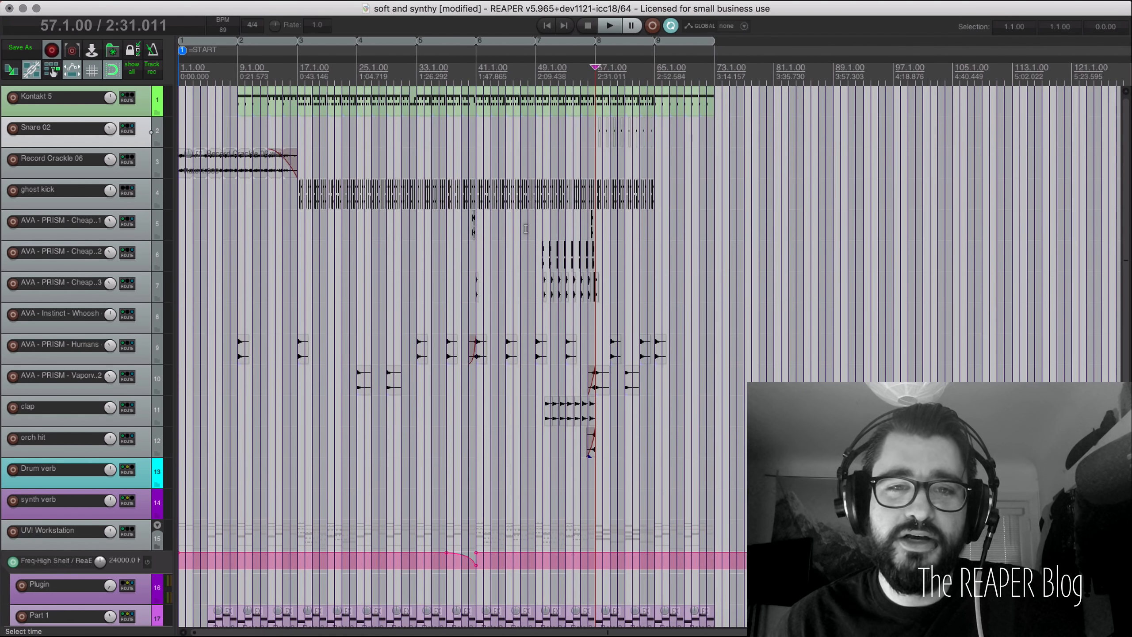
pyautogui.scroll(2, 526, 229)
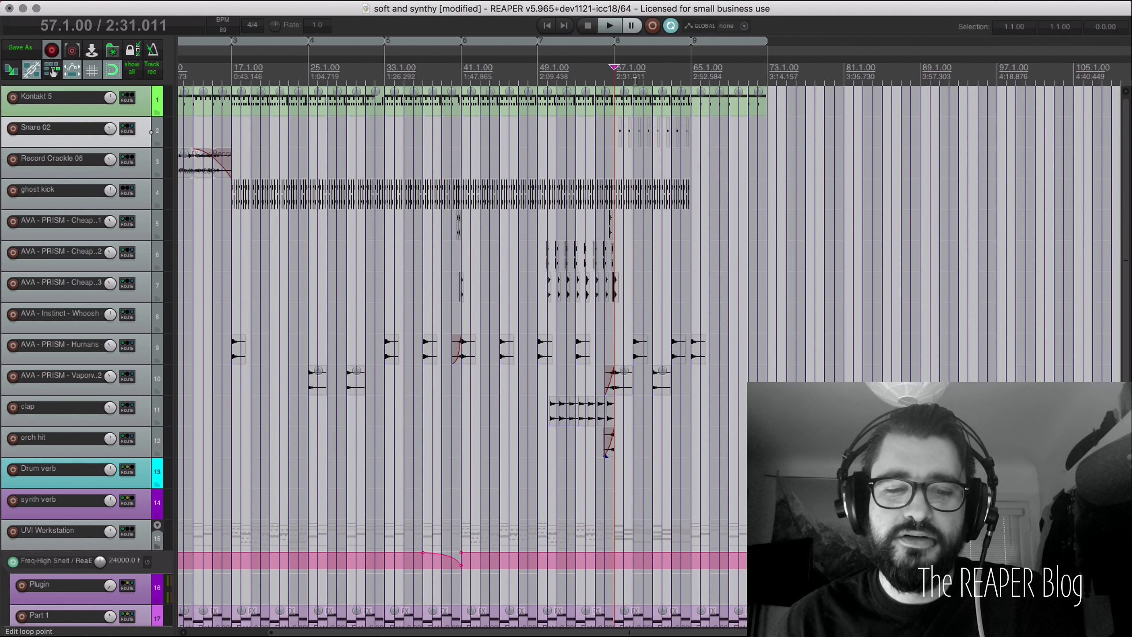
pyautogui.hotkey('alt', 'd')
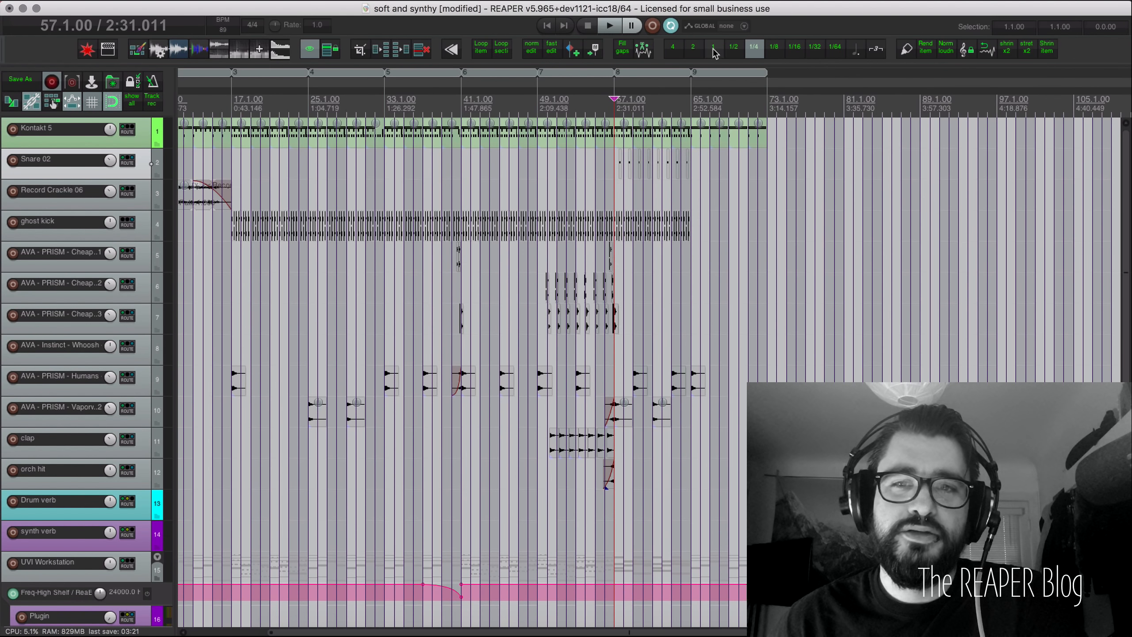
pyautogui.click(693, 48)
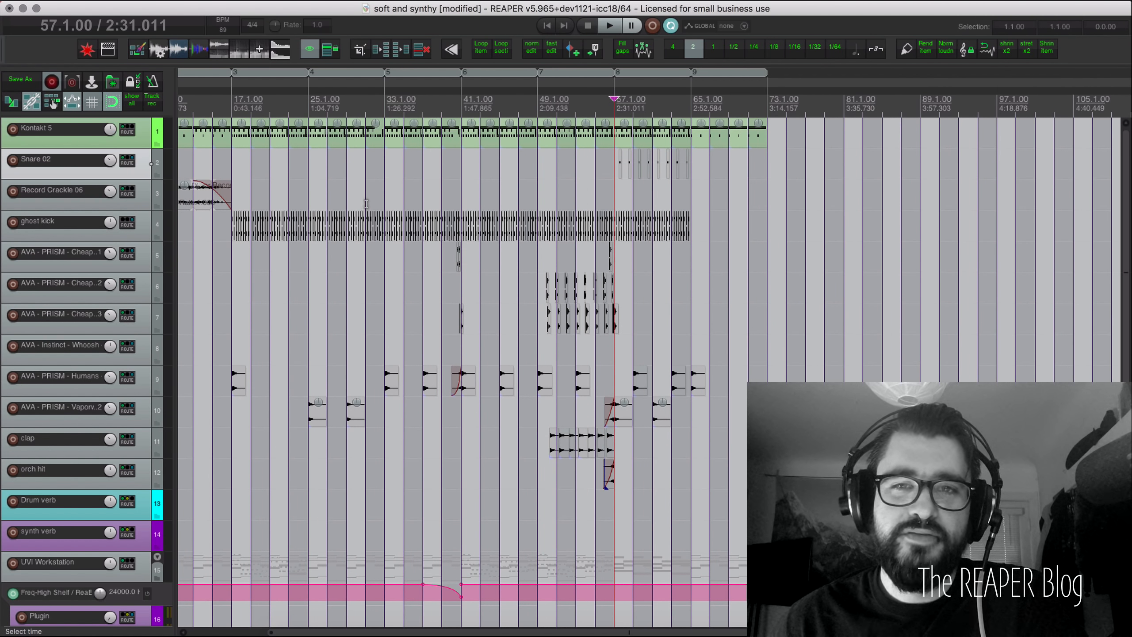
pyautogui.hscroll(-3, 366, 203)
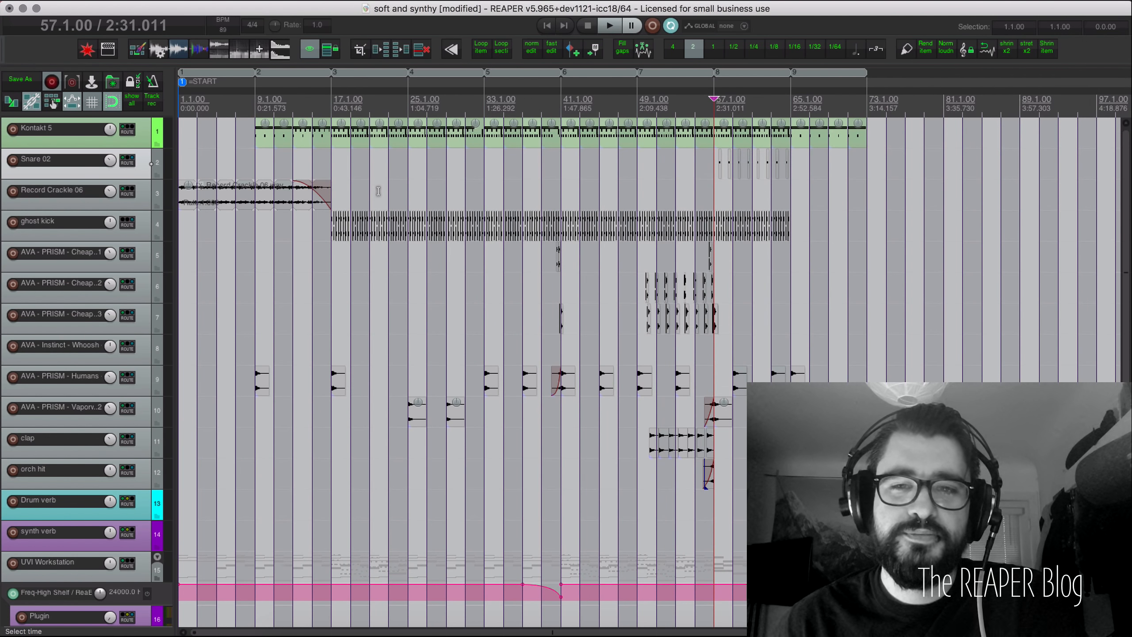
pyautogui.scroll(-3, 378, 188)
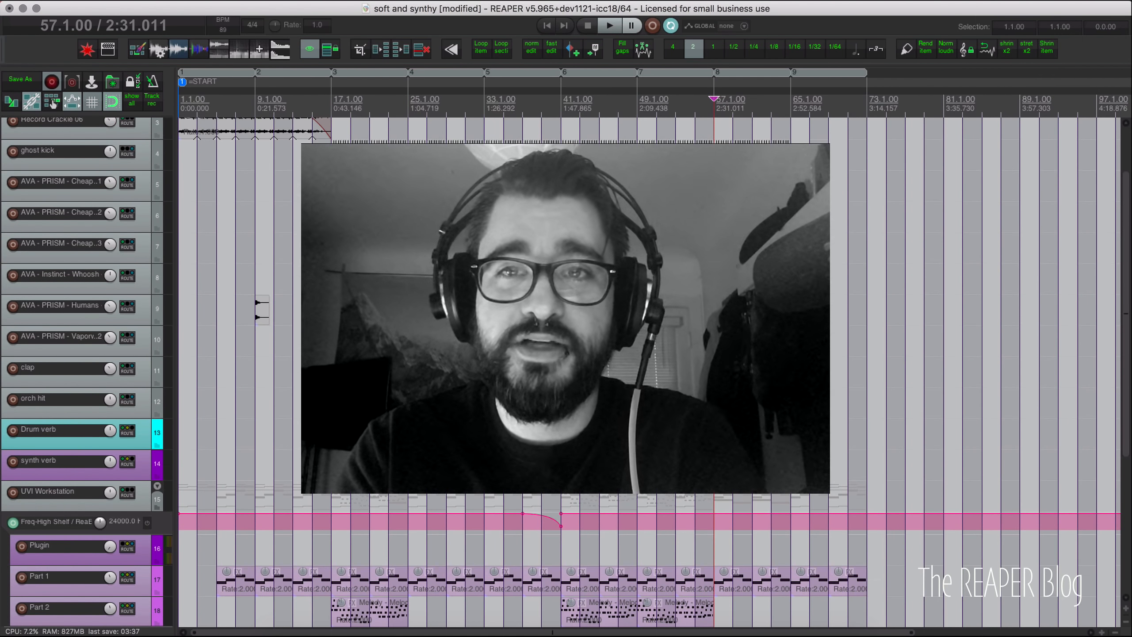